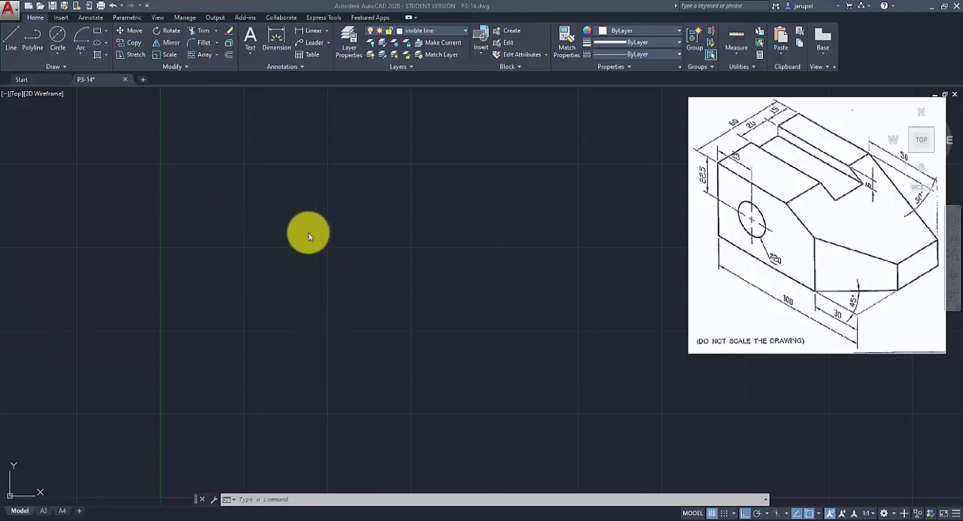
Draw the front view outline as a closed rectangle of lines, 100 mm wide and 45 mm high.
key("l")
key("Return")
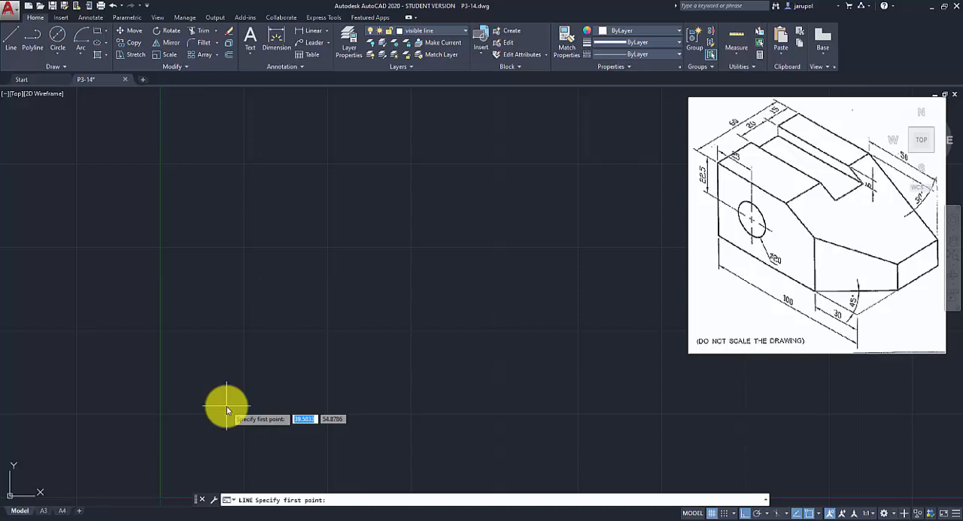
left_click(227, 406)
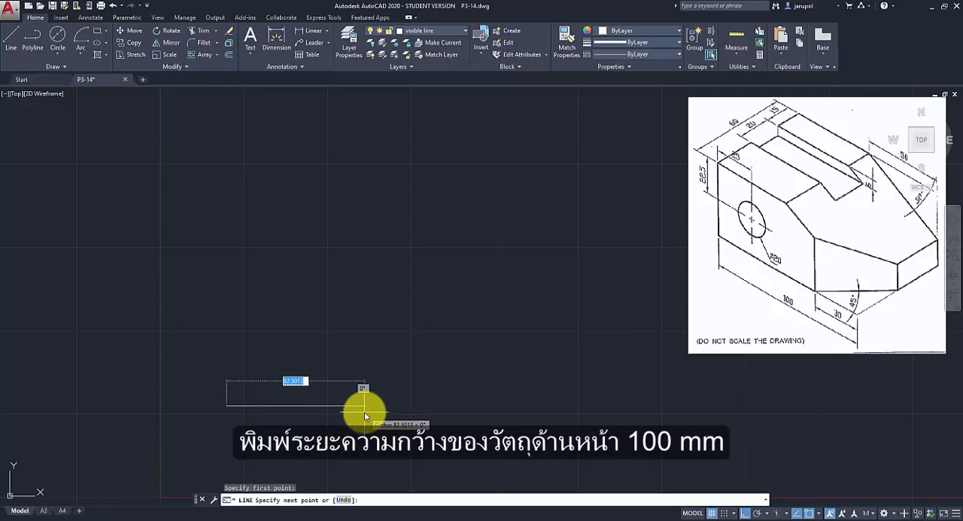
type("100")
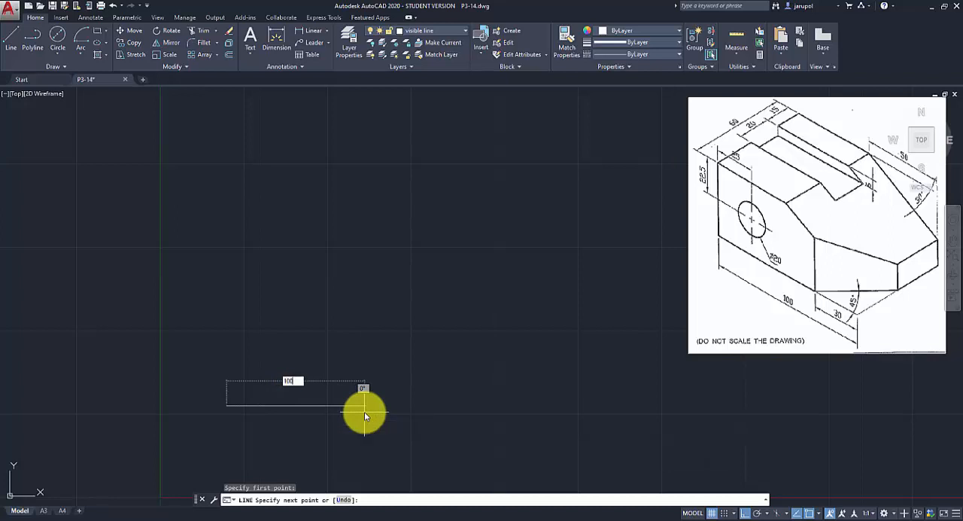
key("Return")
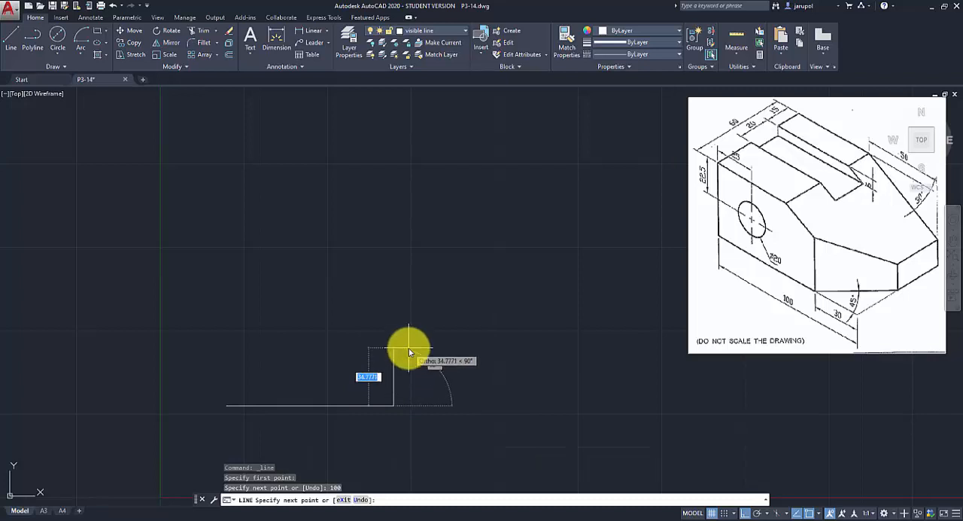
type("45")
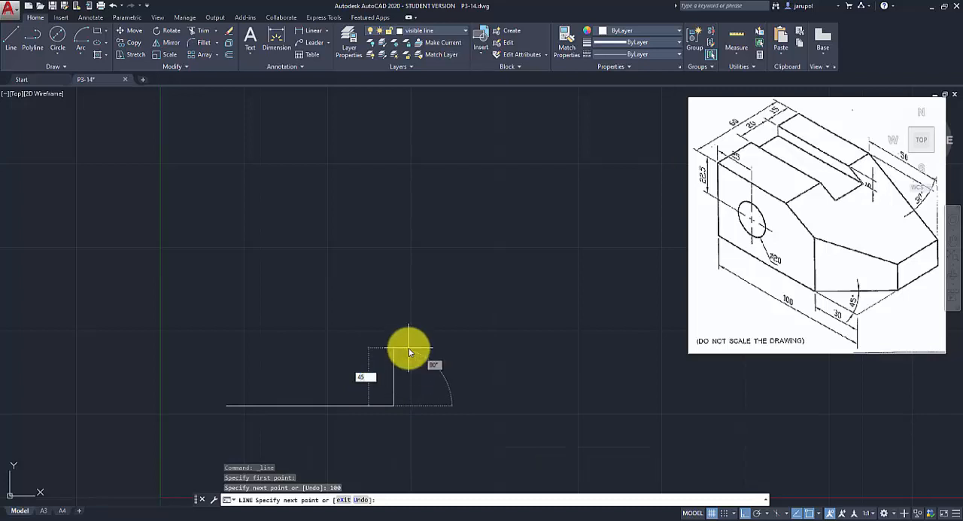
key("Return")
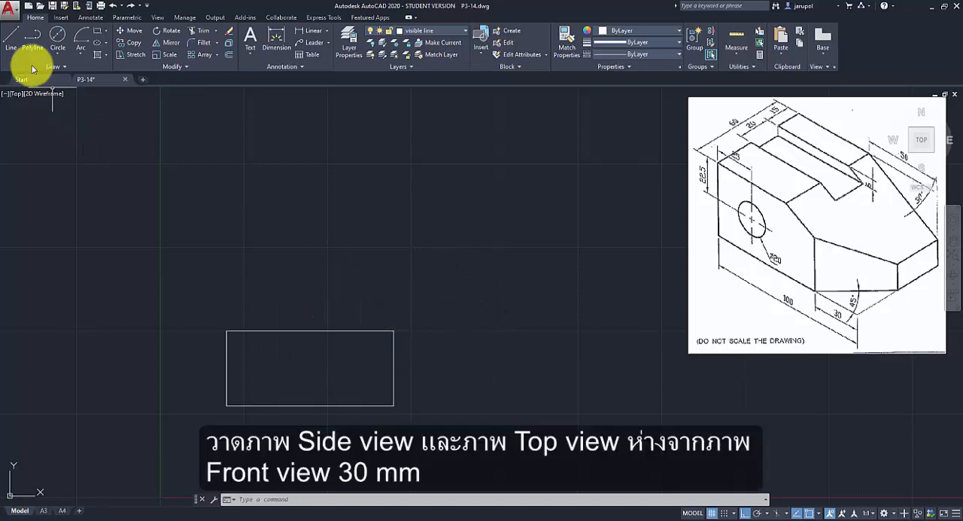
Draw a 30 mm horizontal spacing line extending right from the front view's lower-right corner.
left_click(12, 40)
left_click(395, 406)
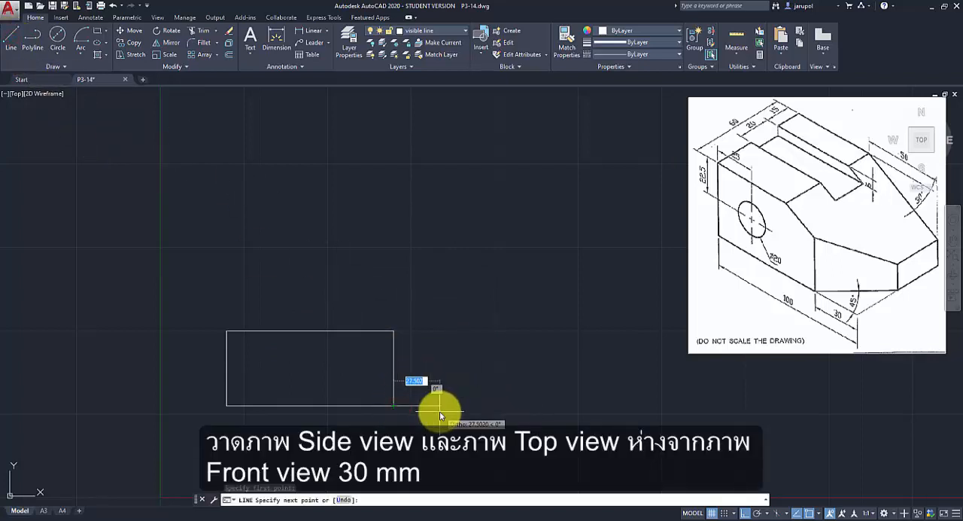
type("30")
key("Return")
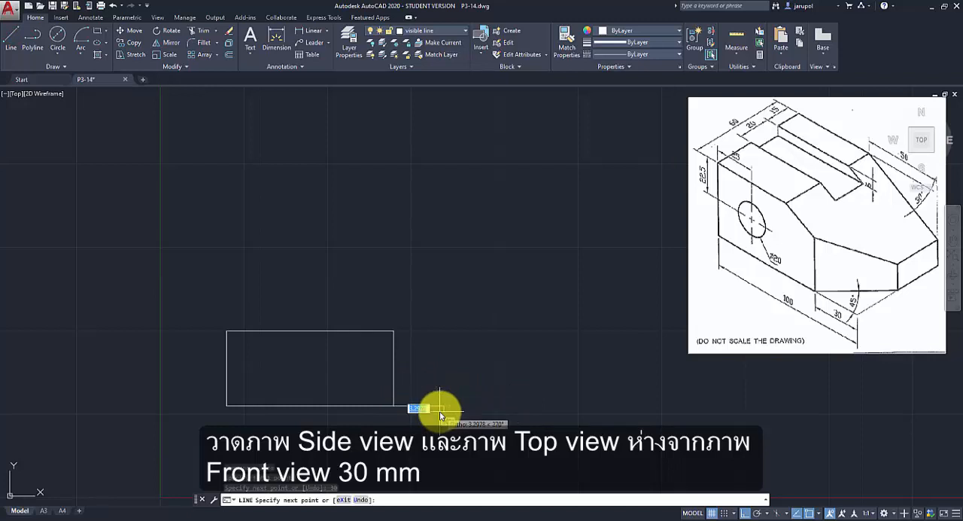
key("Return")
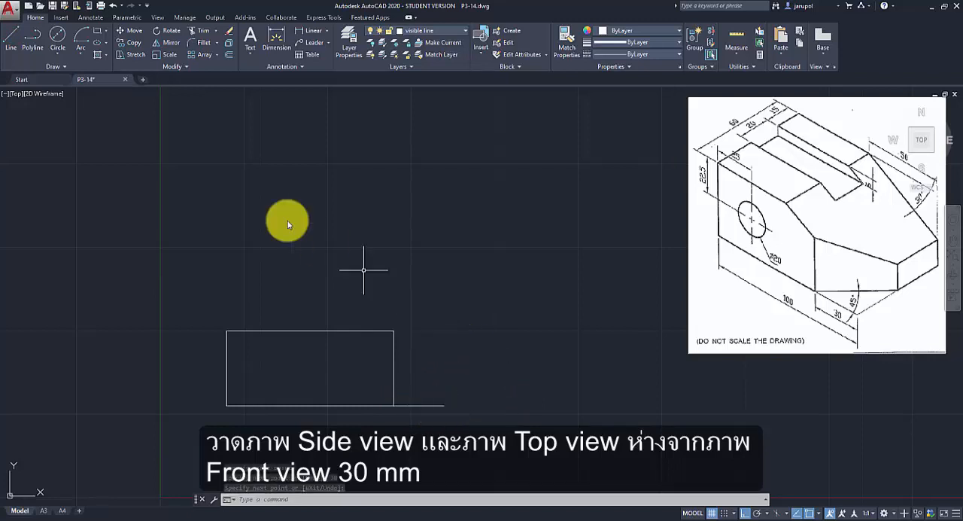
Draw a 30 mm vertical spacing line upward from the front view's upper-right corner.
left_click(21, 47)
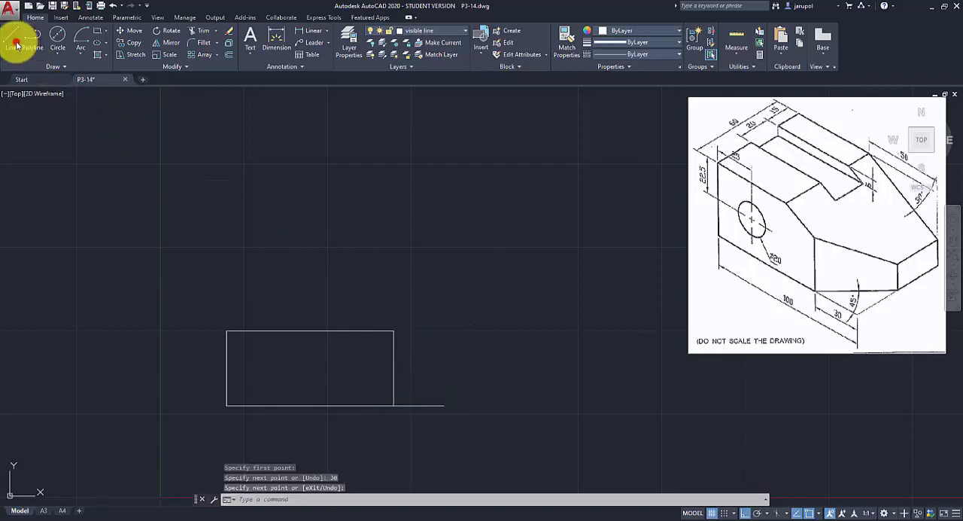
left_click(395, 331)
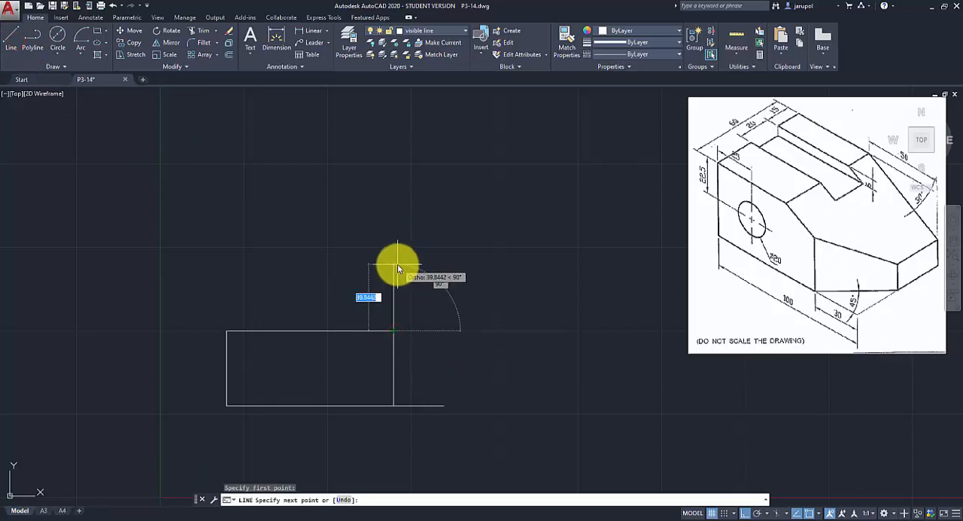
type("30")
key("Return")
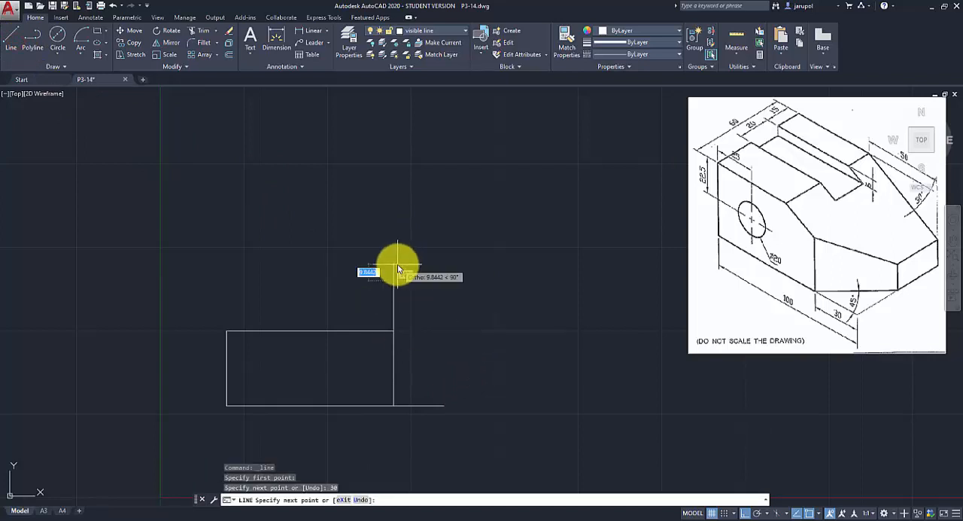
key("Escape")
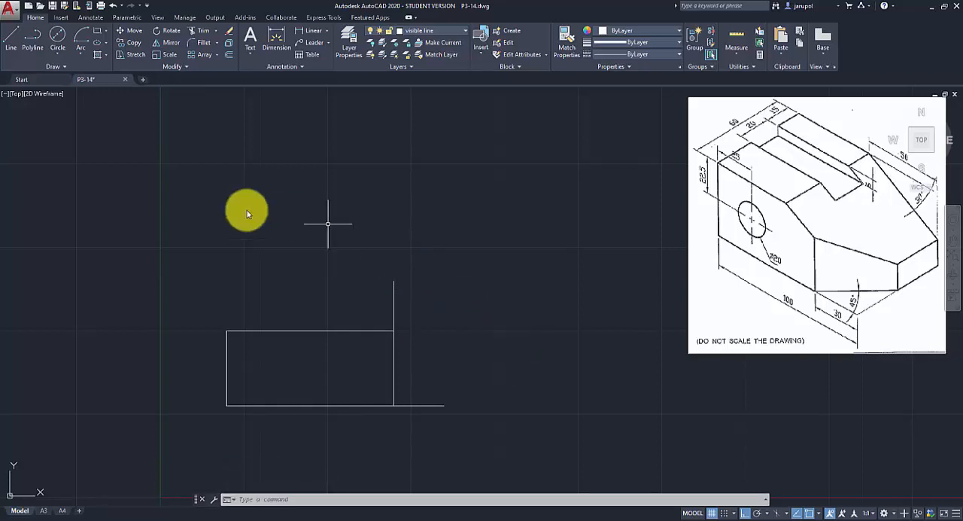
Draw the side view outline 60 mm wide and 45 mm high, starting at the horizontal spacing line's free end.
left_click(14, 33)
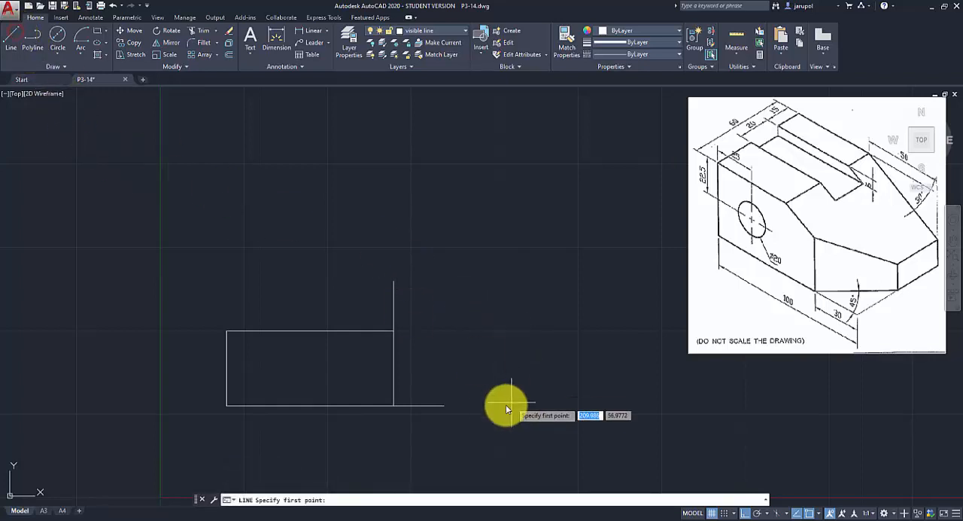
left_click(444, 405)
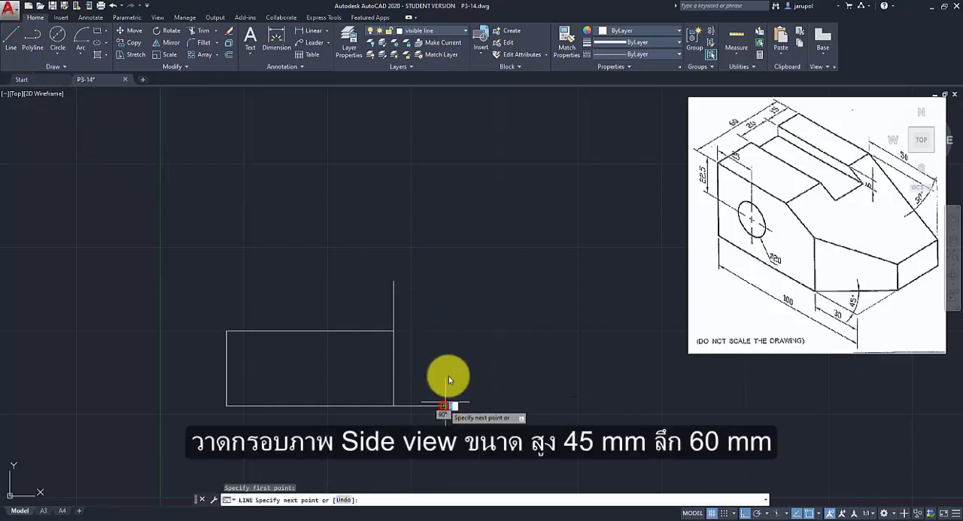
type("45")
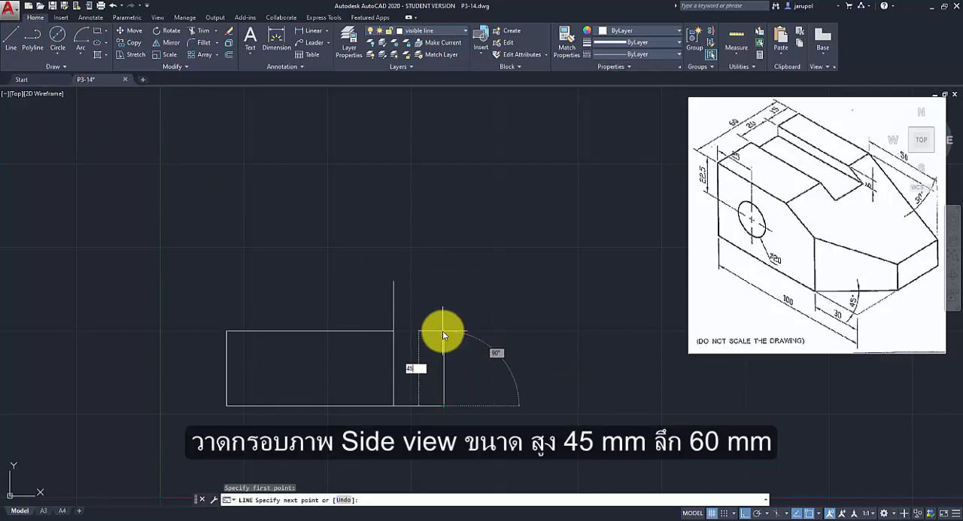
key("Return")
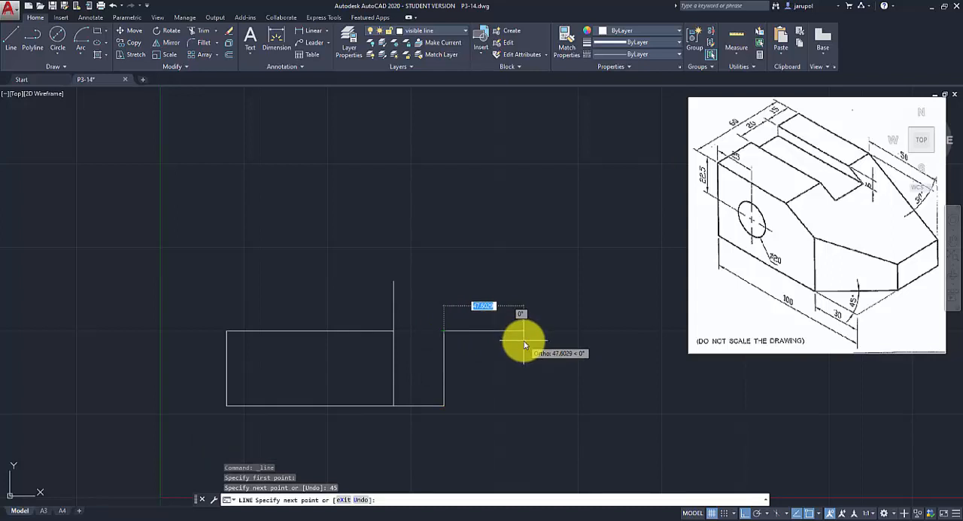
type("60")
key("Return")
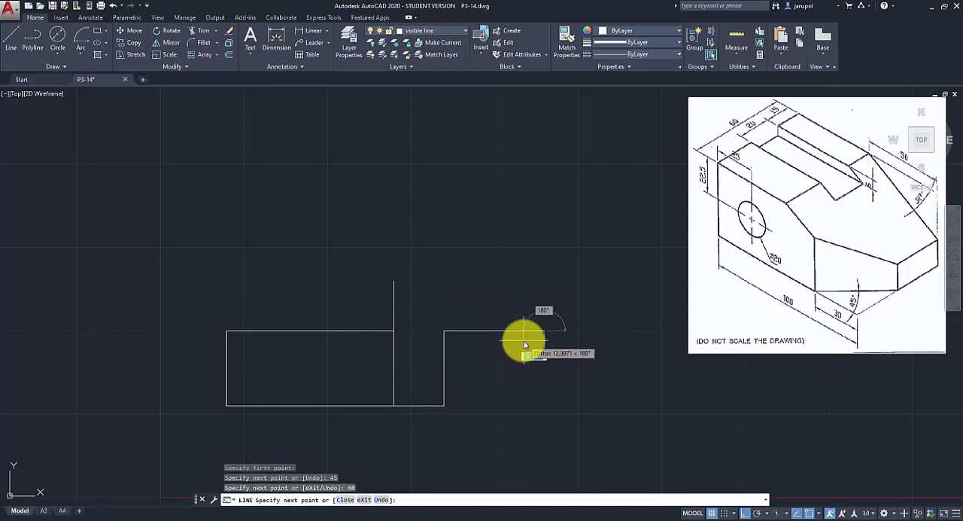
type("45")
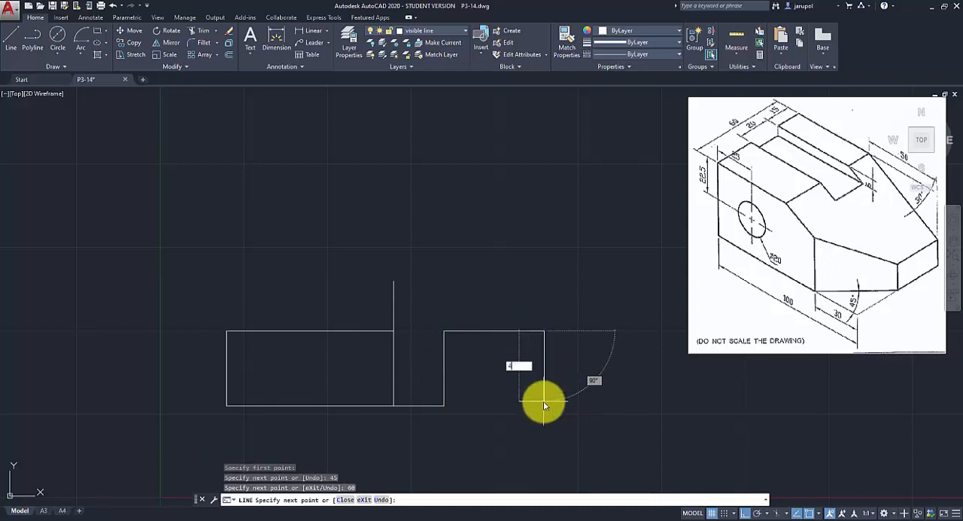
key("Return")
left_click(442, 406)
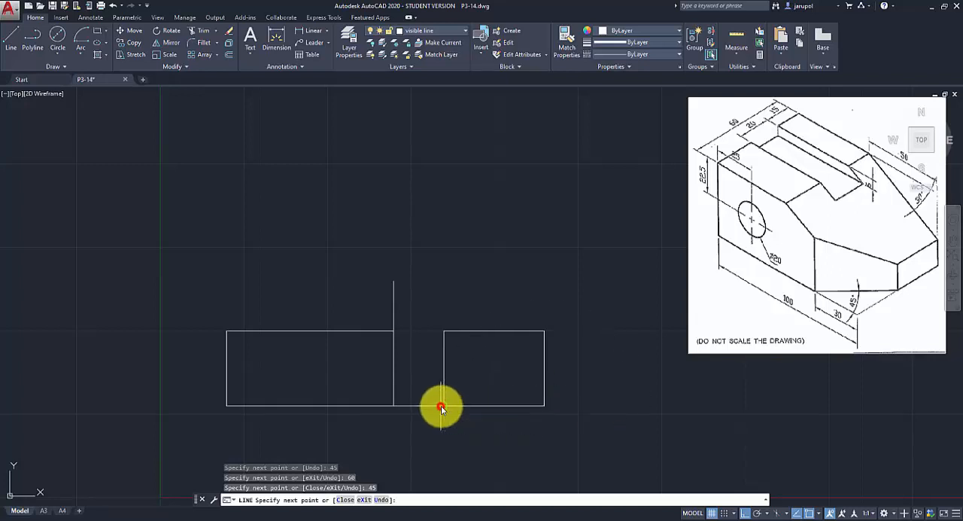
key("Return")
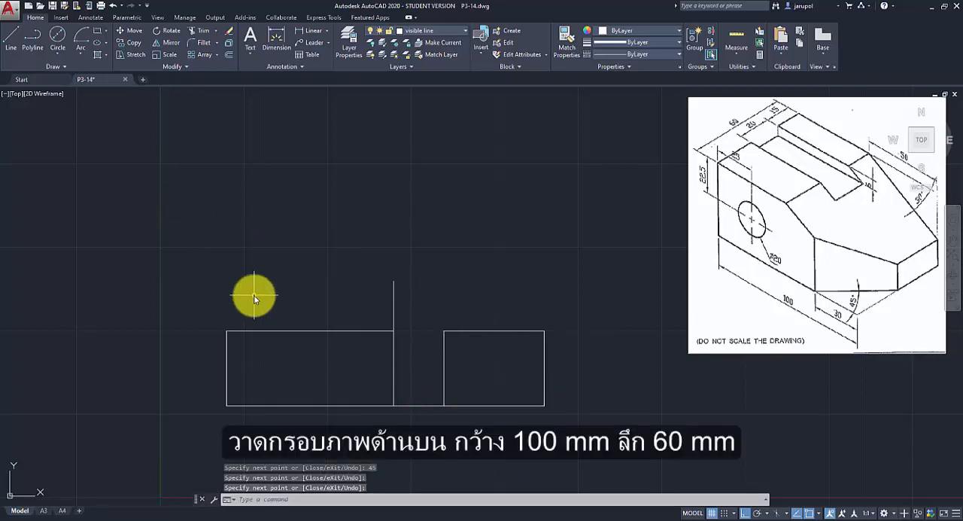
Draw the top view outline 100 mm wide and 60 mm deep, starting at the vertical spacing line's upper end.
left_click(11, 36)
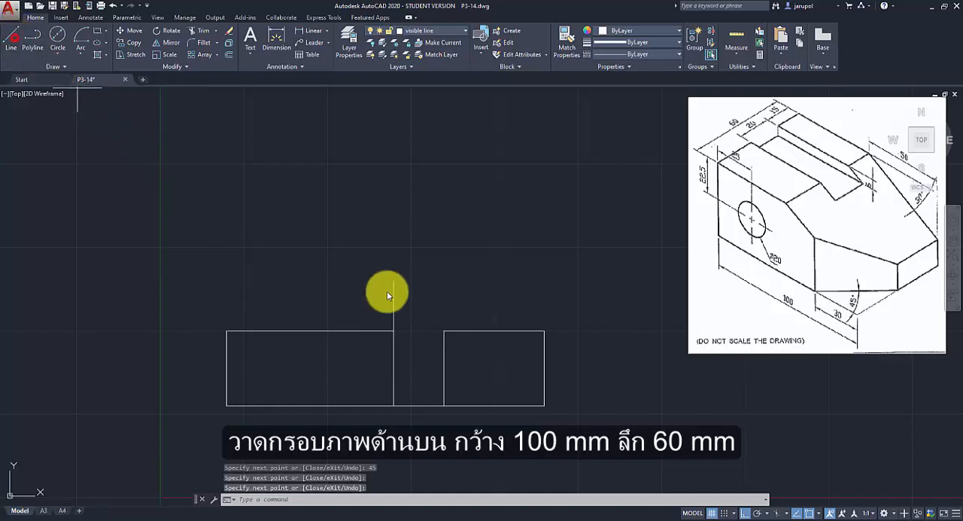
left_click(394, 282)
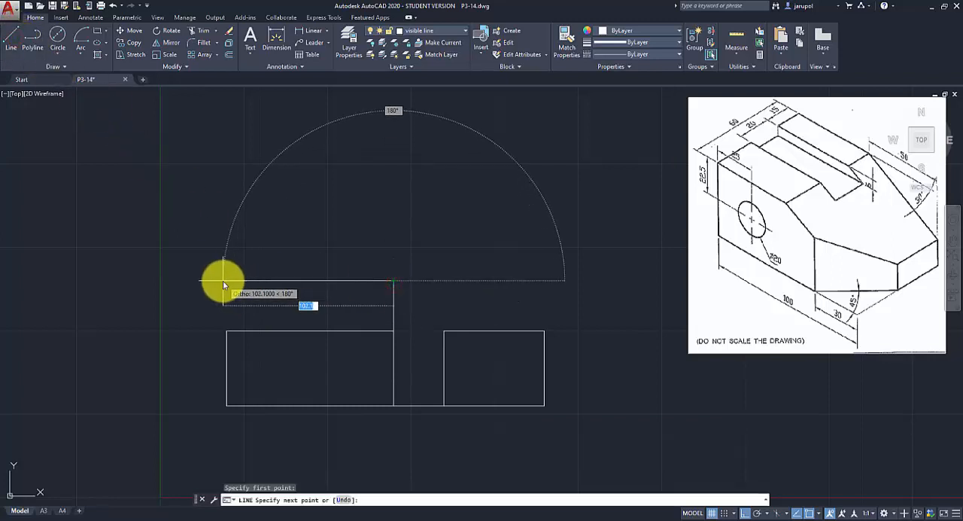
type("100")
key("Return")
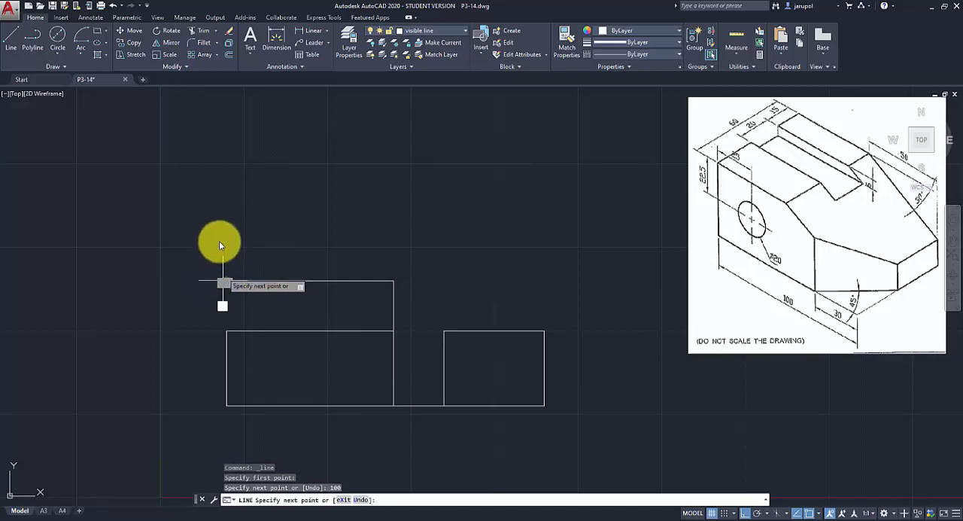
type("60")
key("Return")
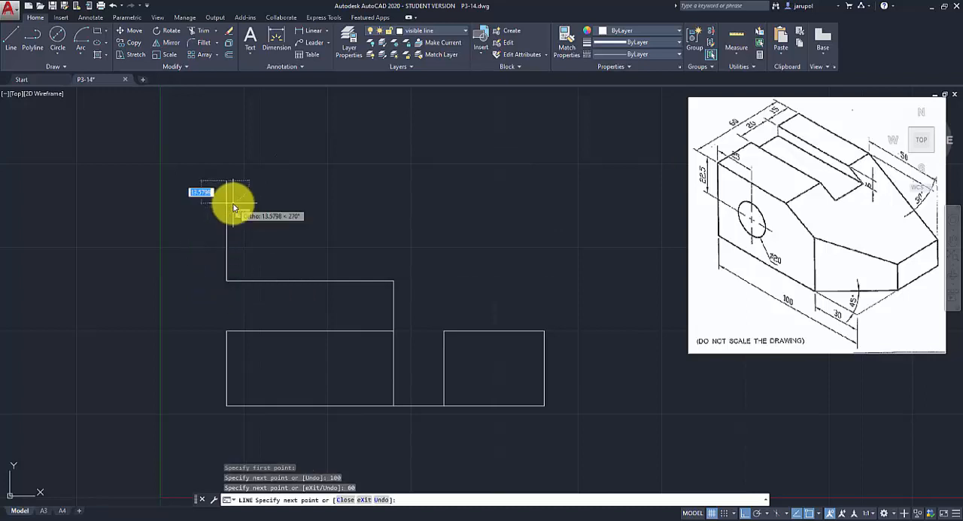
type("100")
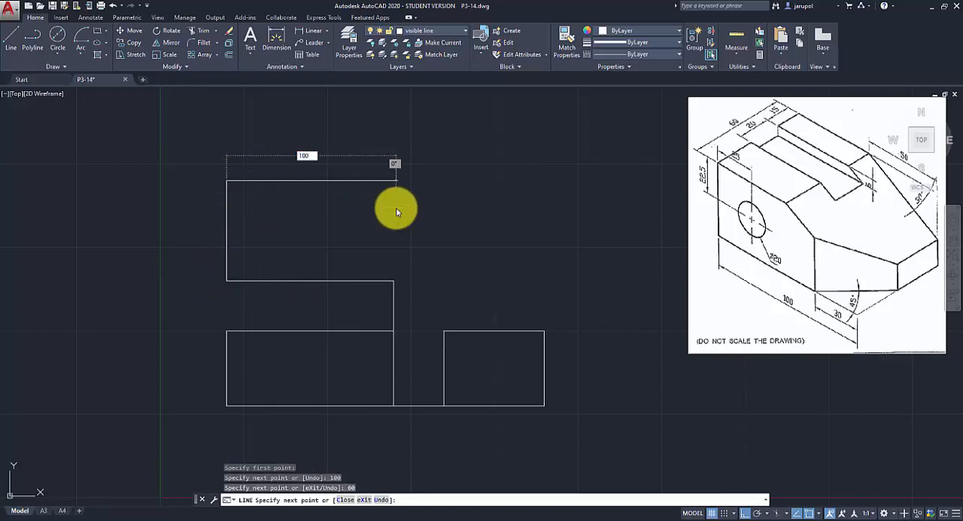
key("Return")
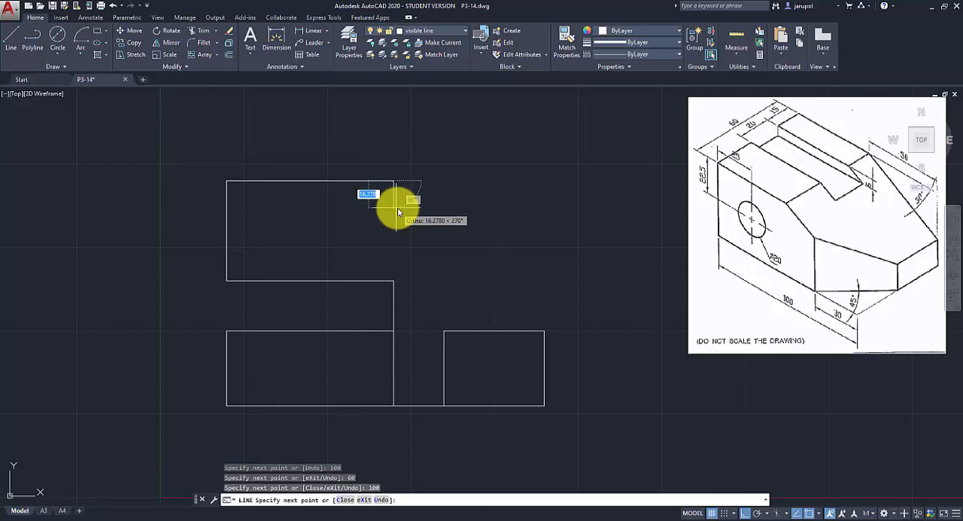
left_click(393, 280)
key("Return")
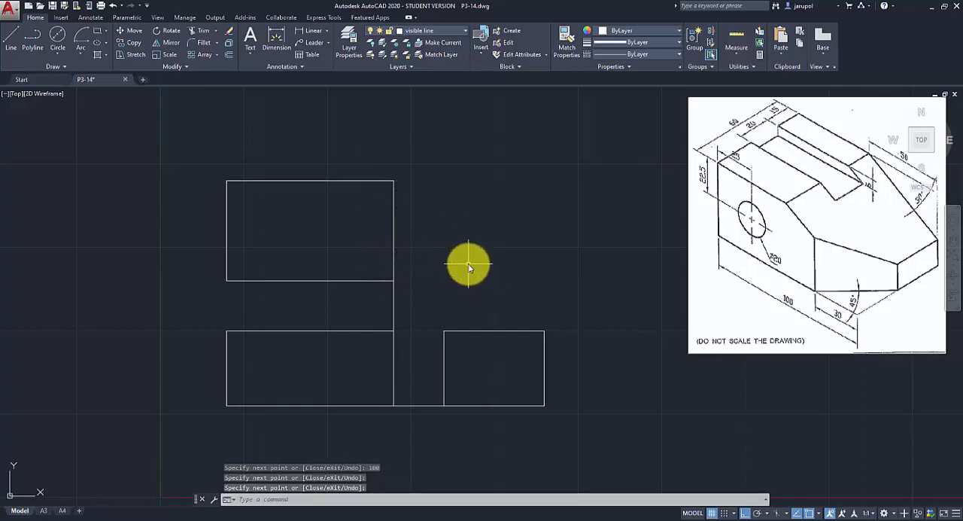
Draw a short 50 mm radius arc centred on the front view's upper-right corner, crossing the view's top edge.
key("Return")
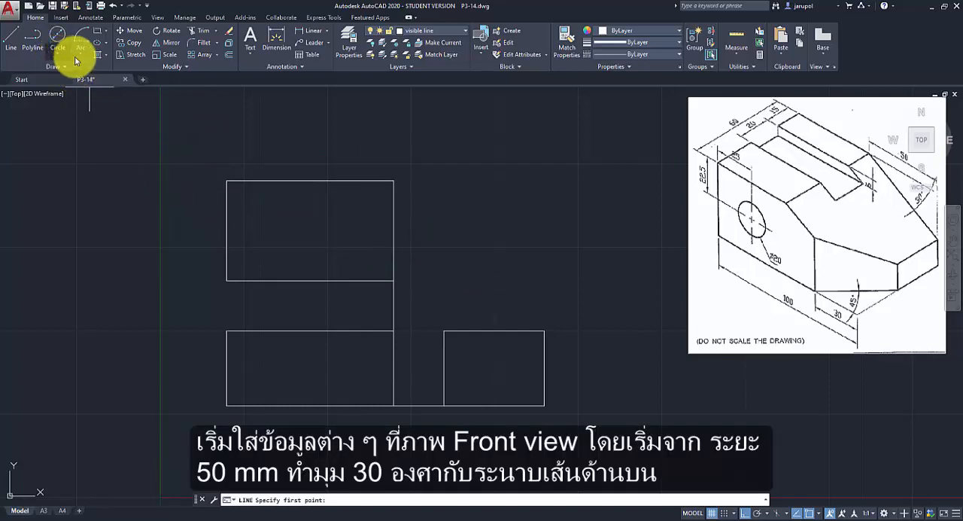
left_click(77, 59)
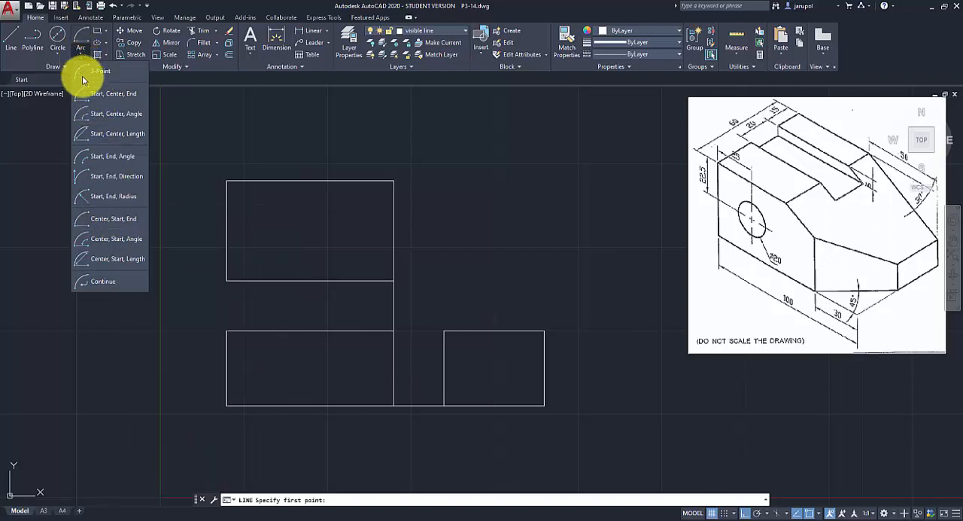
left_click(113, 218)
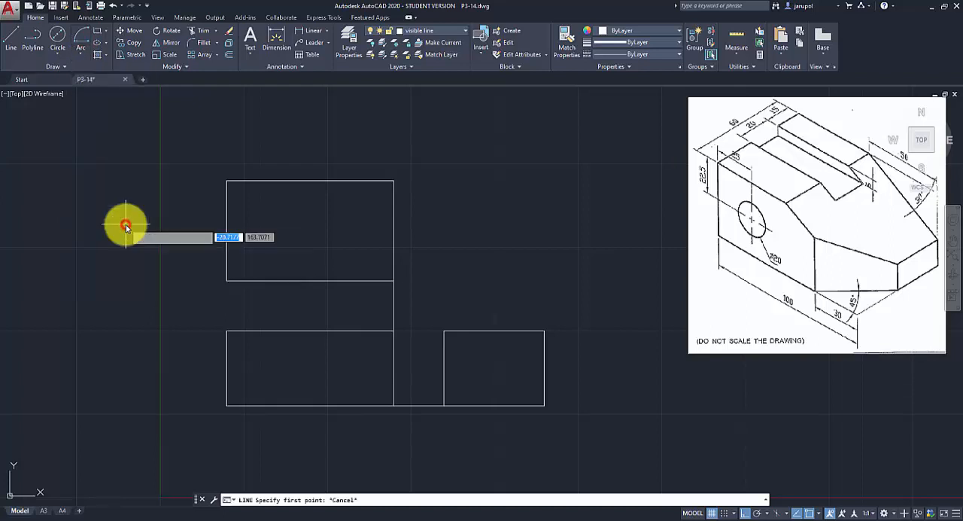
left_click(393, 331)
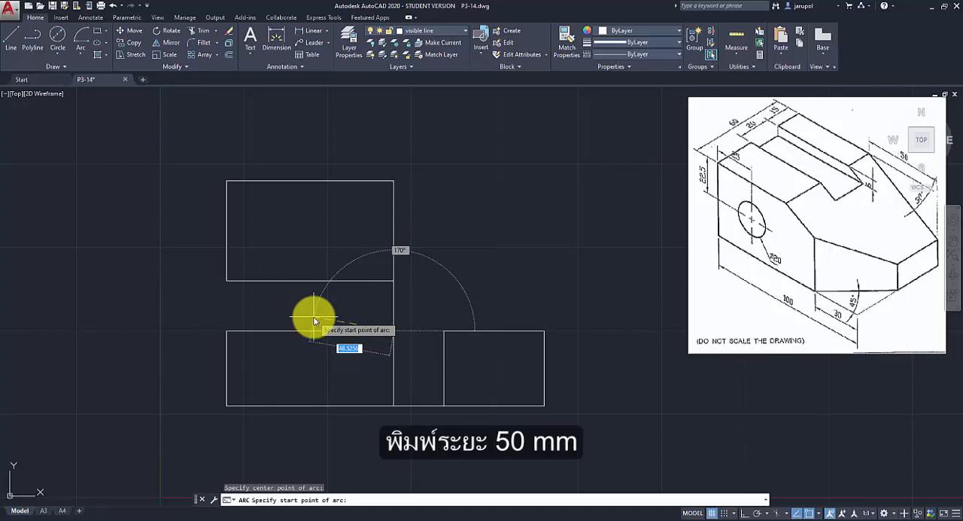
type("50")
key("Return")
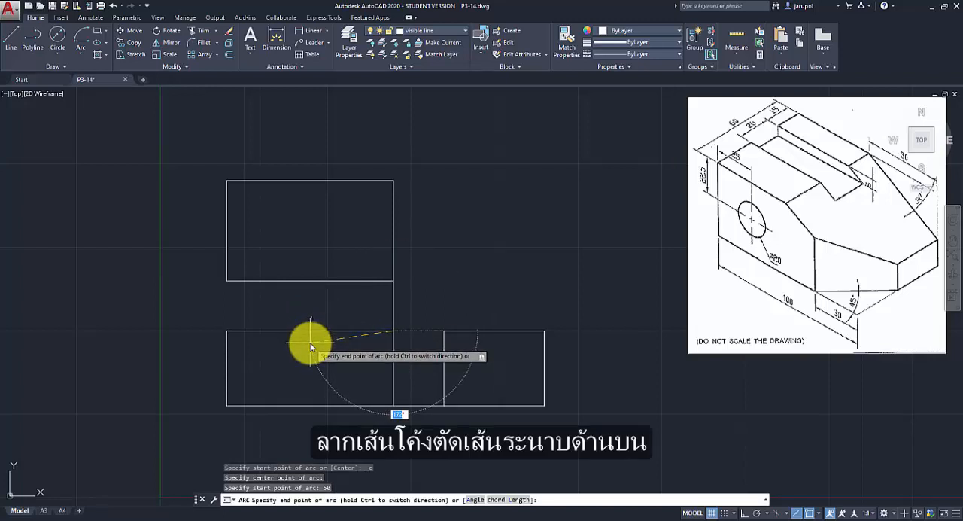
left_click(310, 345)
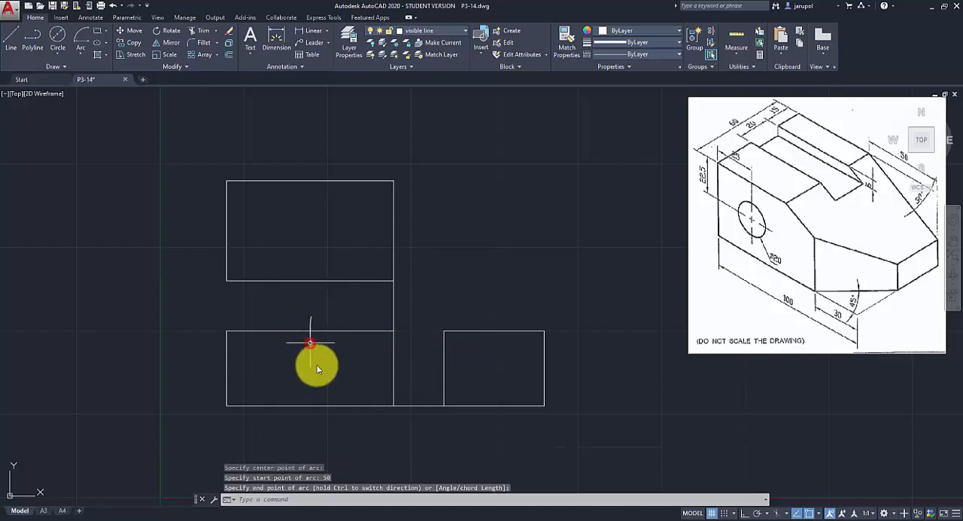
Draw a line sloping down at 30 degrees from the arc's crossing on the front view's top edge, past the right edge.
left_click(13, 40)
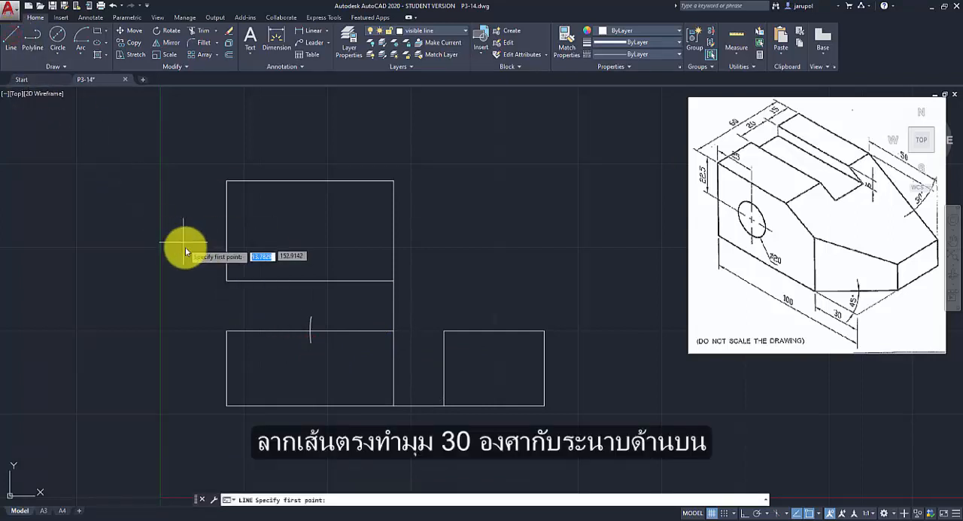
left_click(309, 331)
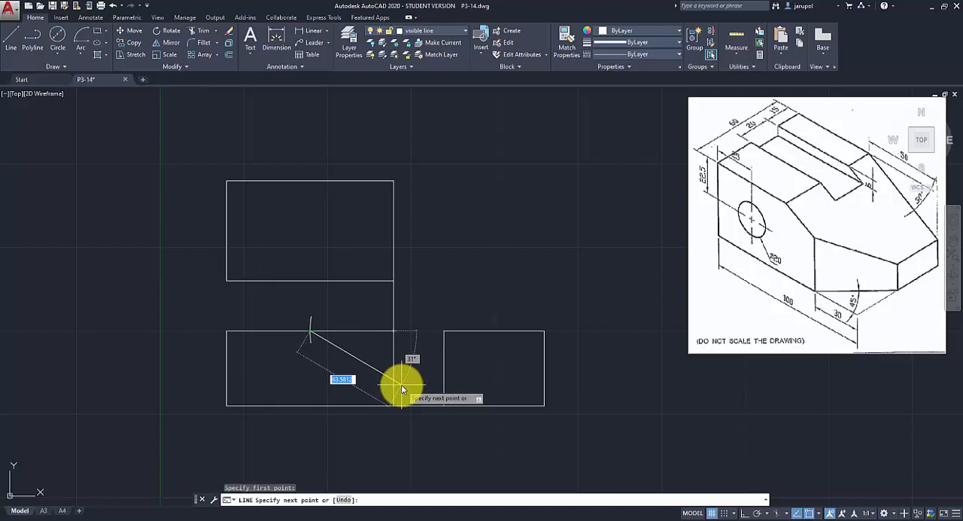
key("Tab")
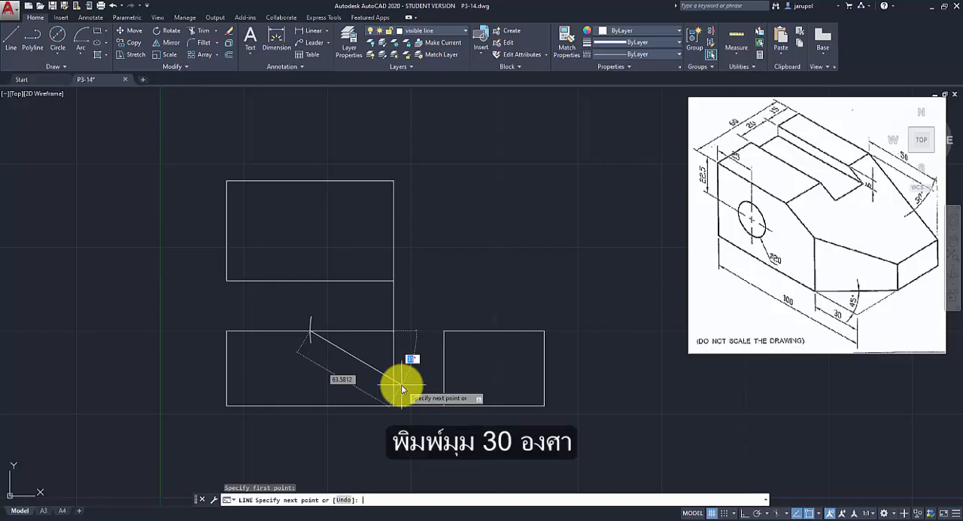
type("30")
key("Return")
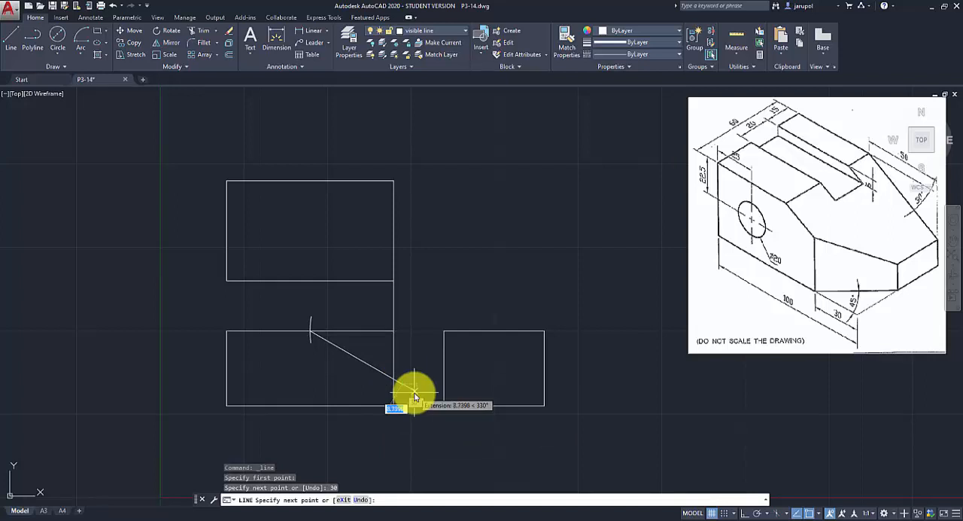
key("Escape")
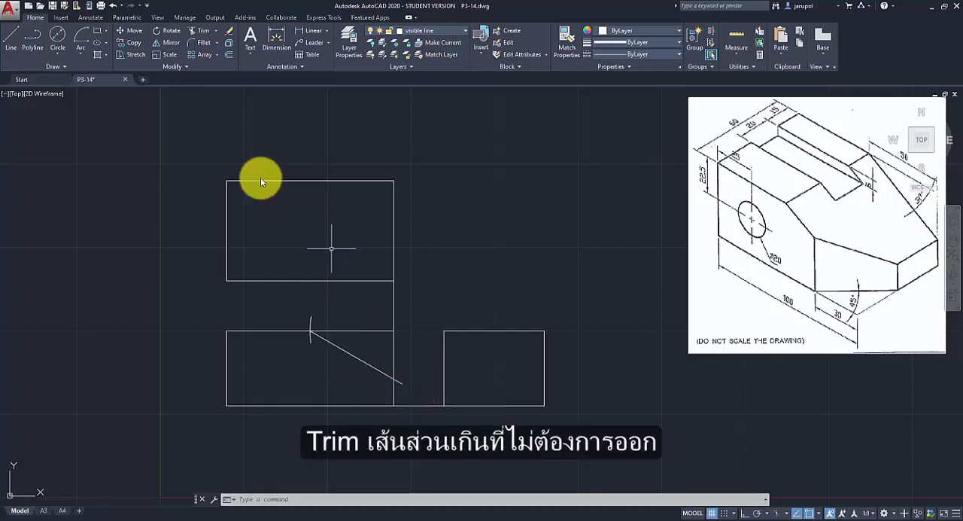
Trim the sloped line's overhang beyond the front view's right edge and delete the 50 mm radius construction arc.
left_click(206, 30)
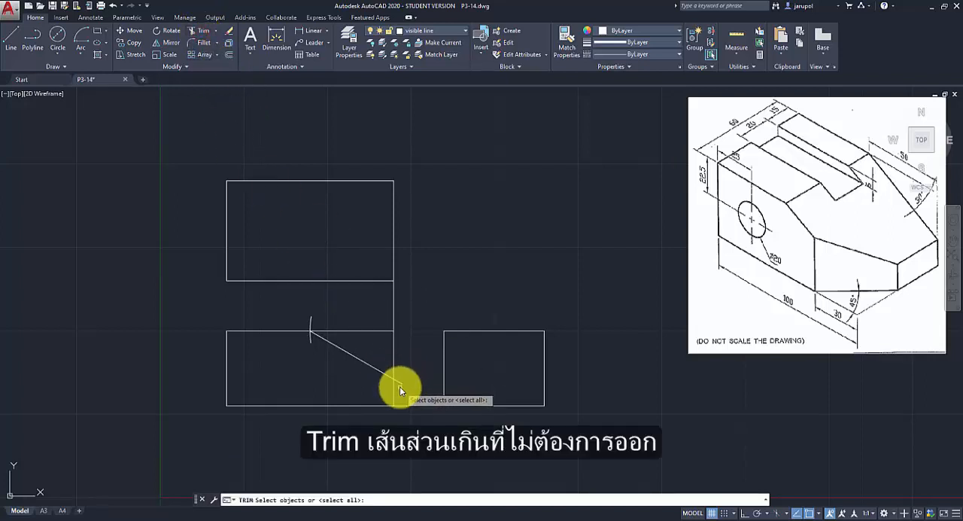
key("Return")
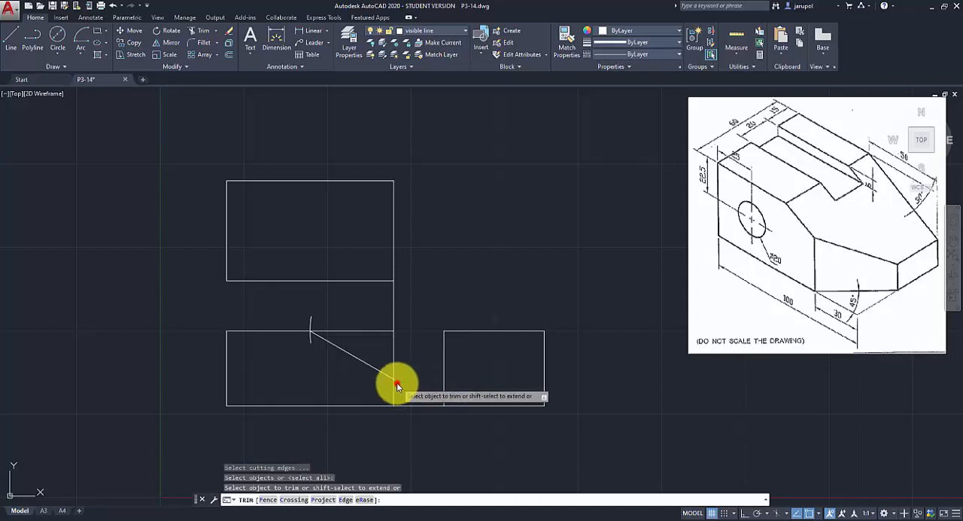
left_click(397, 383)
key("Return")
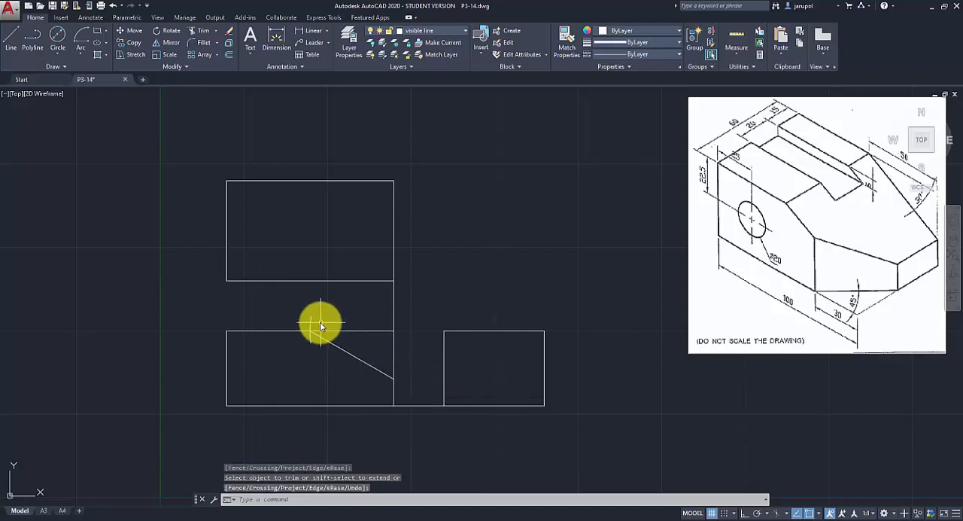
left_click(312, 323)
key("Delete")
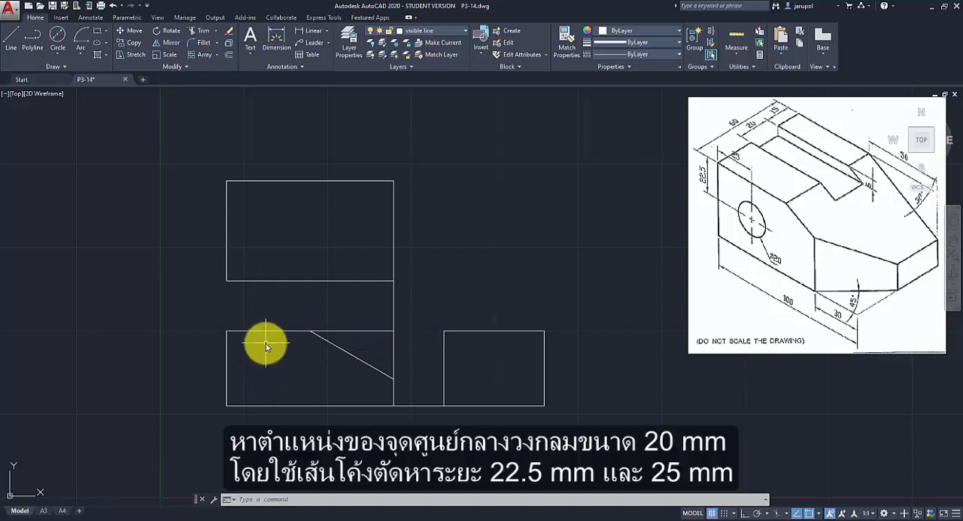
Draw a short 25 mm radius arc centred on the front view's upper-left corner, crossing the view's top edge.
left_click(79, 53)
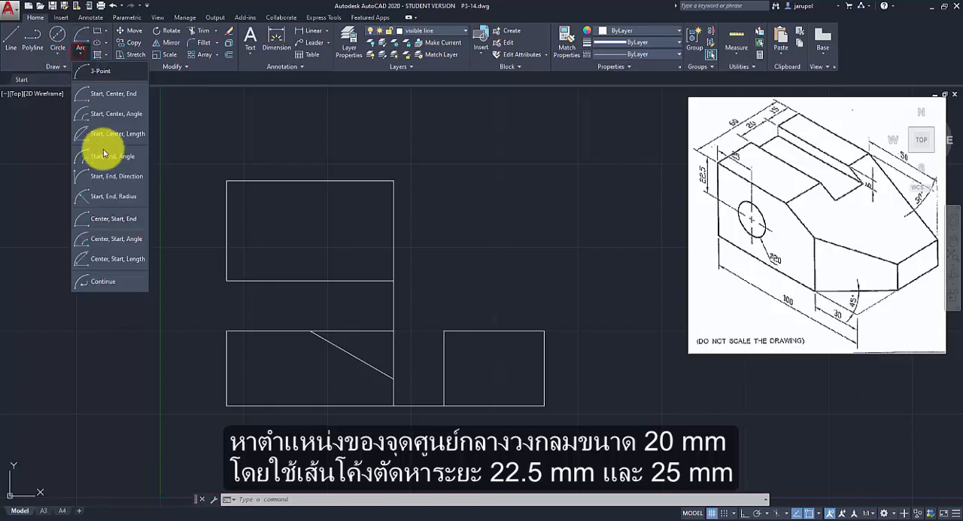
left_click(110, 225)
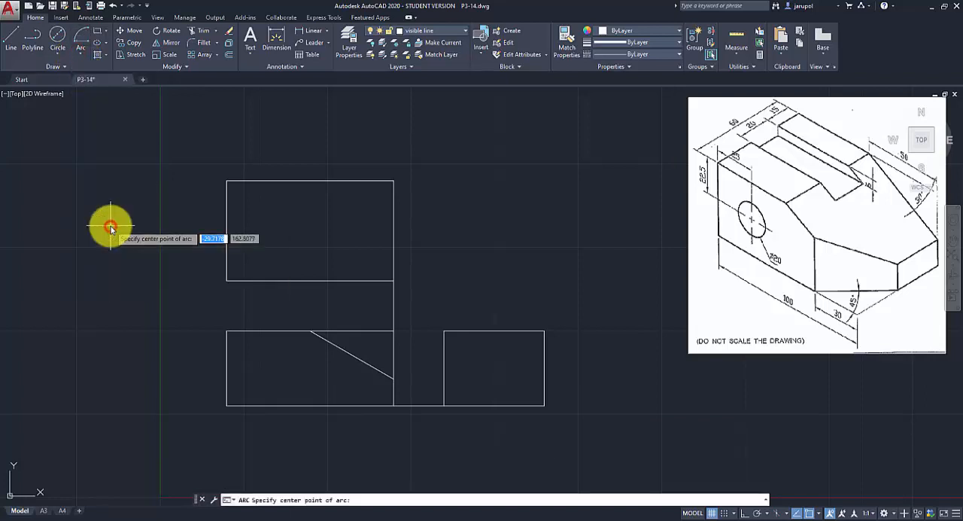
left_click(227, 331)
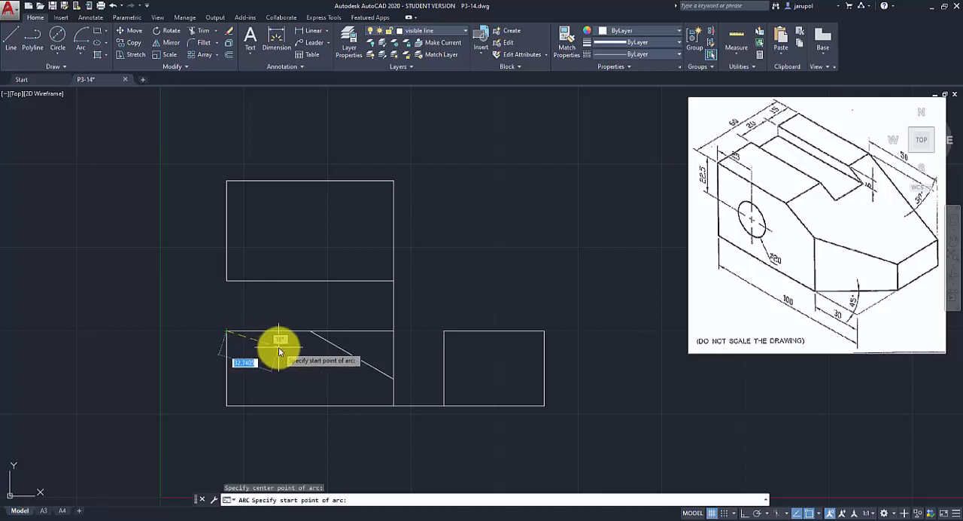
type("25")
key("Return")
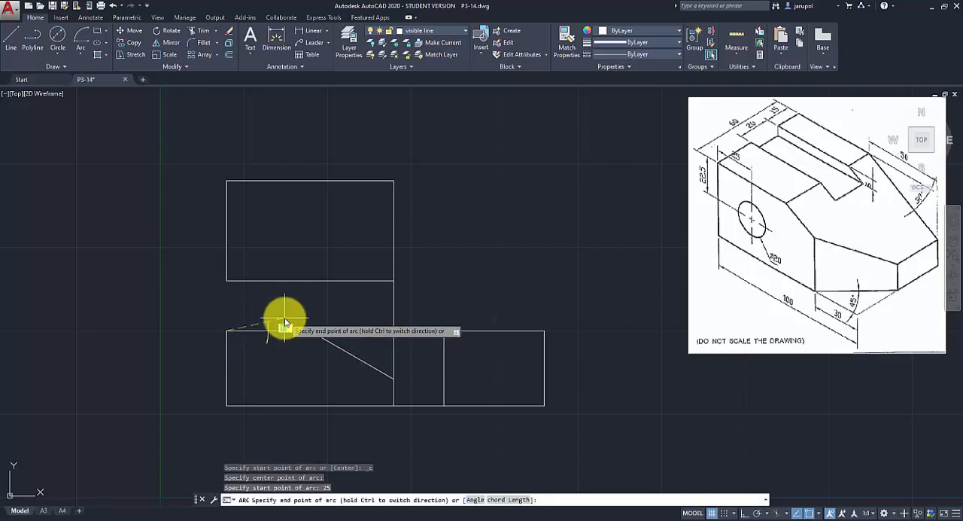
left_click(285, 316)
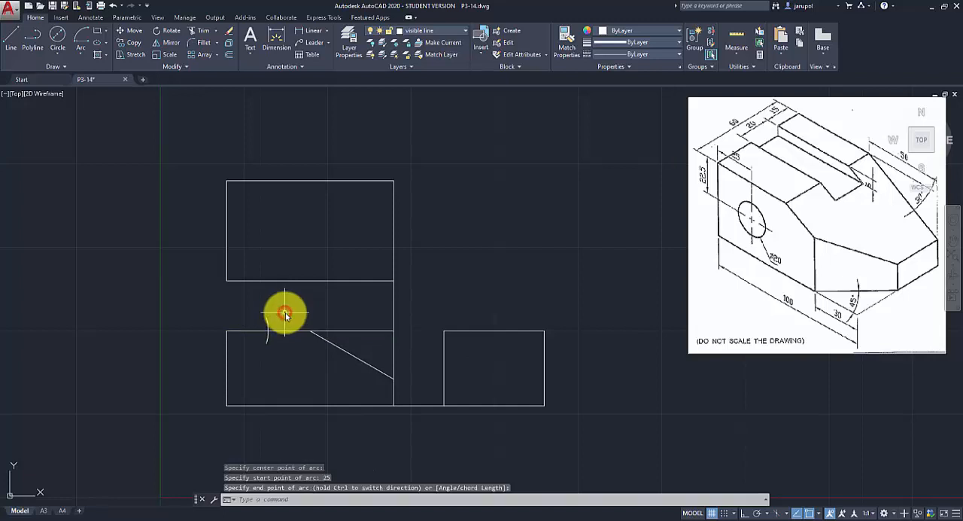
Draw a short 22.5 mm radius arc centred on the front view's upper-left corner, crossing the view's left edge.
left_click(80, 53)
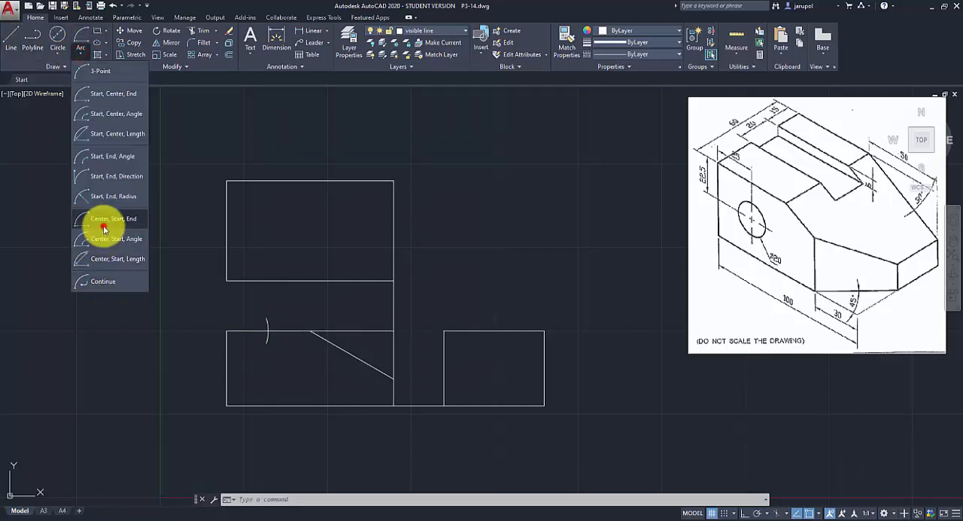
left_click(104, 224)
left_click(227, 331)
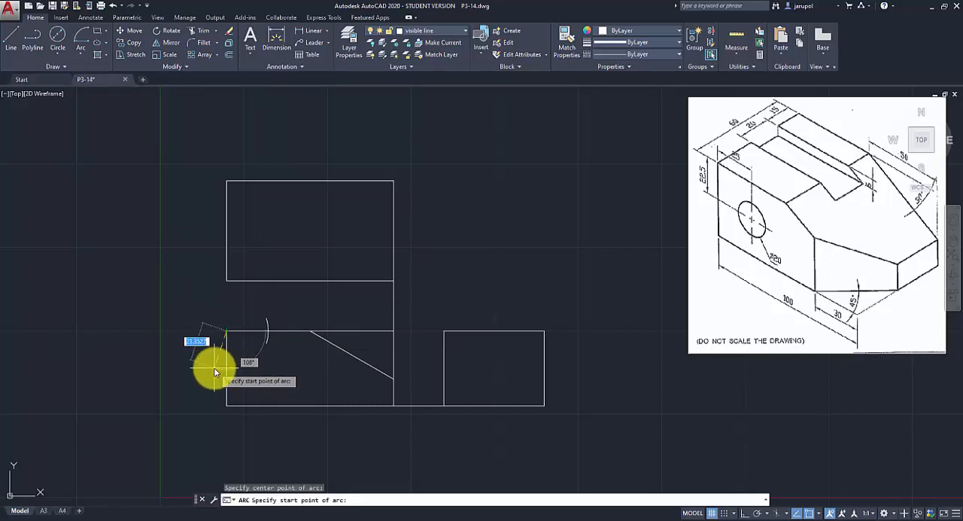
type("22.5")
key("Return")
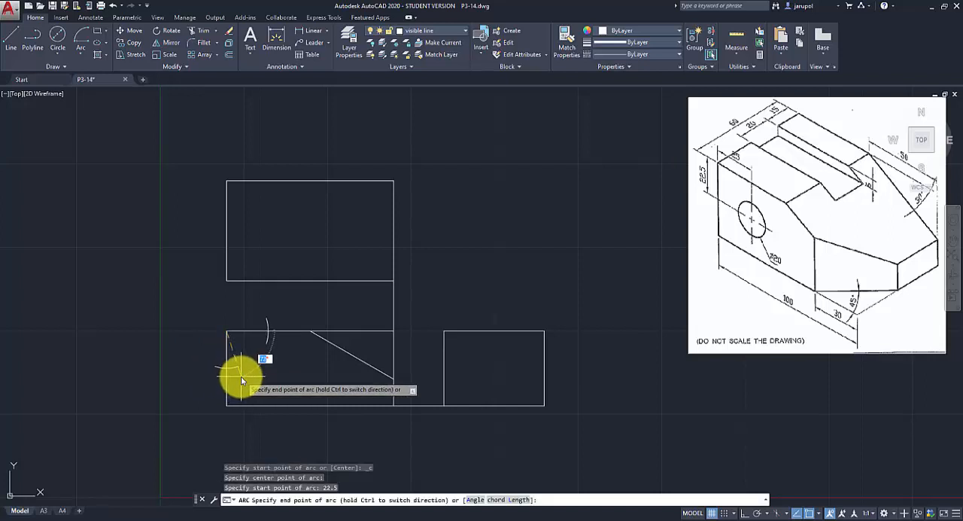
left_click(237, 379)
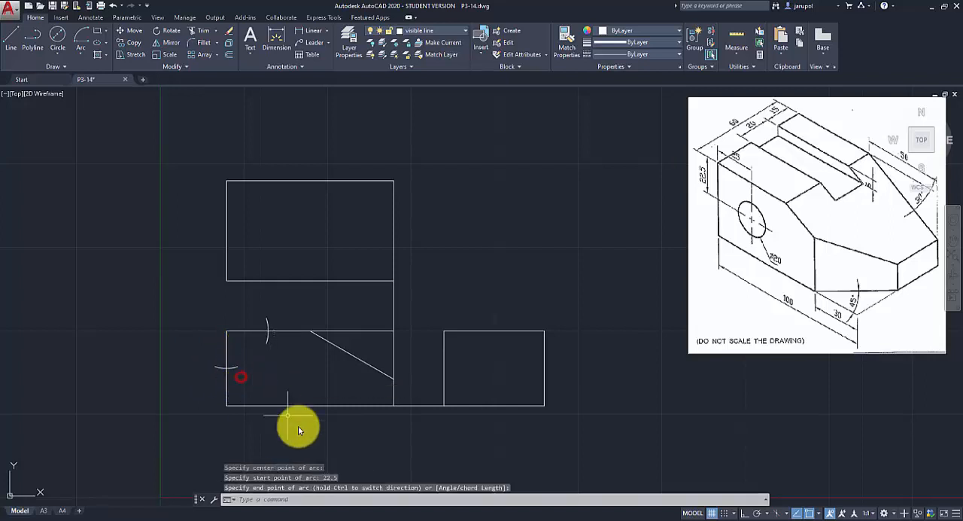
With Ortho on, draw a vertical locating line about 40 mm long down from the 25 mm arc's crossing on the top edge.
left_click(15, 36)
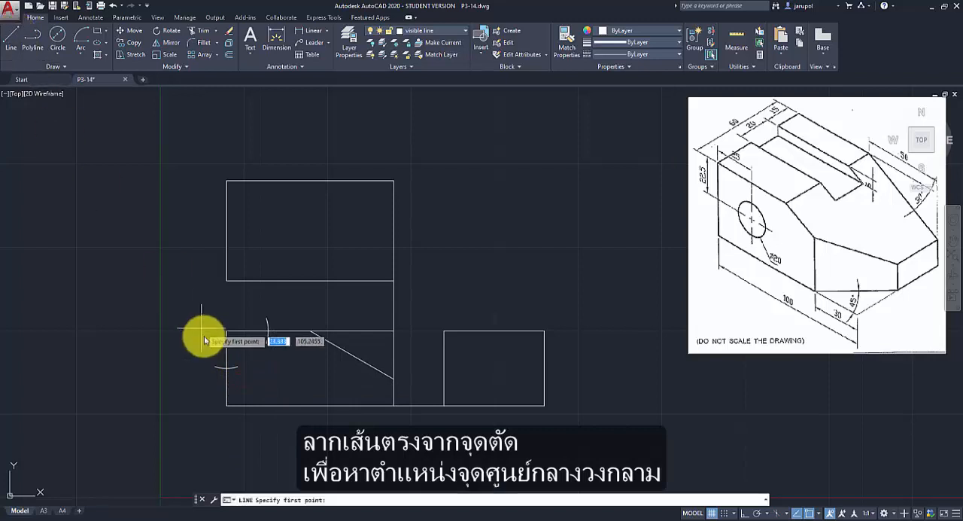
left_click(268, 331)
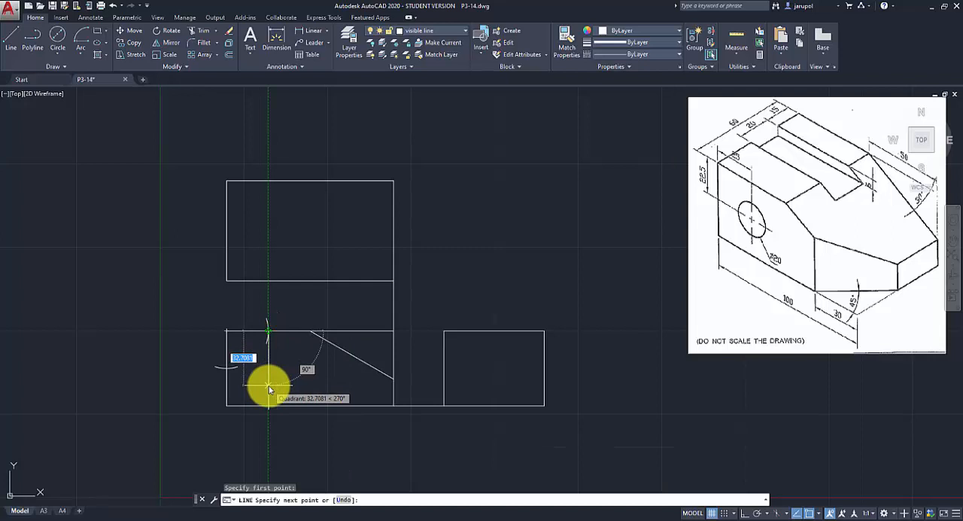
key("F8")
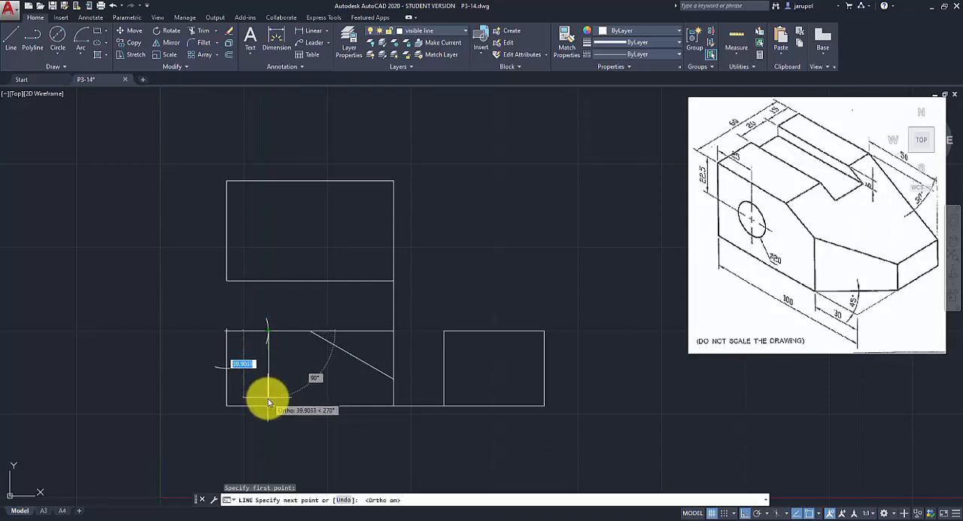
left_click(268, 405)
key("Return")
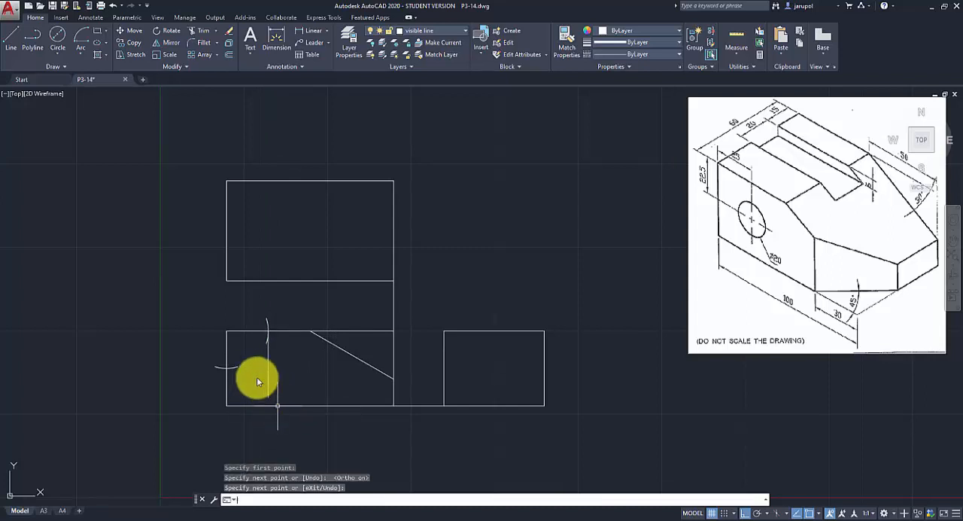
Draw a horizontal locating line from the 22.5 mm arc's crossing on the left edge, extending past the vertical locating line.
key("Return")
left_click(226, 368)
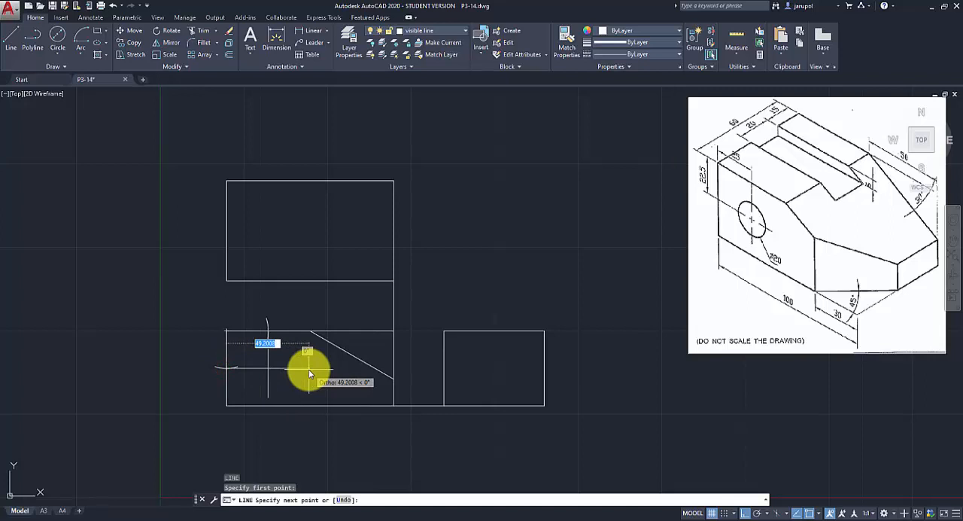
left_click(309, 371)
key("Return")
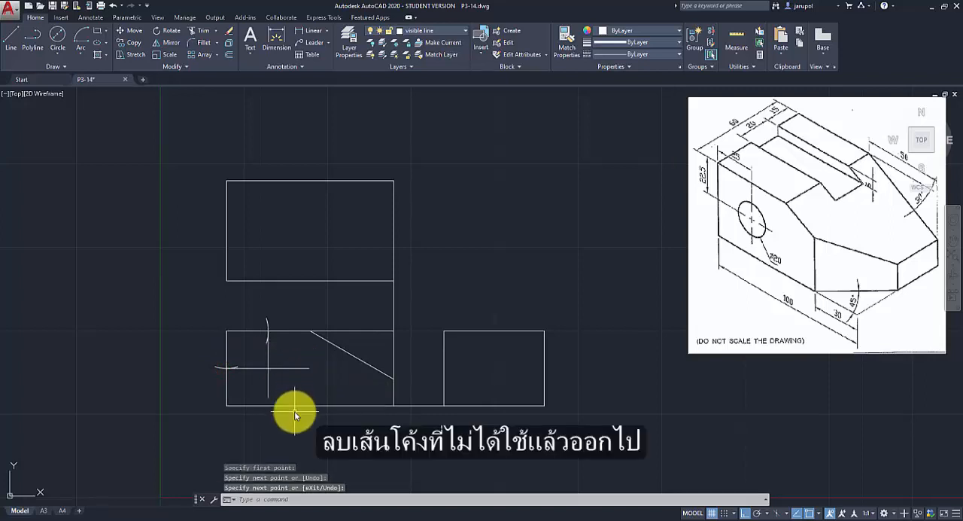
Delete the two construction arcs on the front view's left and top edges.
left_click(215, 366)
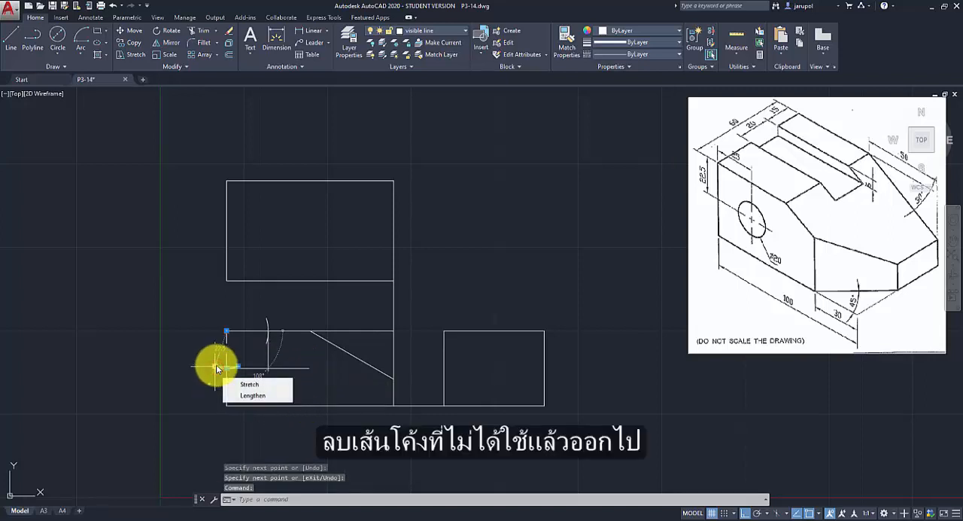
left_click(267, 321)
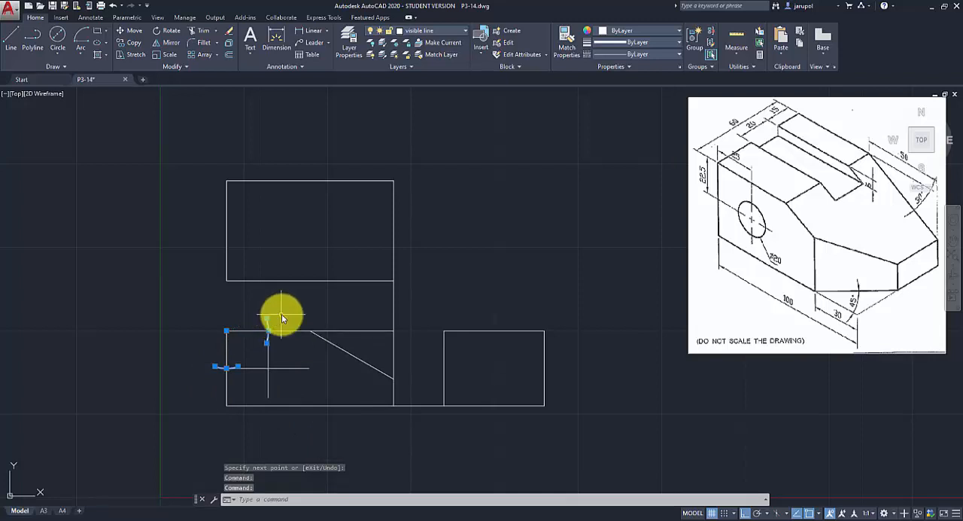
key("Delete")
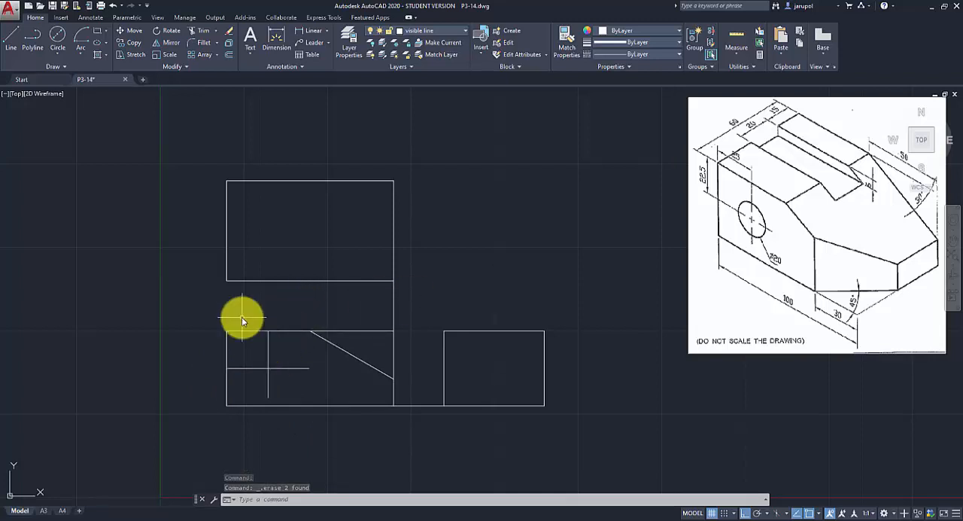
Draw a 20 mm diameter circle centred on the intersection of the two locating lines in the front view.
left_click(59, 53)
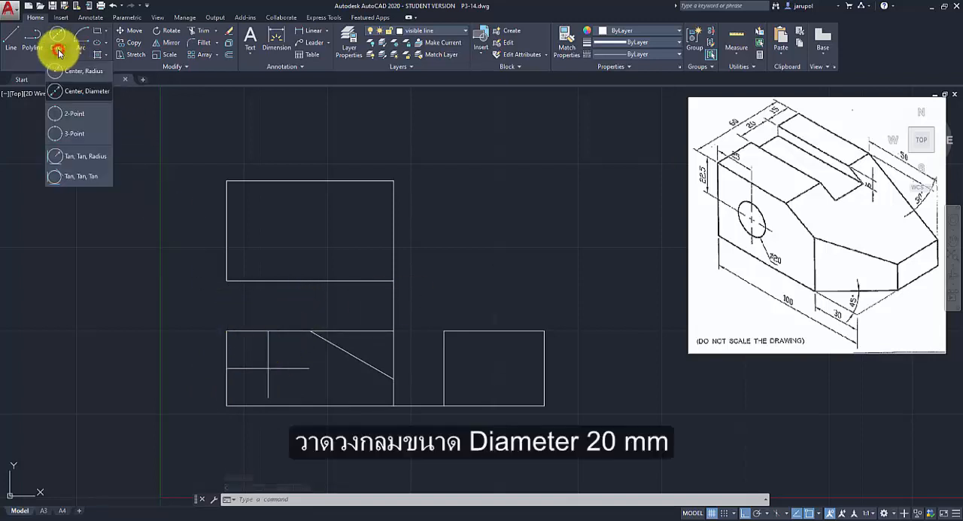
left_click(68, 94)
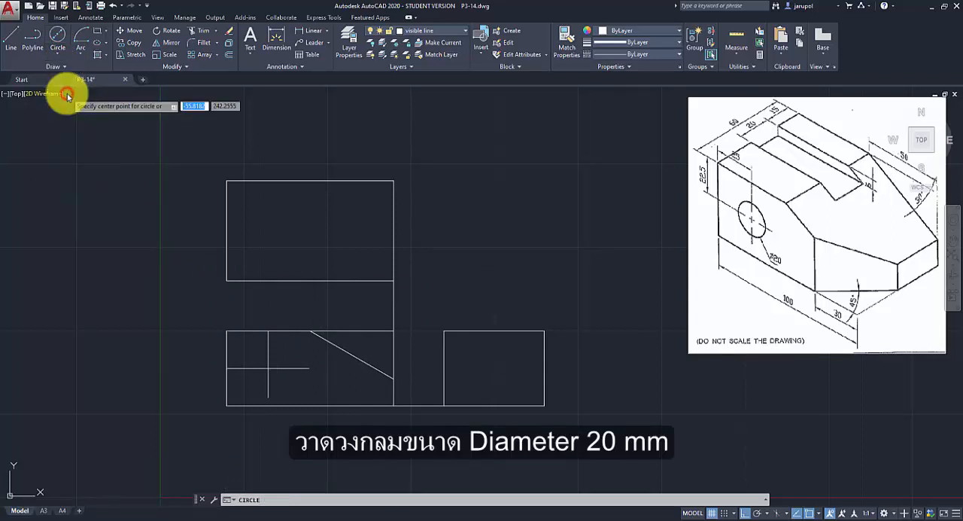
left_click(268, 369)
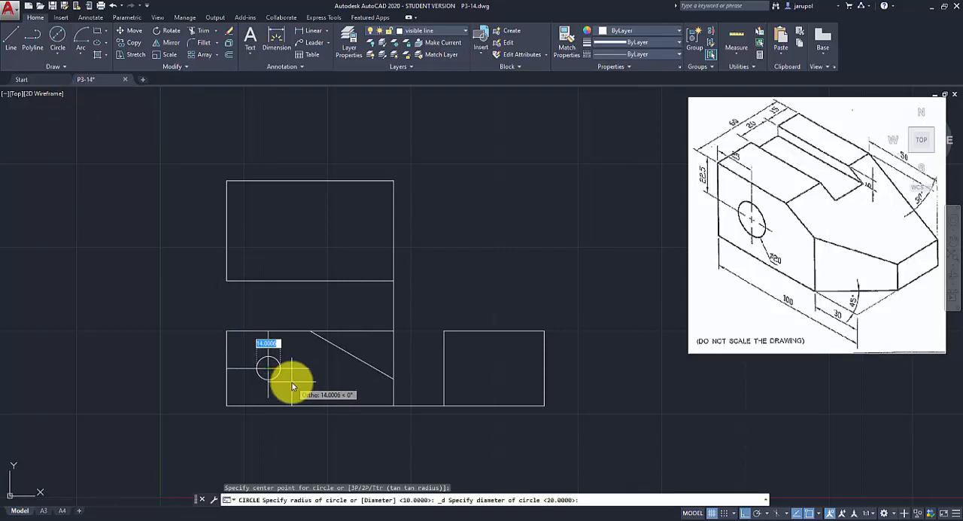
type("20")
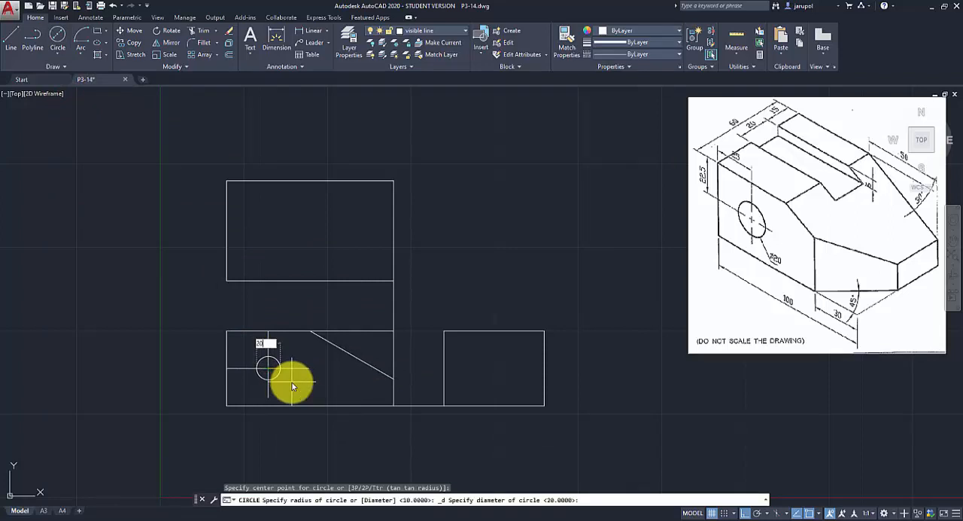
key("Return")
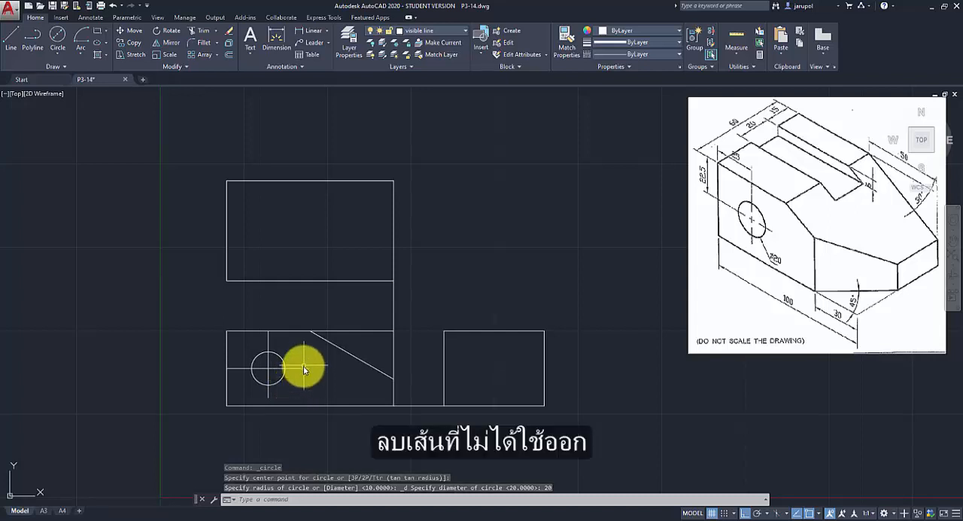
Delete the horizontal and vertical locating lines through the front view's circle.
left_click(300, 367)
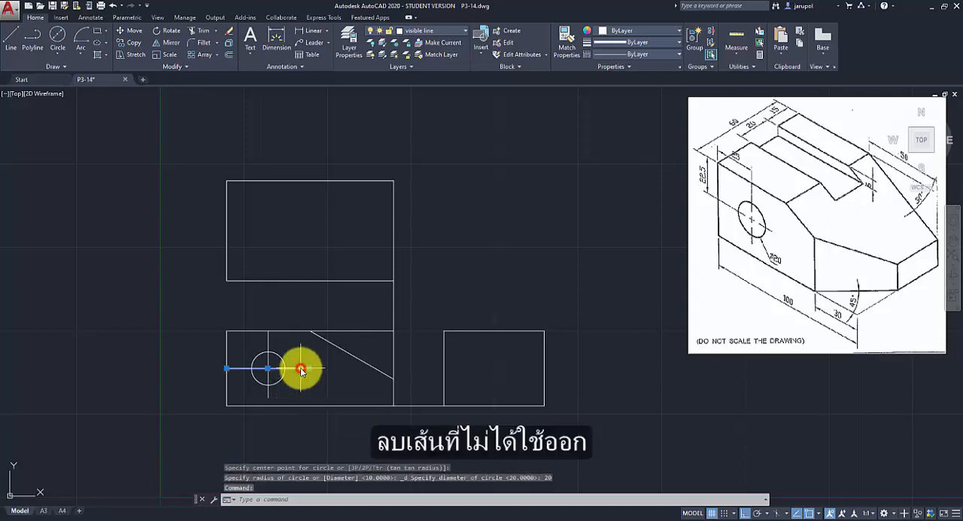
left_click(269, 342)
key("Delete")
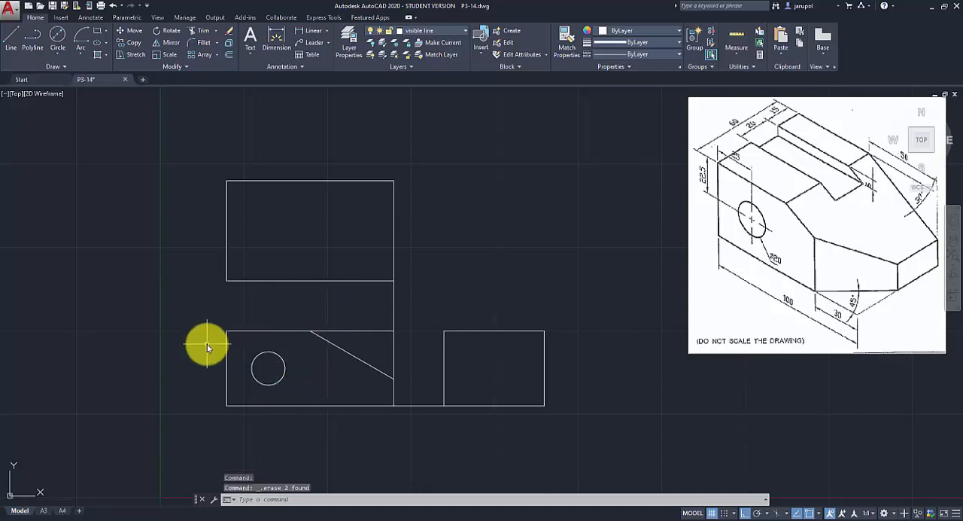
Trim the front view's top and right edges beyond the sloped line to remove the upper-right corner.
left_click(200, 32)
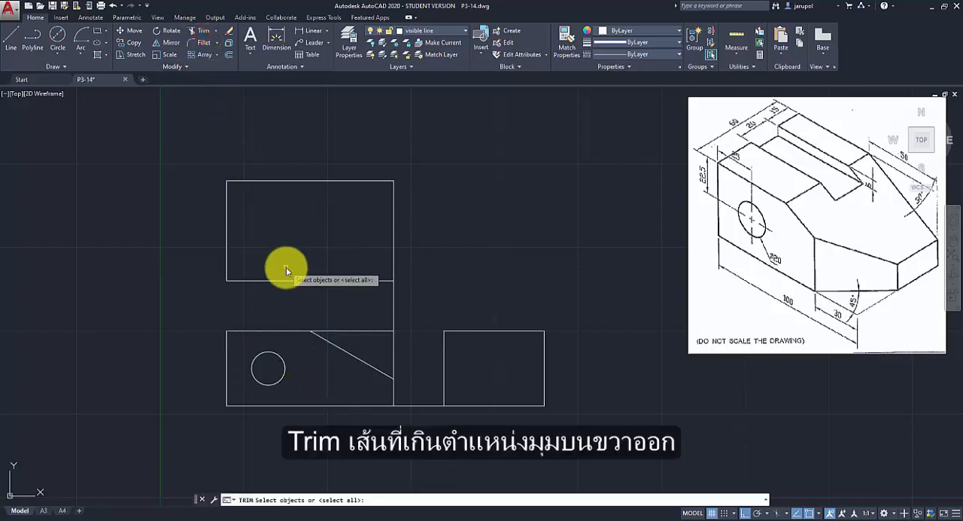
key("Return")
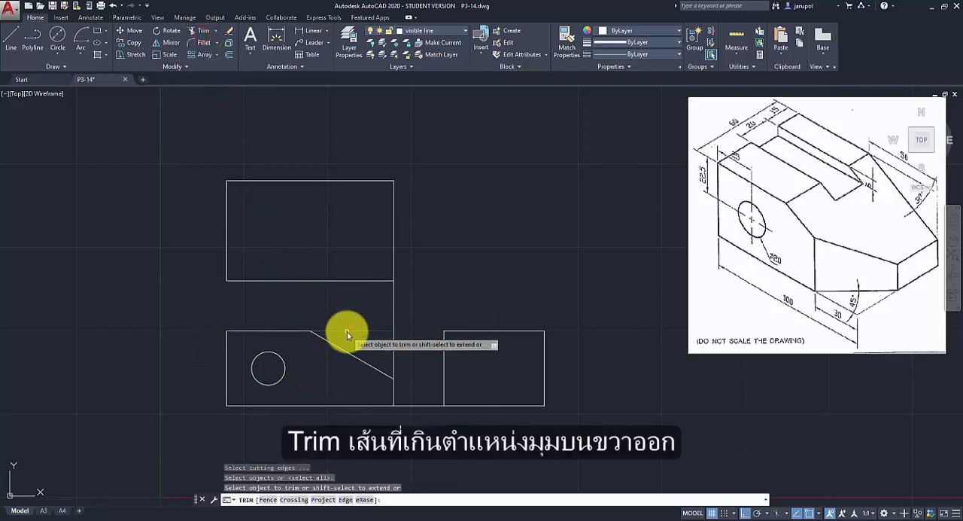
left_click(347, 331)
left_click(393, 357)
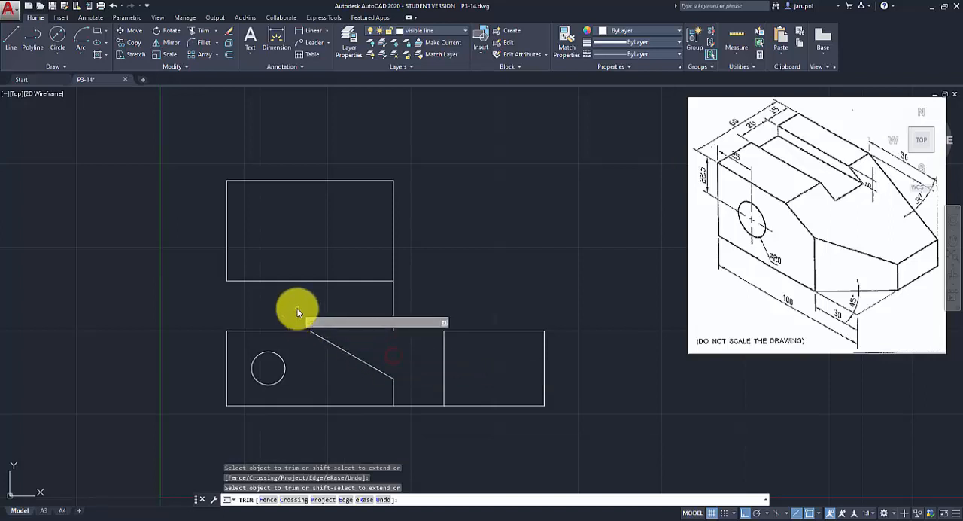
key("Return")
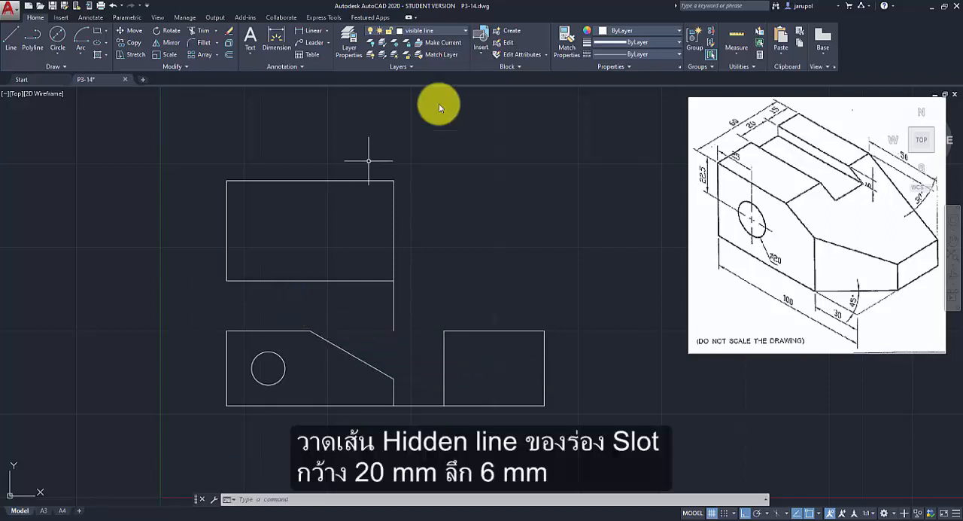
Make hidden line the current layer and offset the front view's top edge 6 mm downward.
left_click(466, 31)
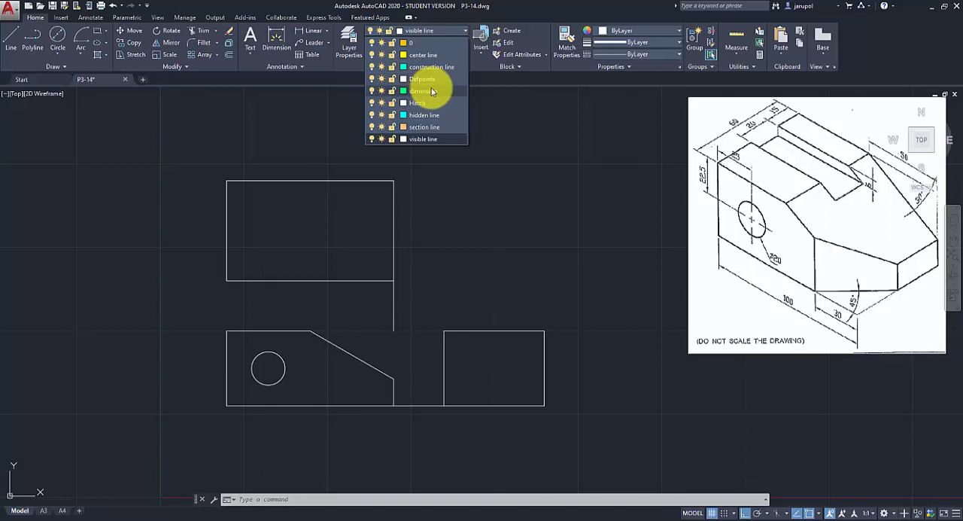
left_click(426, 115)
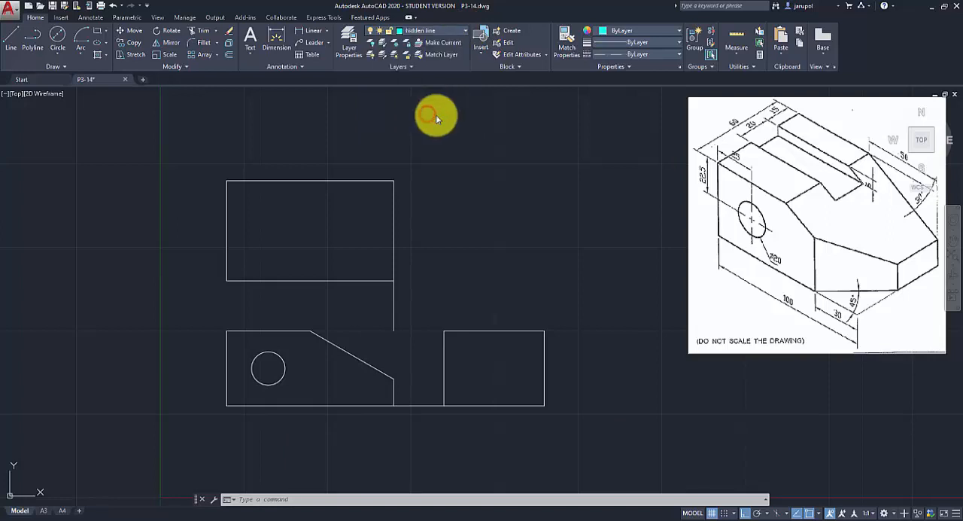
left_click(230, 54)
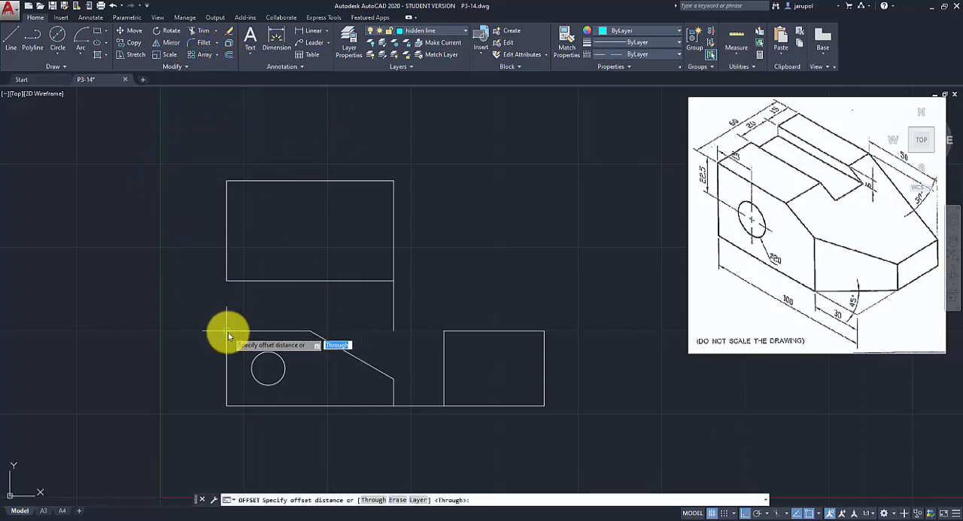
type("6")
key("Return")
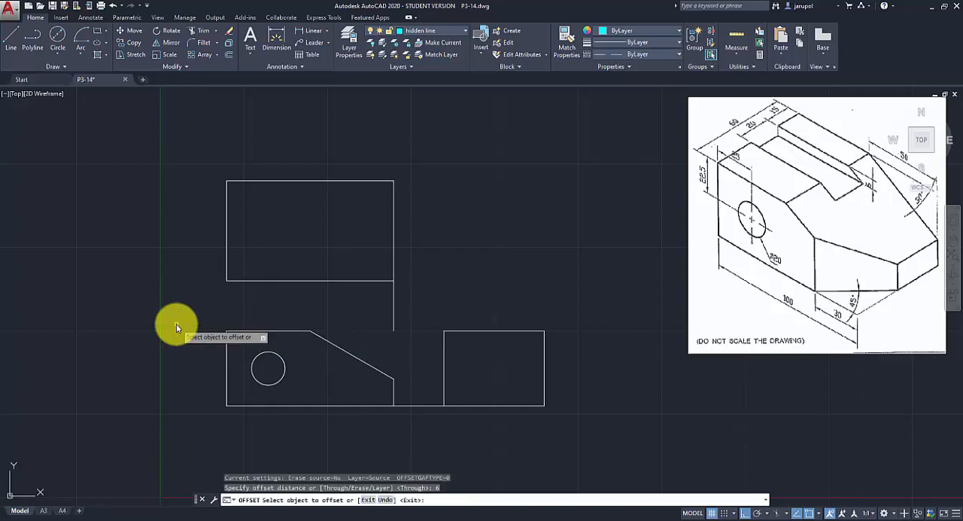
left_click(248, 332)
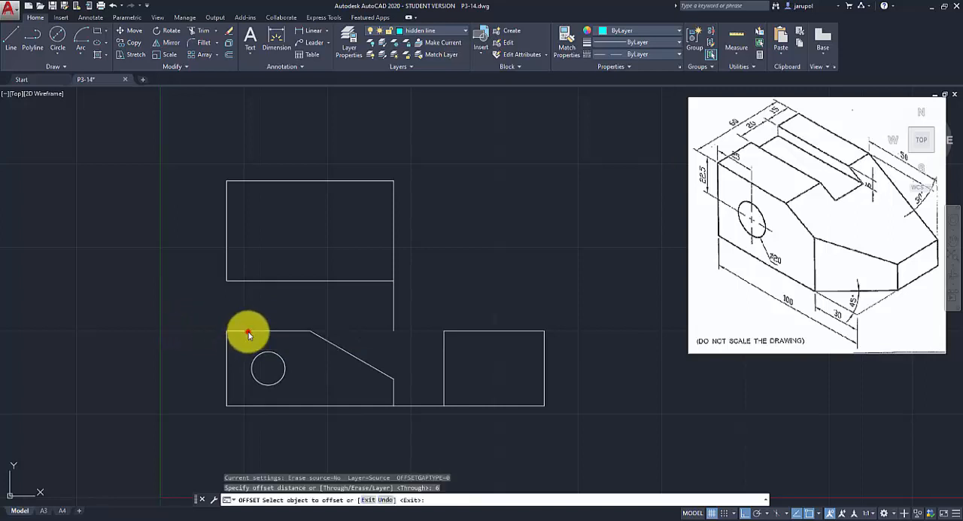
left_click(248, 344)
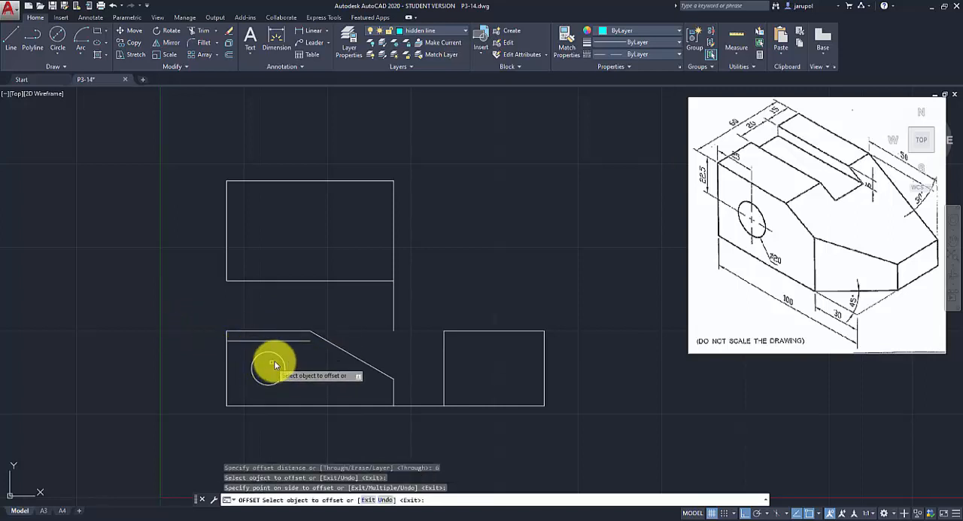
key("Escape")
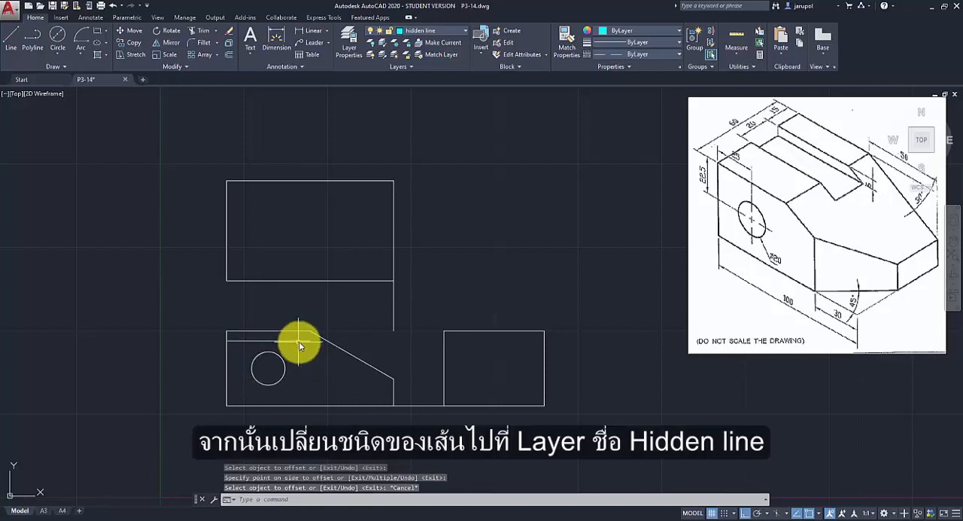
Move the offset line below the front view's top edge to the hidden line layer.
left_click(299, 341)
left_click(464, 32)
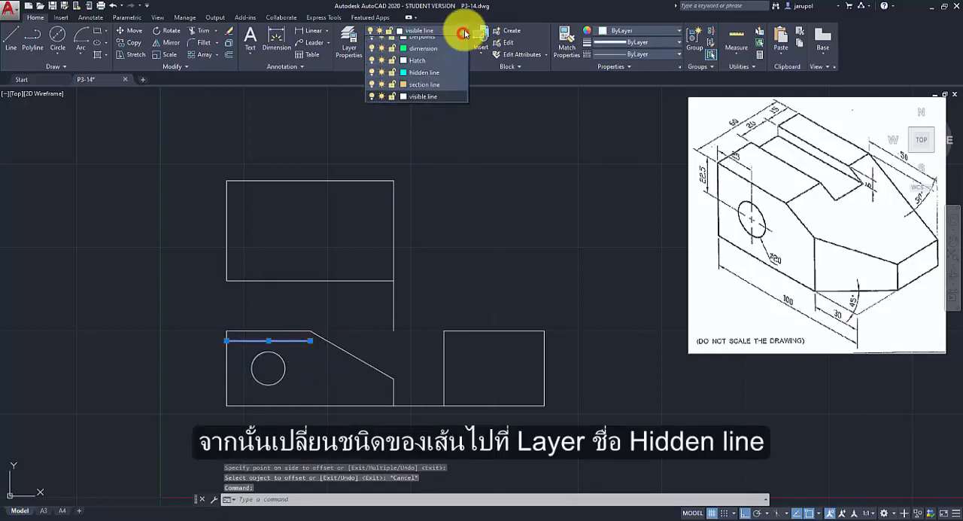
left_click(433, 114)
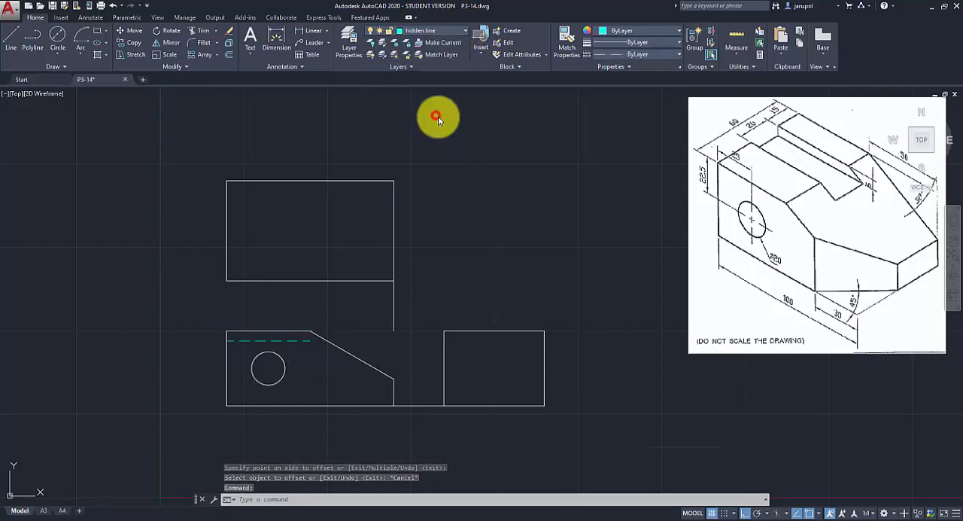
Extend the front view's dashed slot line to meet the sloped edge.
left_click(217, 32)
left_click(215, 60)
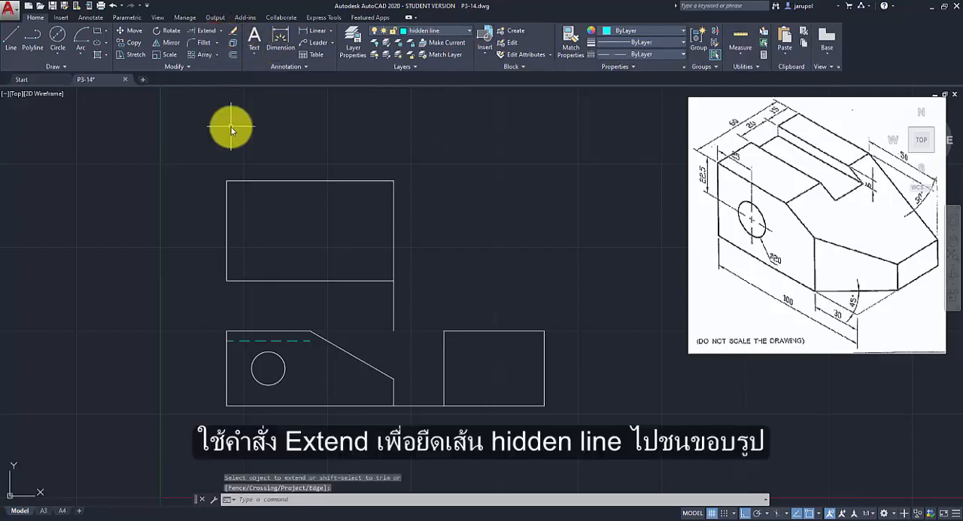
left_click(223, 34)
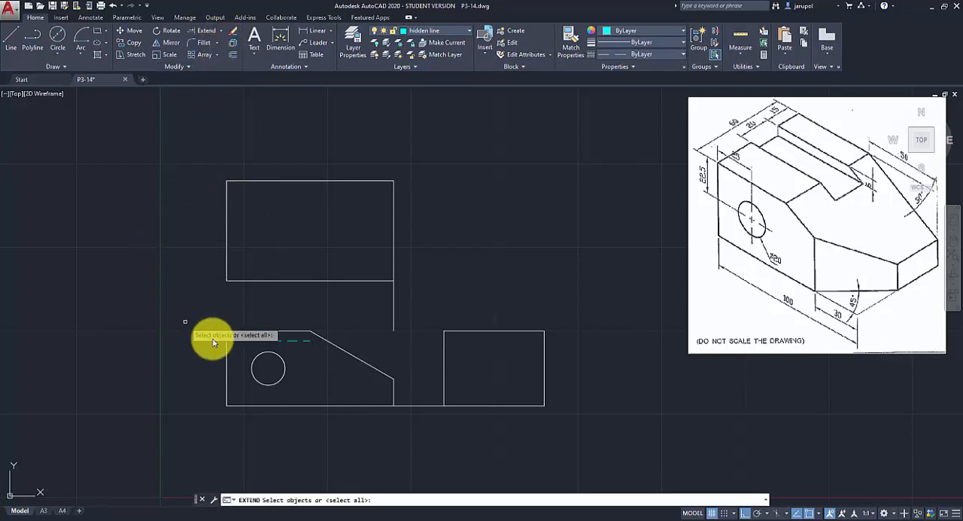
left_click(295, 343)
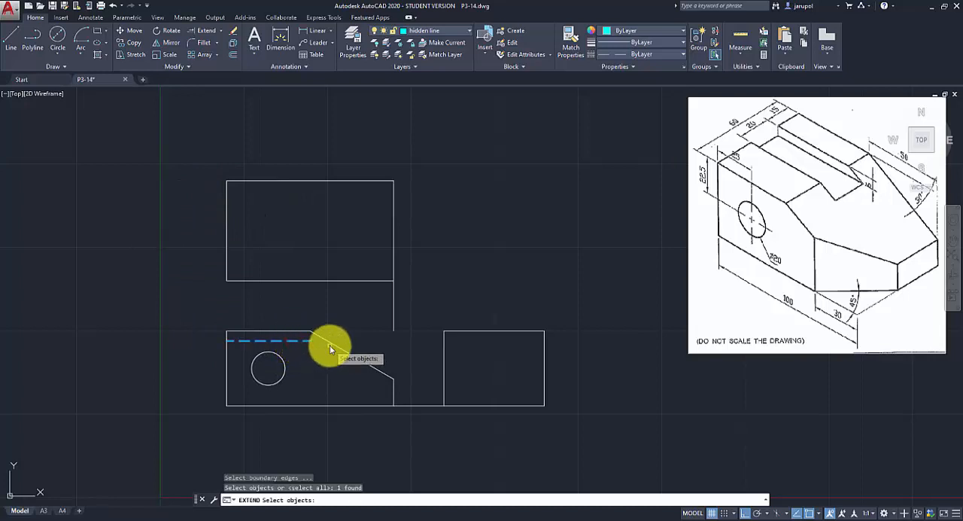
left_click(333, 345)
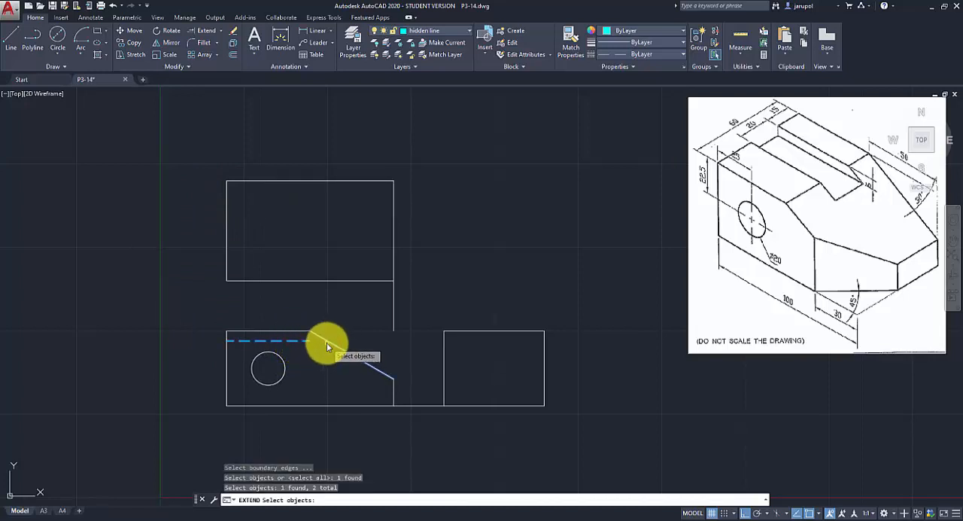
key("Return")
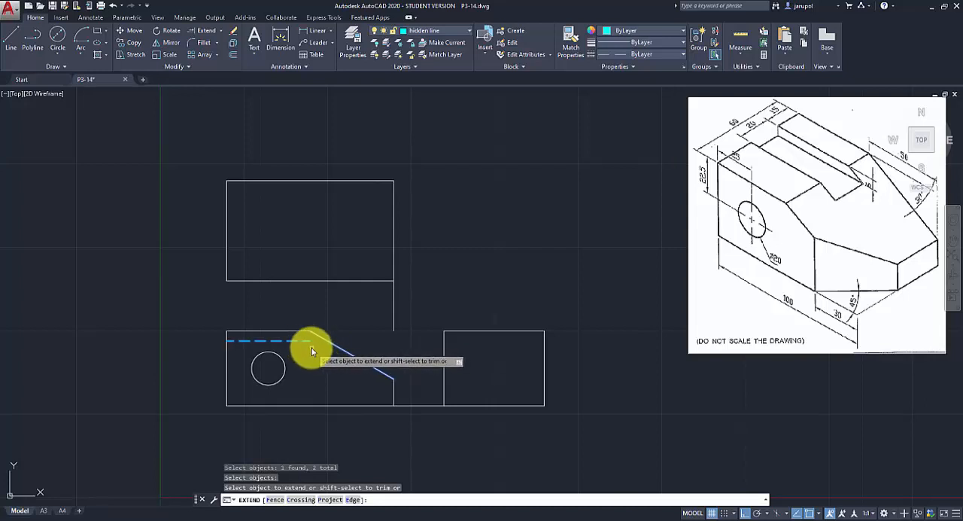
left_click(306, 341)
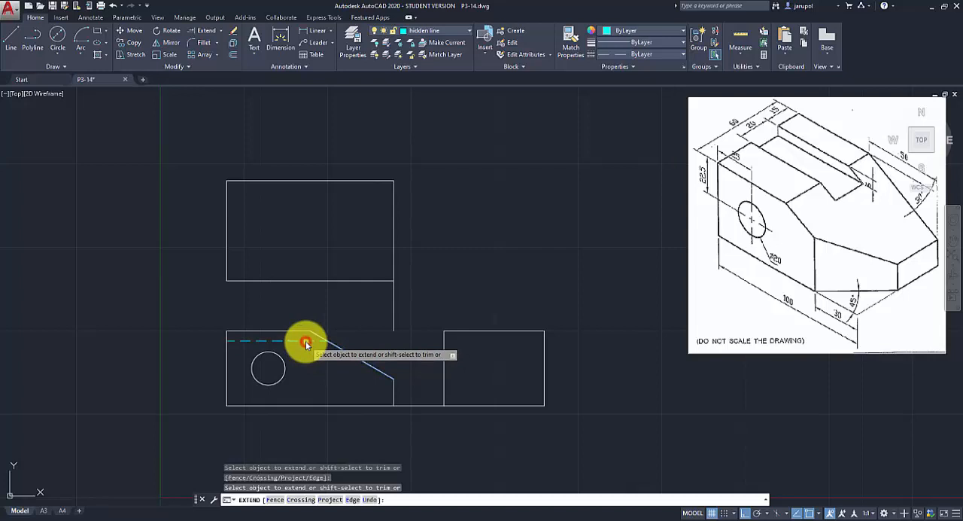
key("Escape")
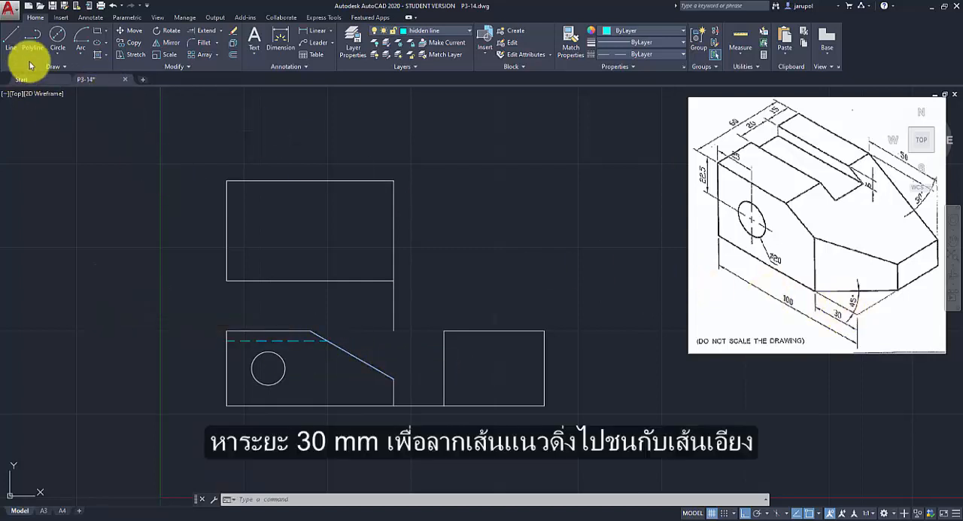
With Ortho off, draw a 30 mm radius construction arc centred on the front view's lower-right corner, crossing its bottom edge.
left_click(80, 52)
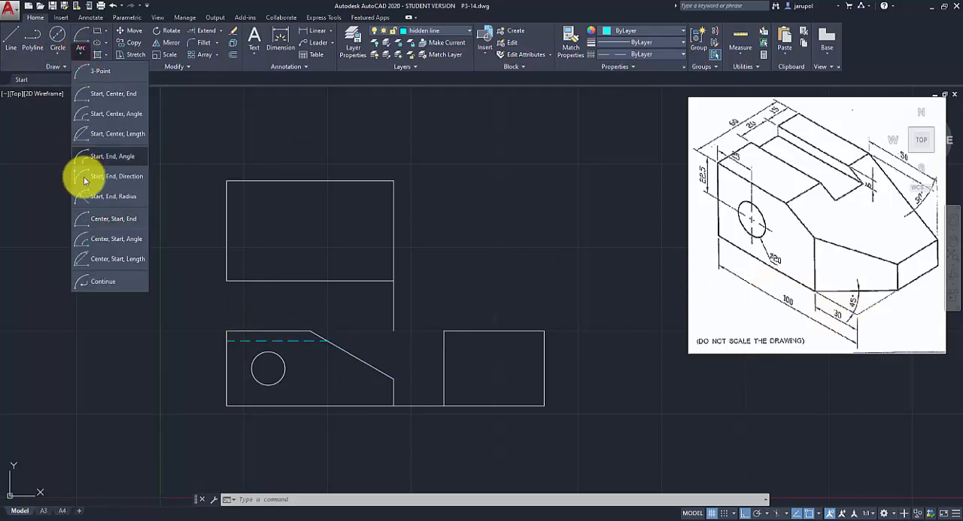
left_click(104, 219)
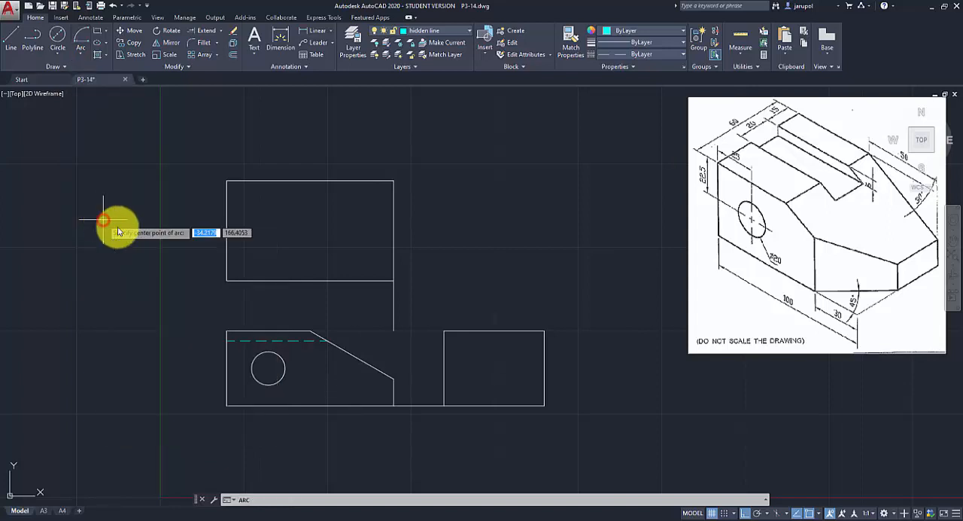
left_click(392, 406)
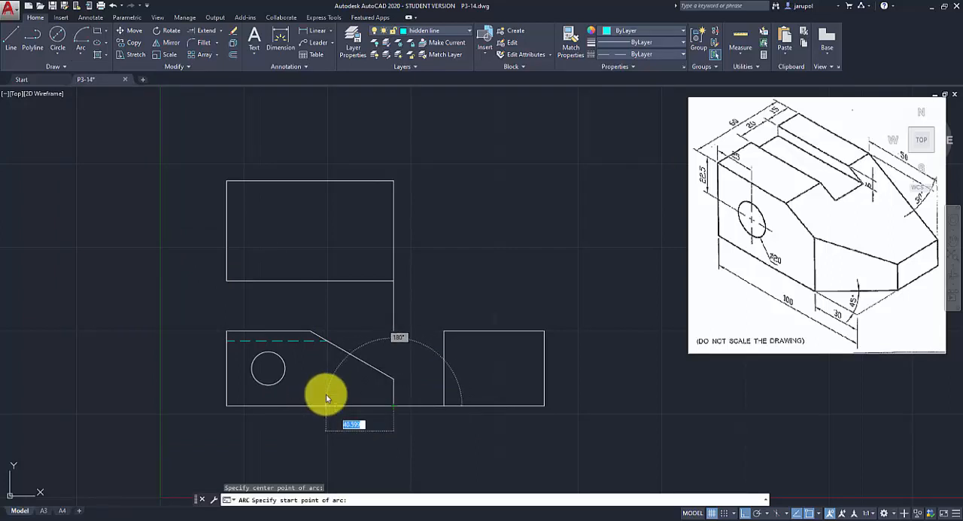
key("F8")
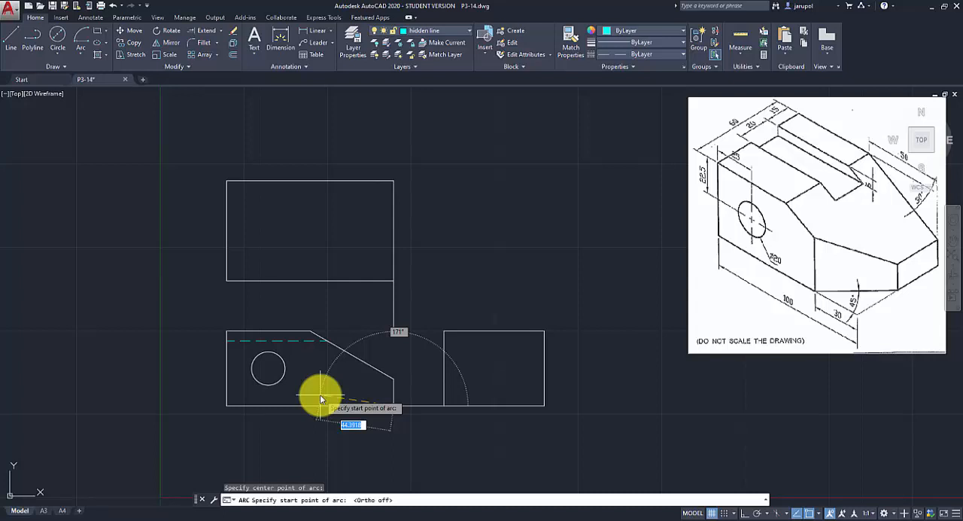
type("30")
key("Return")
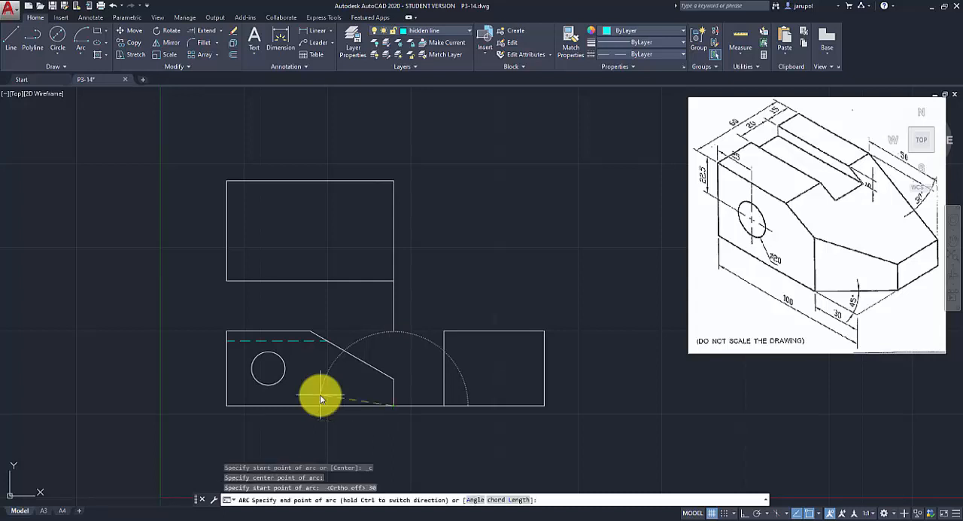
left_click(337, 429)
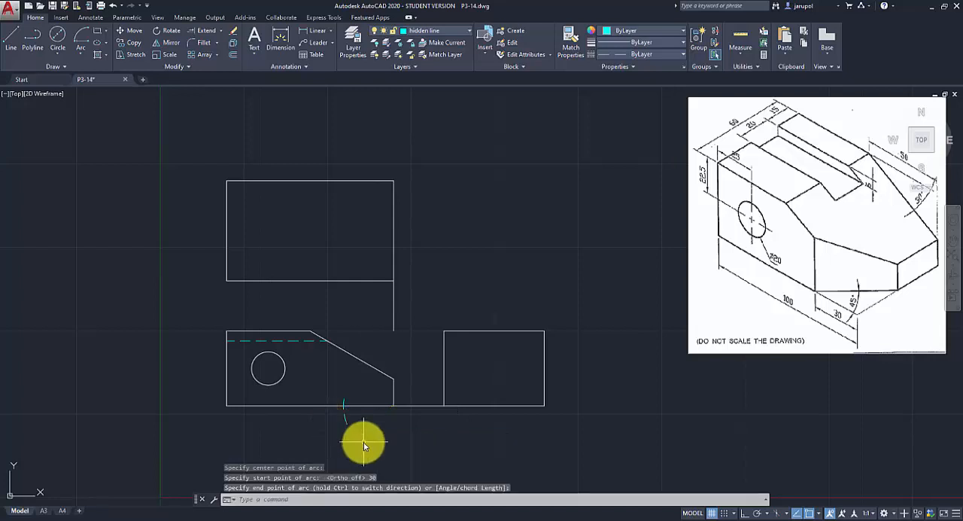
On the visible line layer, draw a vertical line from the 30 mm arc's crossing on the bottom edge up past the sloped edge.
left_click(468, 30)
left_click(428, 139)
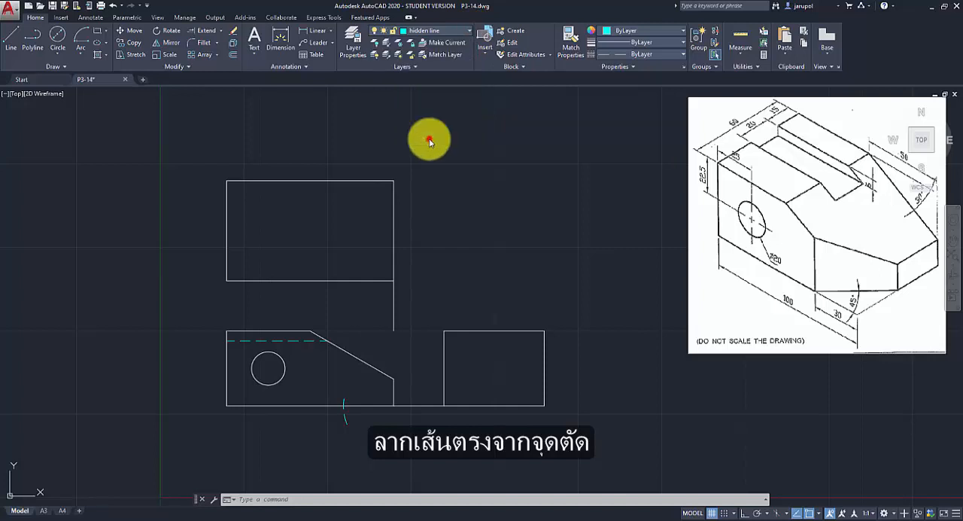
left_click(11, 36)
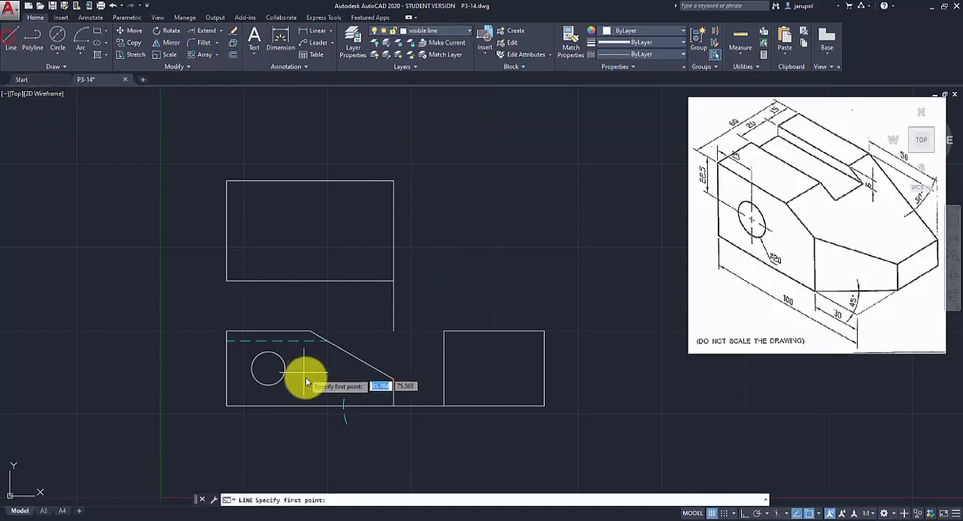
left_click(344, 407)
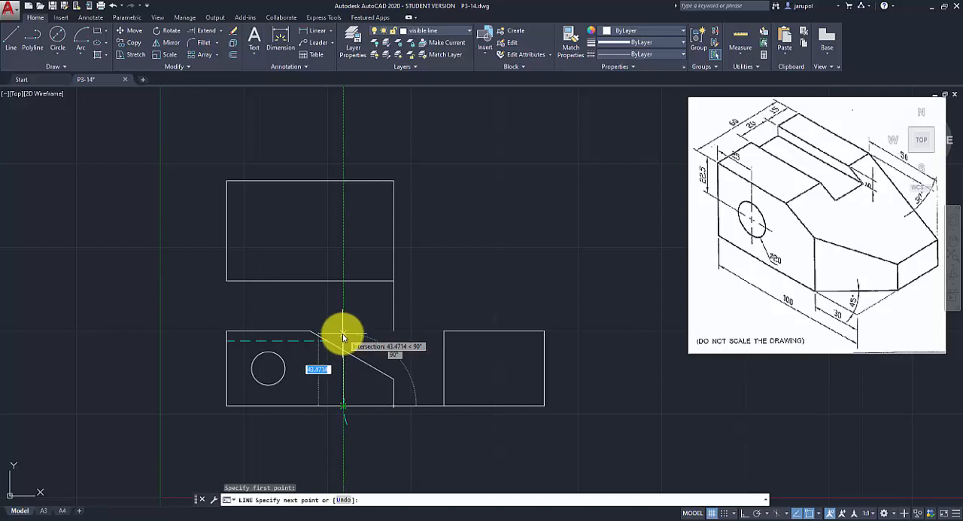
left_click(343, 335)
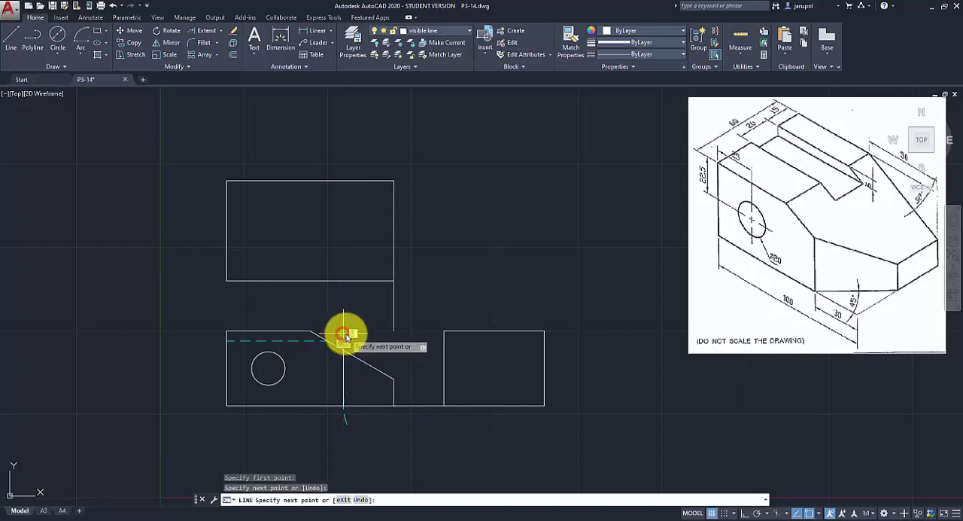
Trim the vertical line's excess above the sloped edge and delete the 30 mm construction arc.
left_click(200, 30)
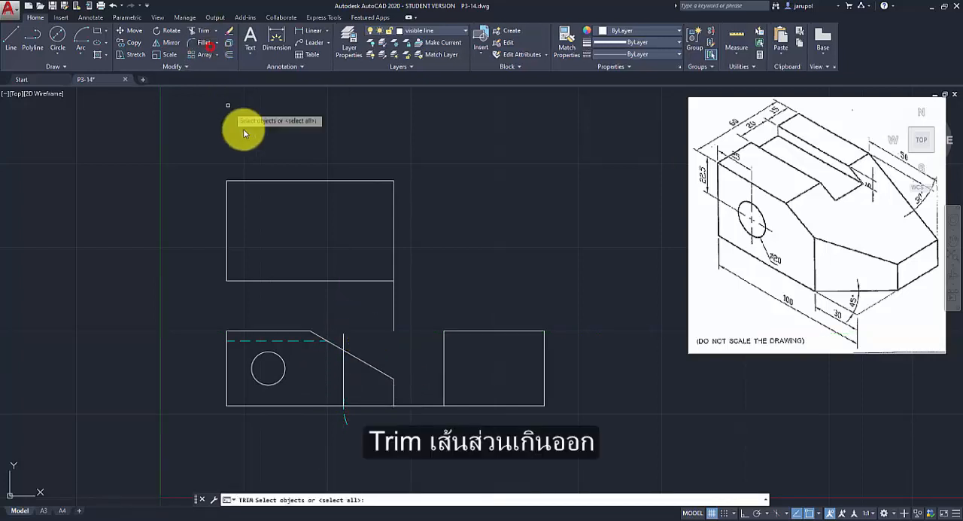
key("Return")
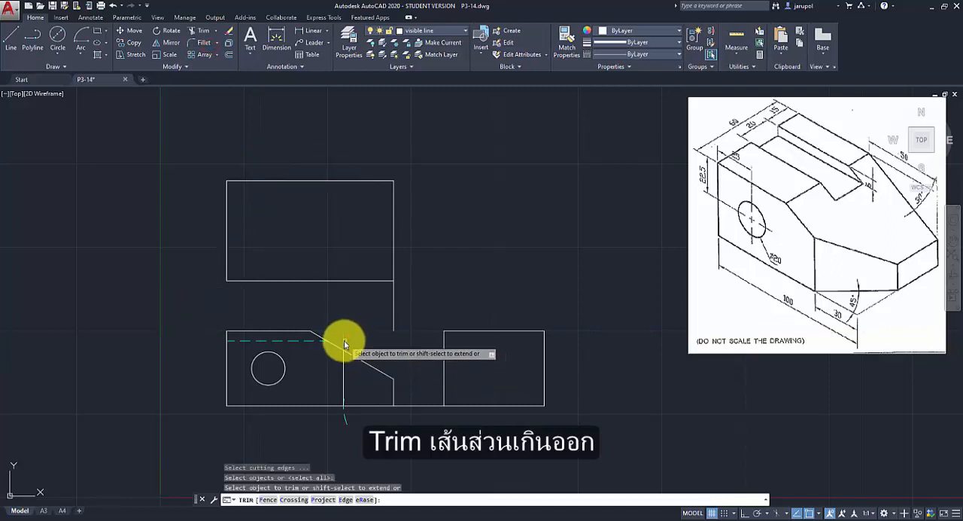
left_click(344, 339)
key("Return")
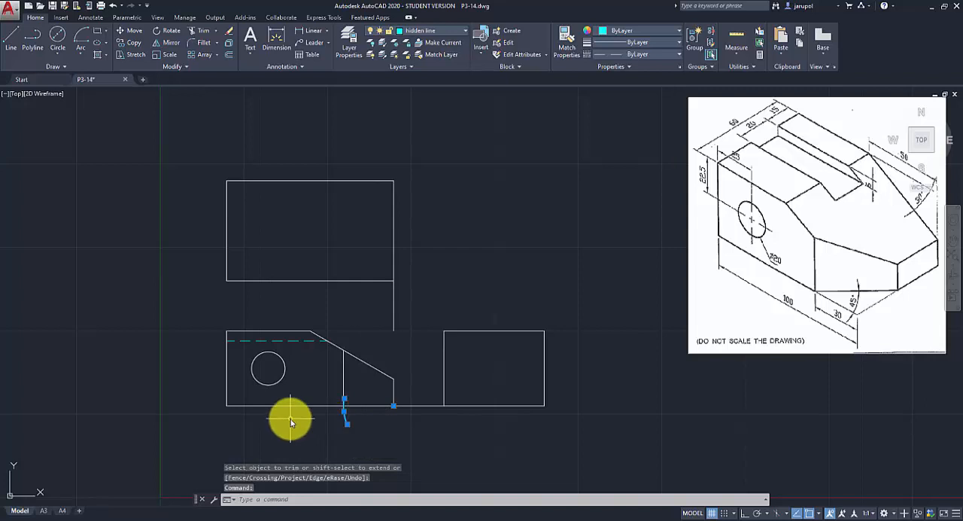
key("Delete")
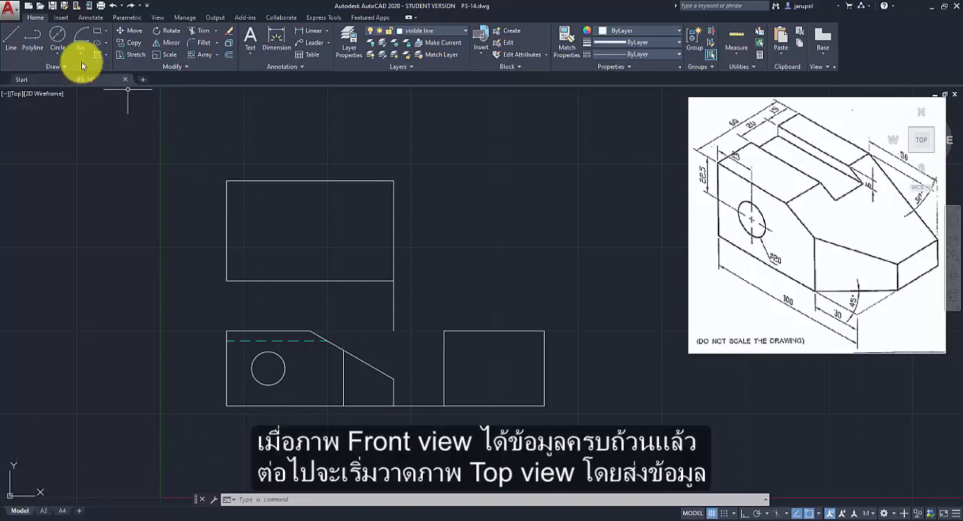
With Ortho on, draw a vertical line from the upper corner of the front view's sloped edge to the top view's upper edge.
left_click(10, 37)
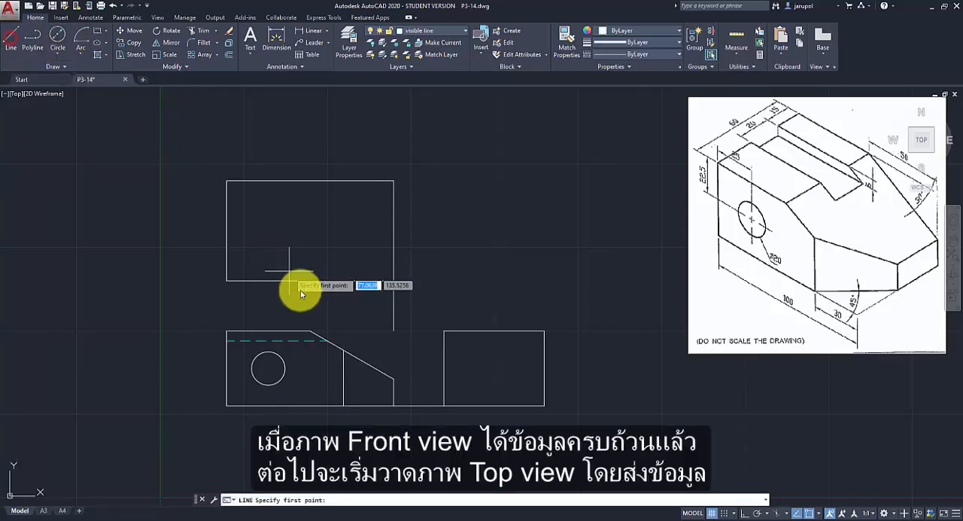
left_click(311, 331)
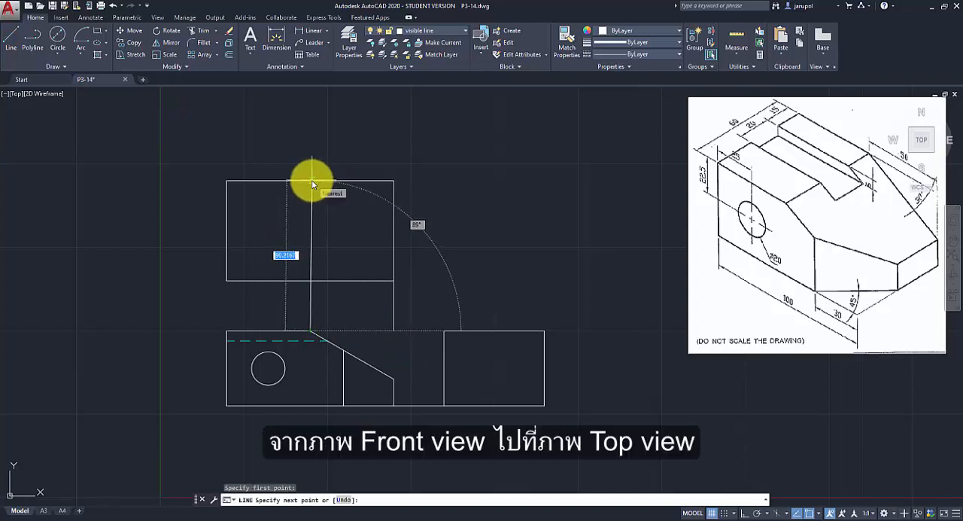
key("F8")
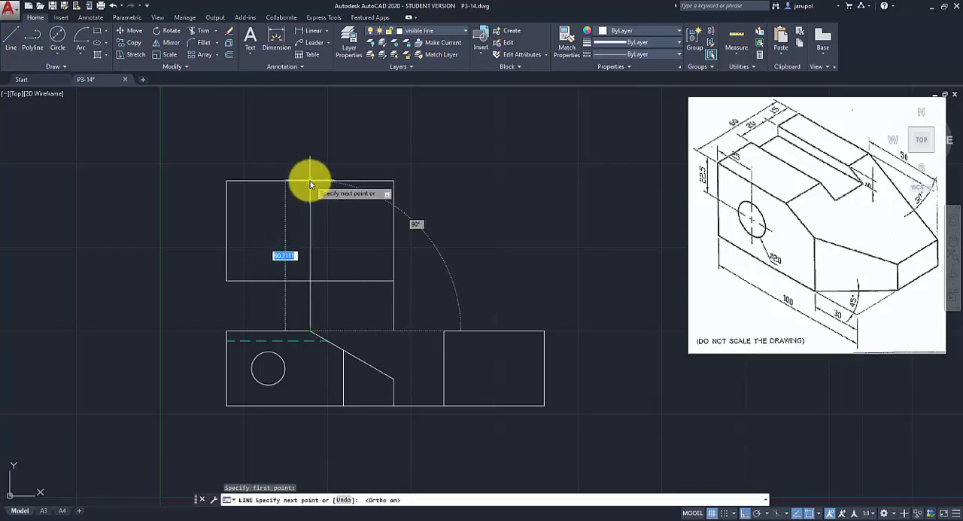
left_click(310, 181)
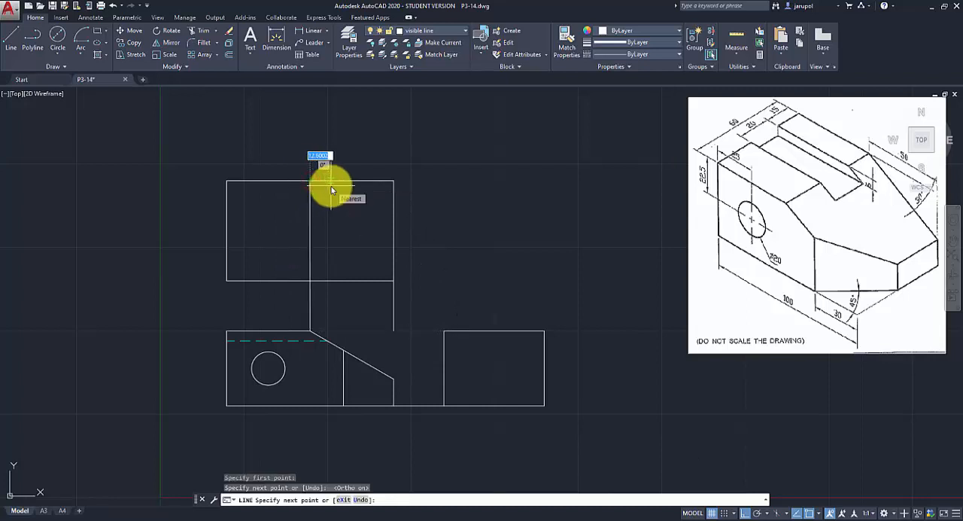
key("Return")
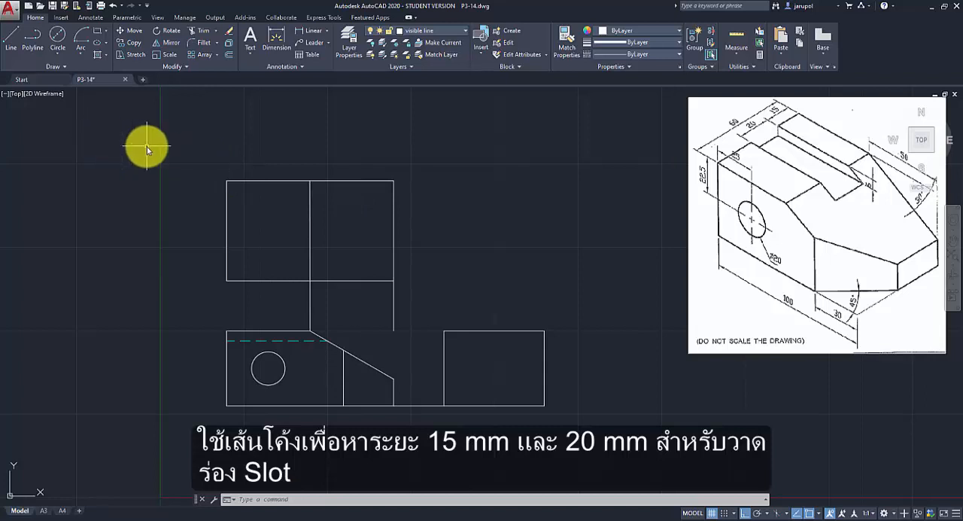
With Ortho off, draw a 15 mm radius construction arc centred on the top view's upper-left corner, crossing its left edge.
left_click(82, 55)
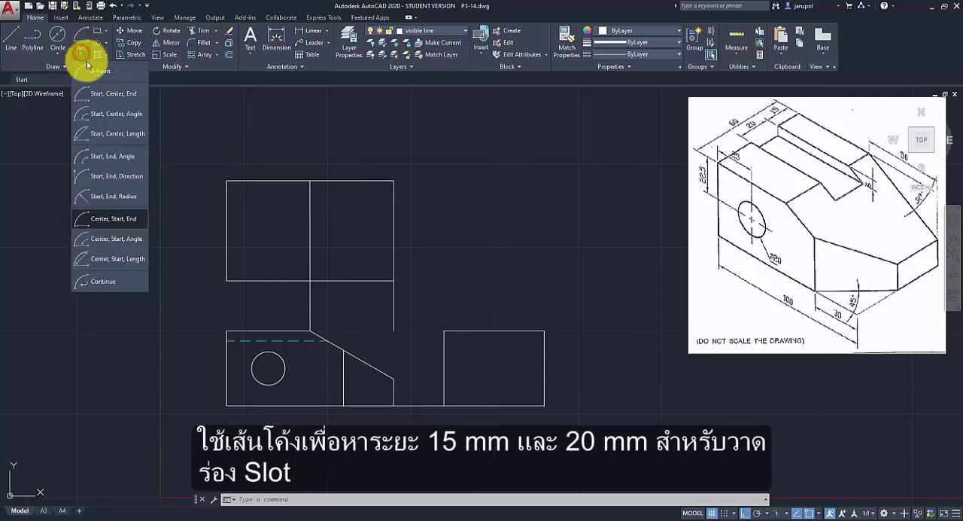
left_click(108, 221)
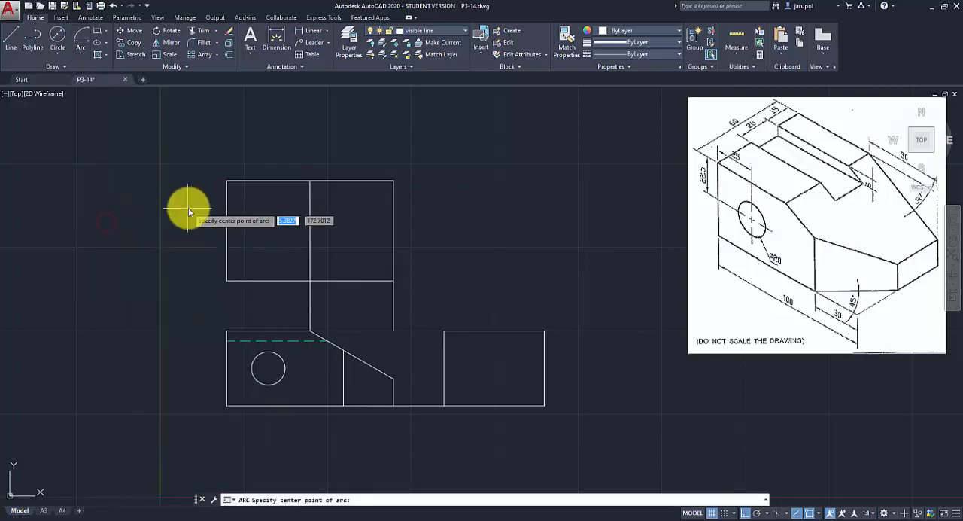
left_click(227, 181)
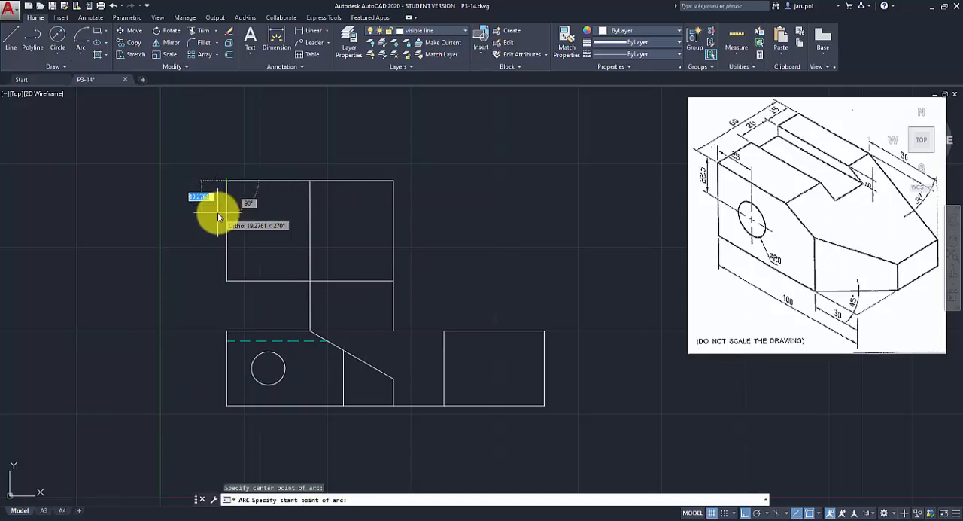
key("F8")
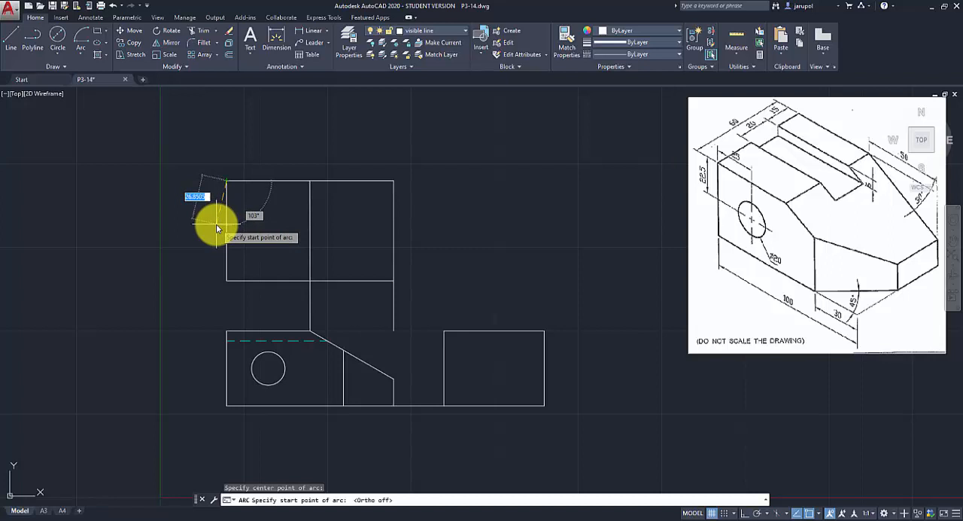
type("15")
key("Return")
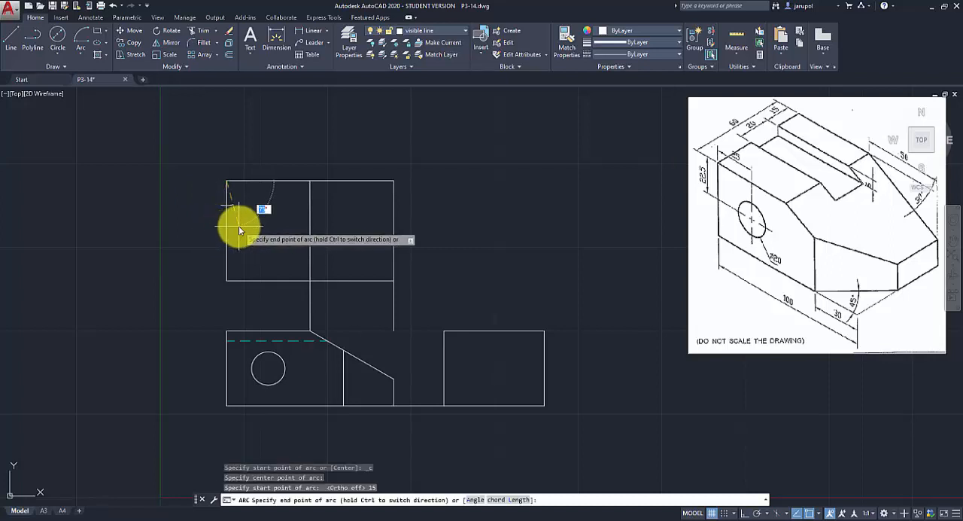
left_click(238, 226)
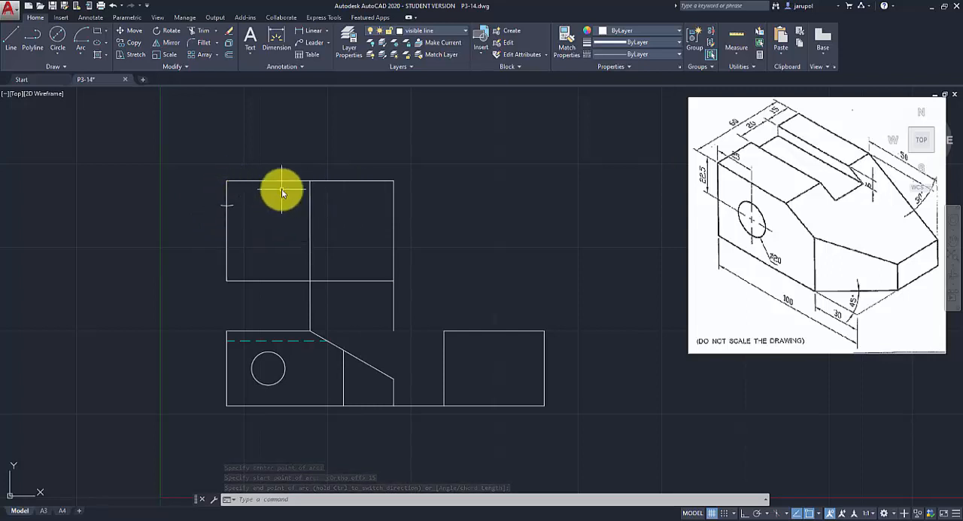
Draw a 20 mm radius construction arc centred on the 15 mm arc's crossing, cutting the top view's left edge below it.
left_click(83, 53)
left_click(113, 230)
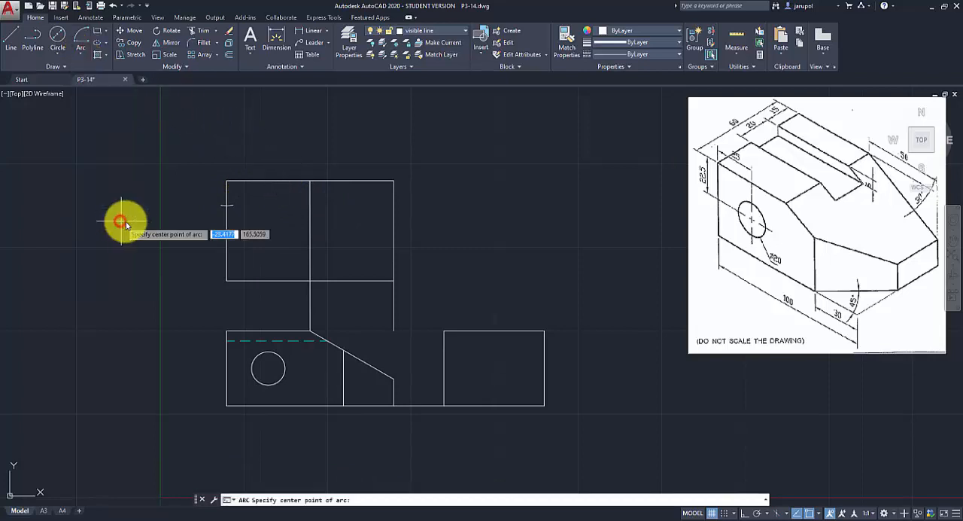
left_click(227, 206)
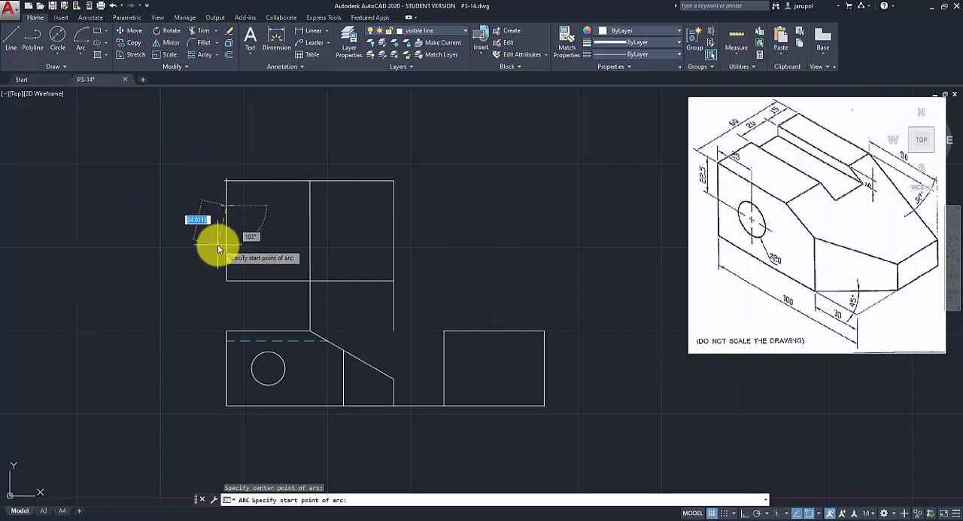
type("20")
key("Return")
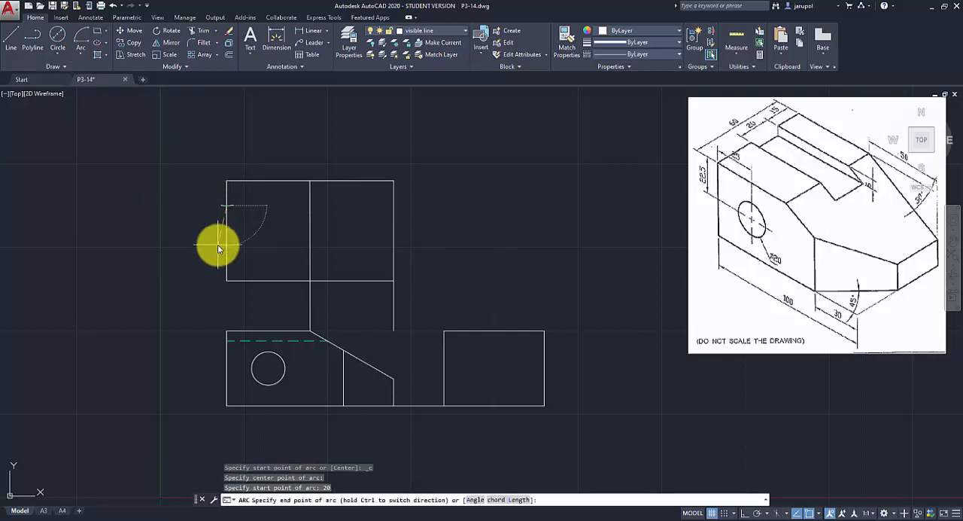
left_click(239, 253)
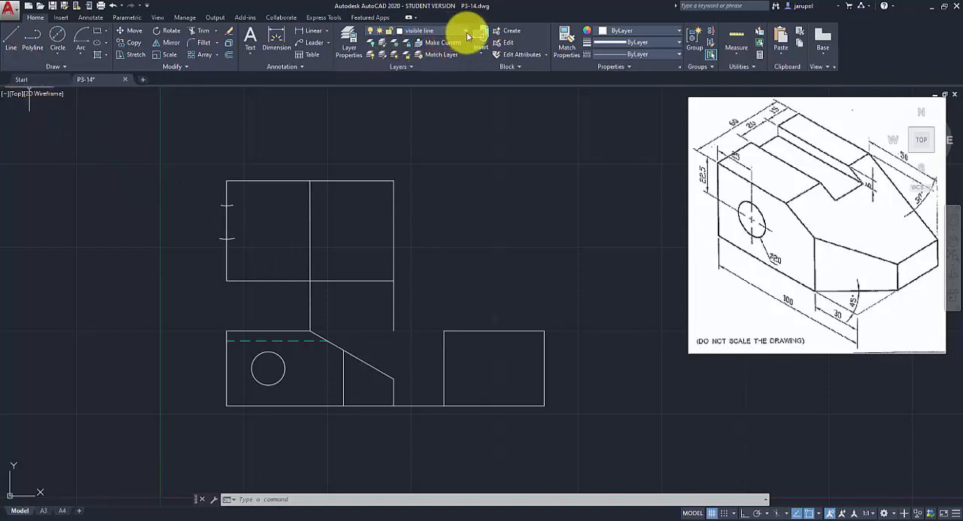
With Ortho on, draw two horizontal slot lines from the arcs' crossings on the top view's left edge past the vertical line.
left_click(11, 37)
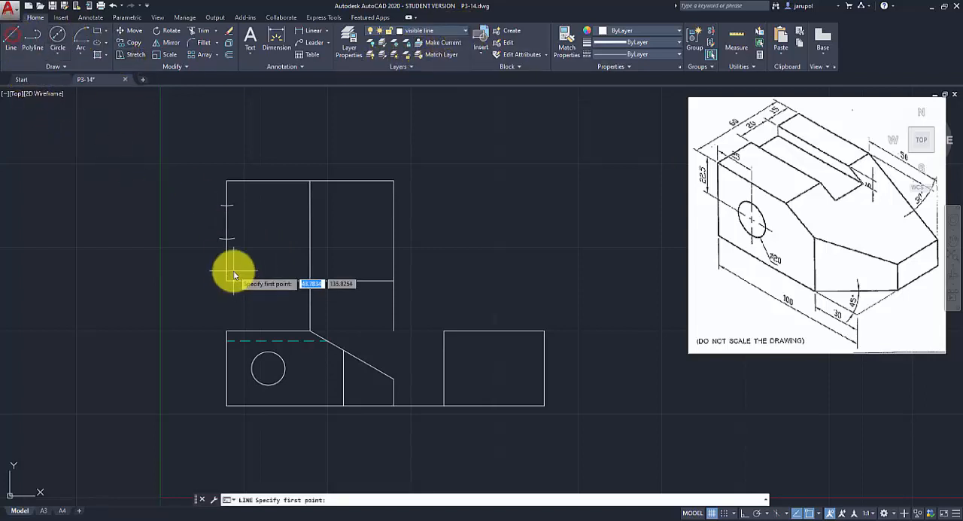
key("F8")
left_click(340, 204)
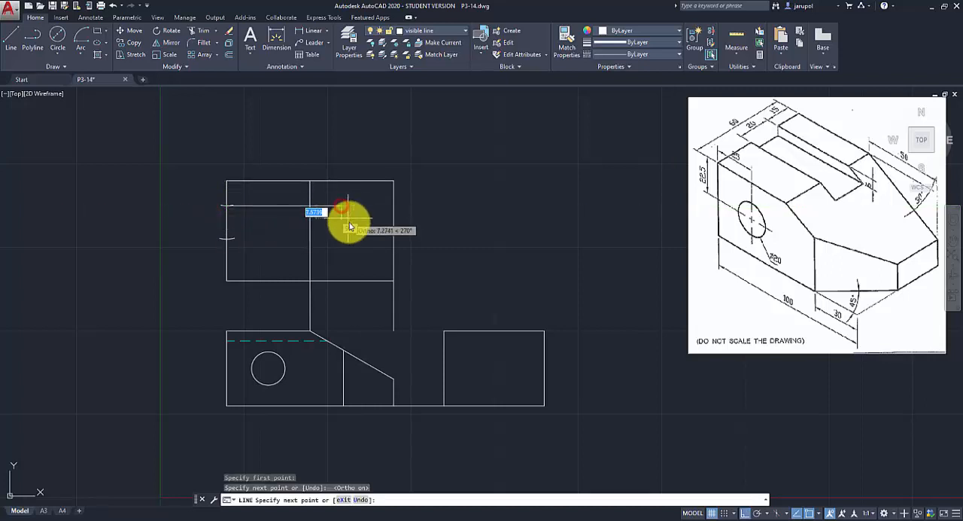
key("Return")
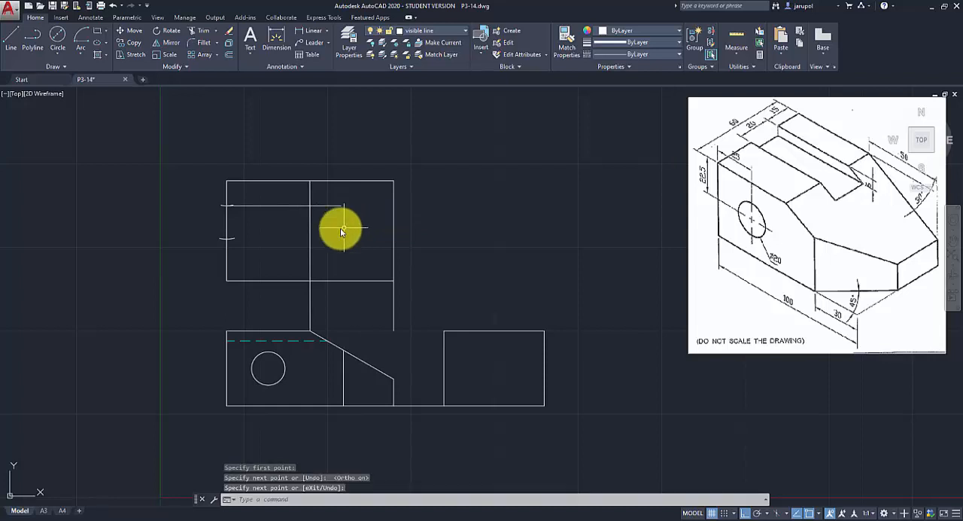
key("Return")
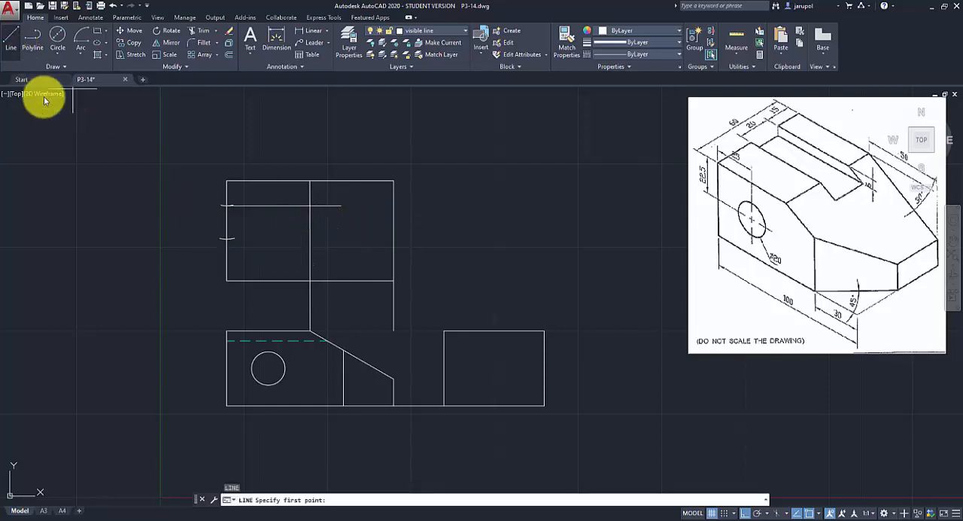
left_click(229, 240)
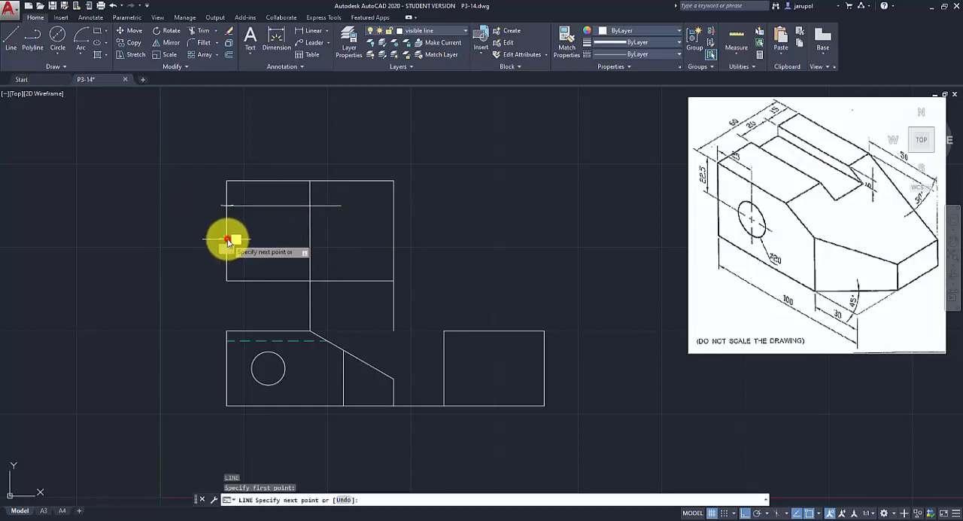
left_click(344, 240)
key("Return")
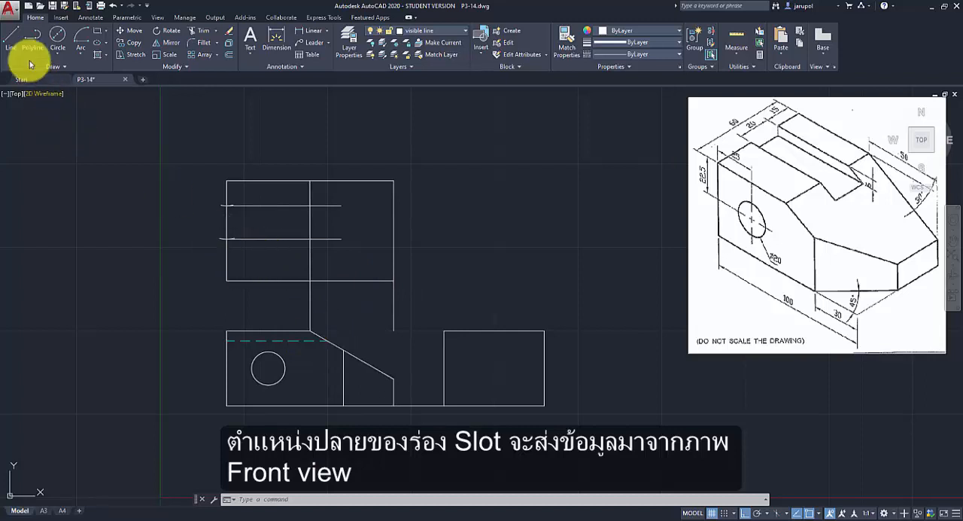
Draw a vertical line from the dashed slot line's end on the front view's sloped edge up to the top view's upper slot line.
left_click(11, 37)
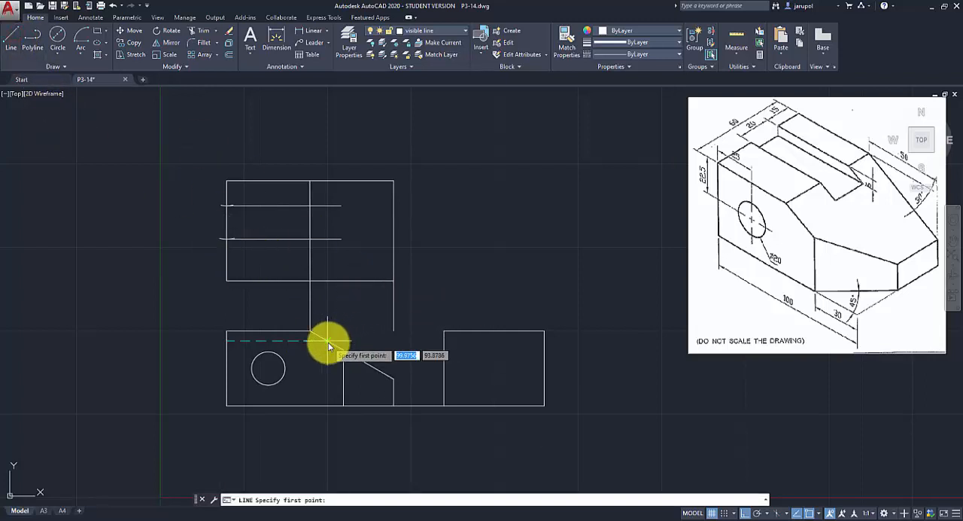
left_click(328, 341)
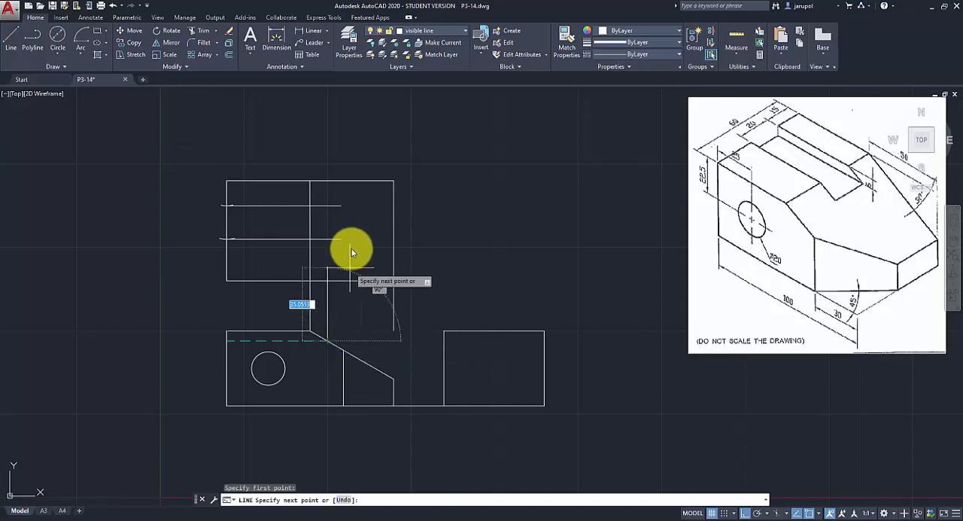
left_click(326, 205)
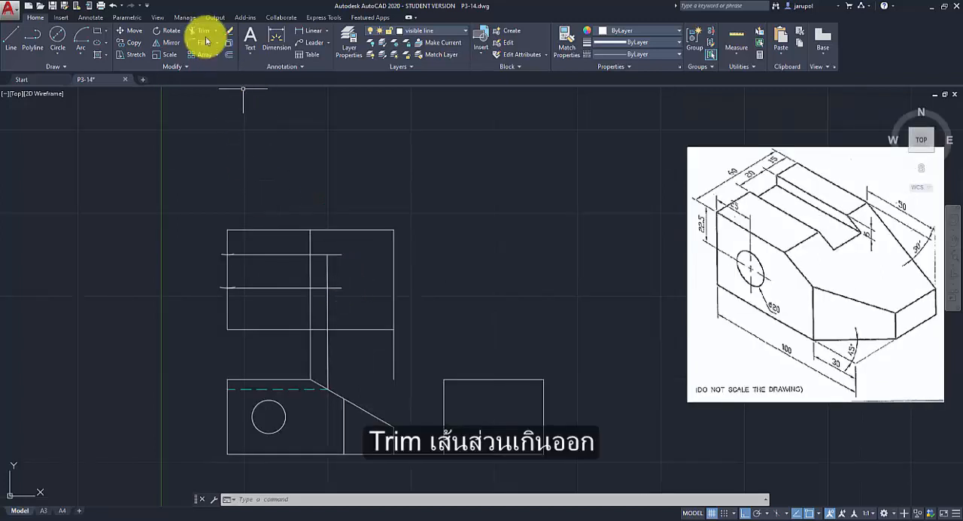
Trim the slot lines beyond the slot's end and the vertical line segments inside and below the slot in the top view.
left_click(199, 34)
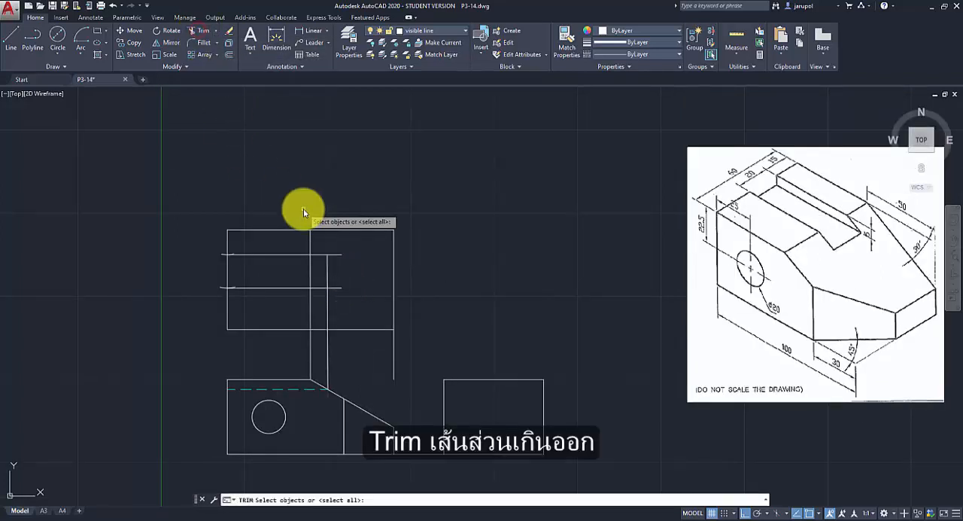
key("Return")
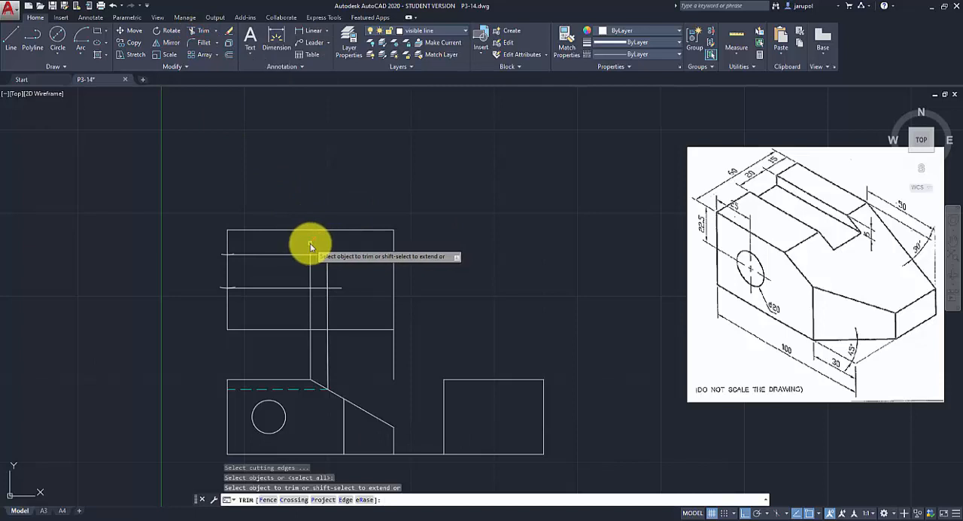
left_click(333, 256)
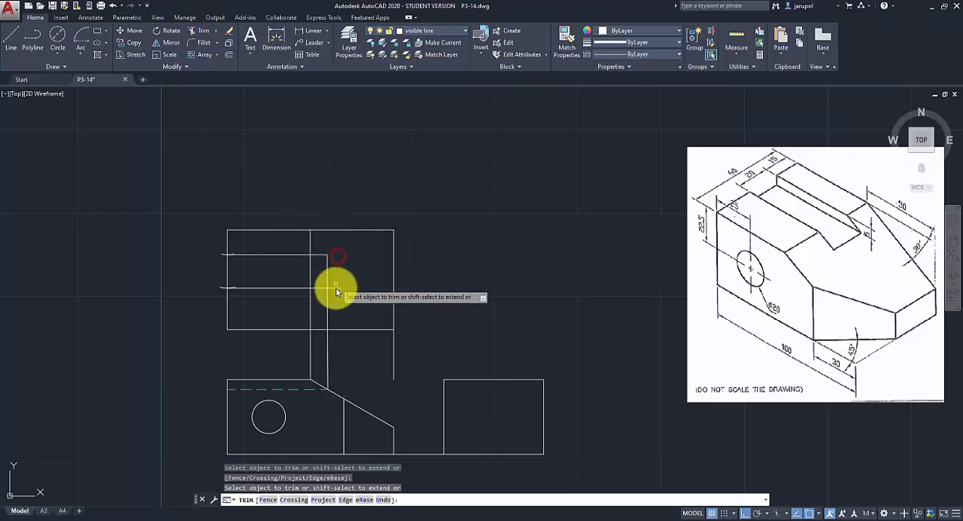
left_click(335, 288)
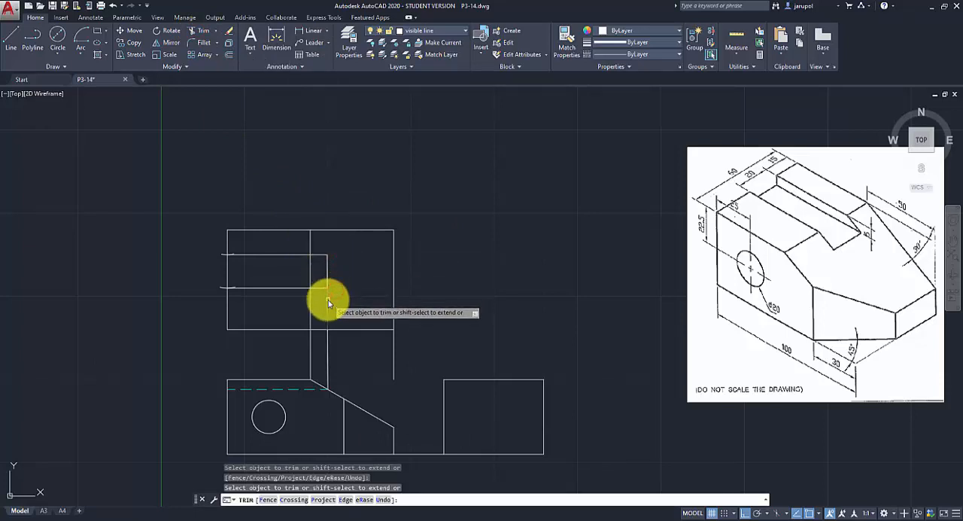
left_click(309, 265)
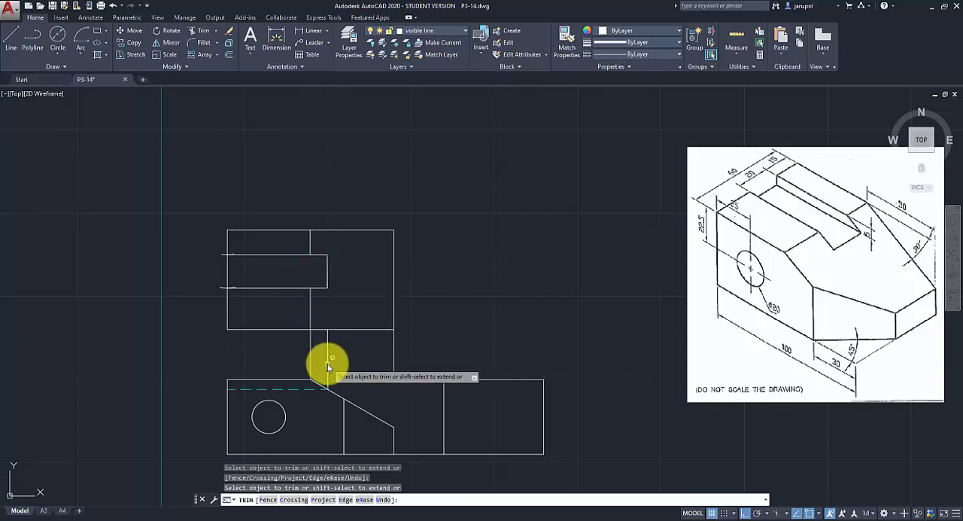
key("Return")
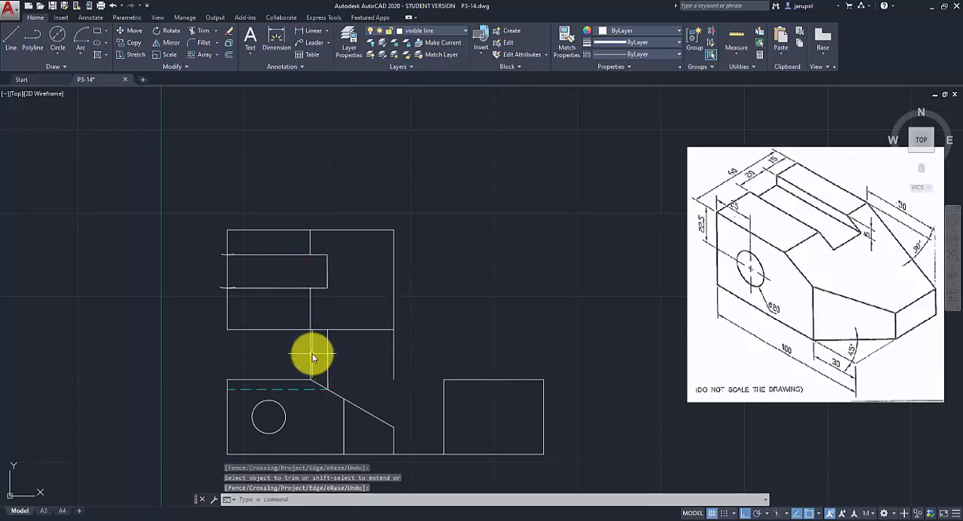
Trim away the sloped edge corner's projection line between the front and top views.
key("Return")
key("Return")
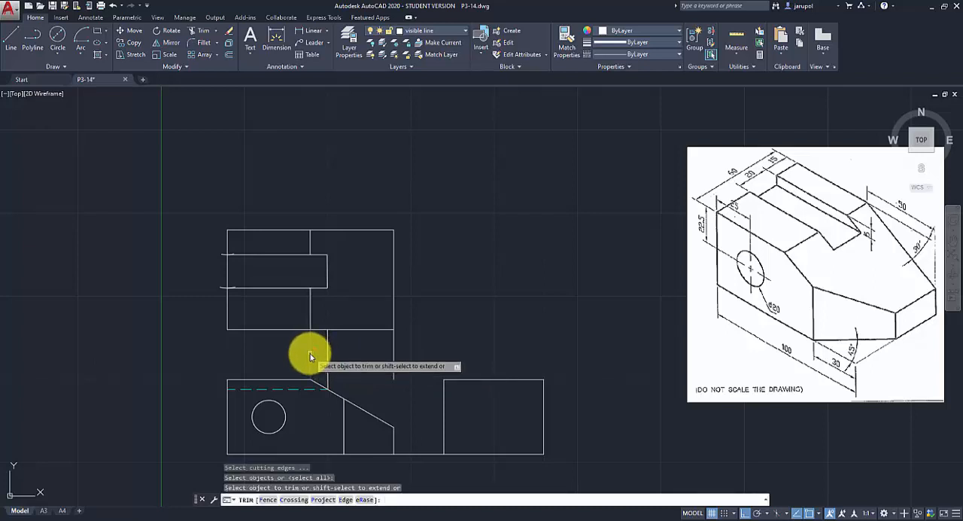
left_click(310, 362)
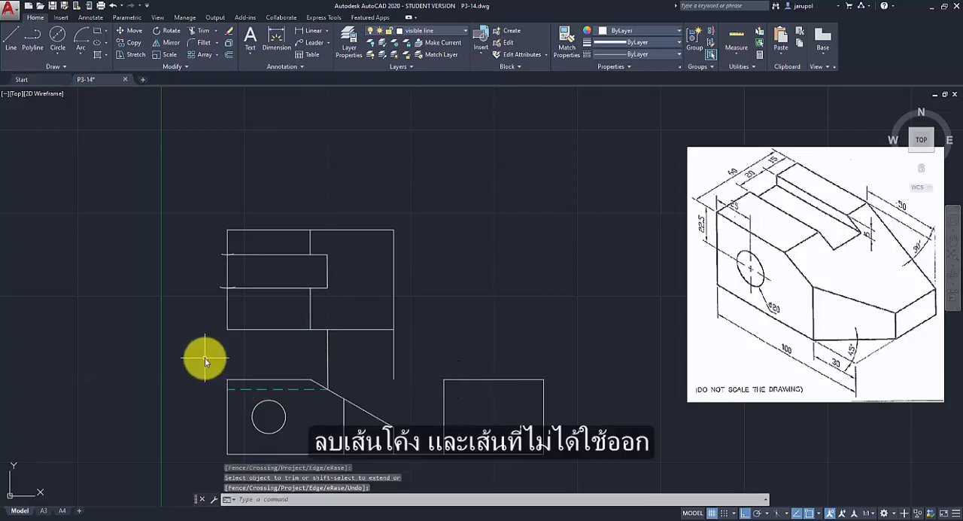
key("Return")
Delete the 15 mm and 20 mm construction arcs on the top view's left edge.
left_click(222, 288)
left_click(221, 256)
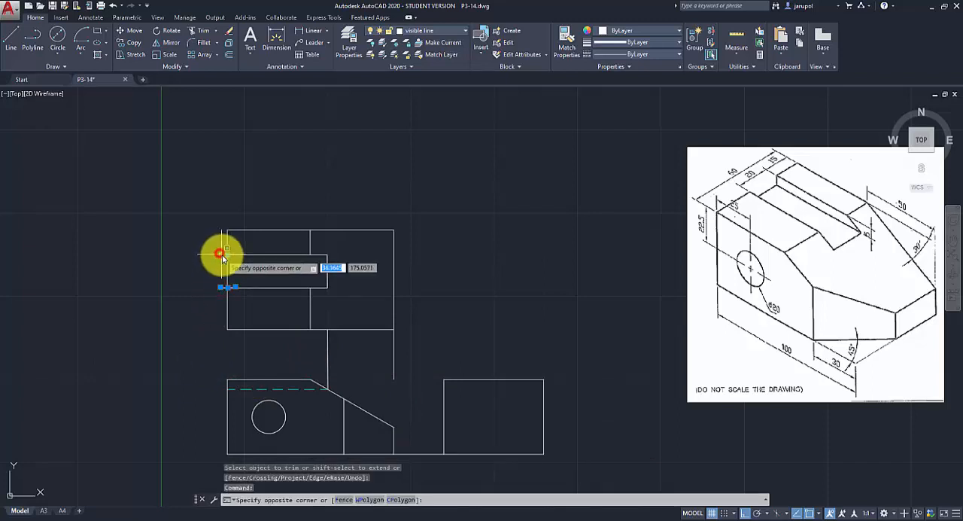
left_click(222, 256)
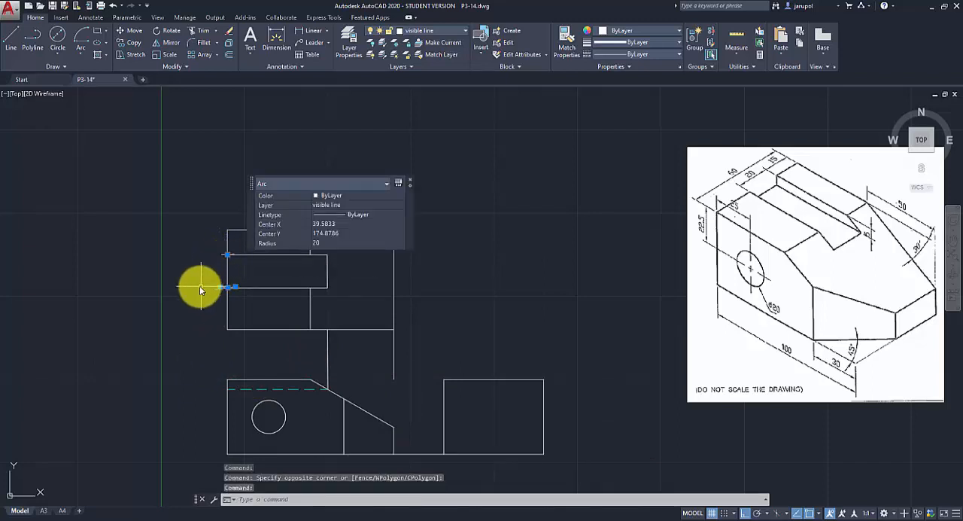
key("Delete")
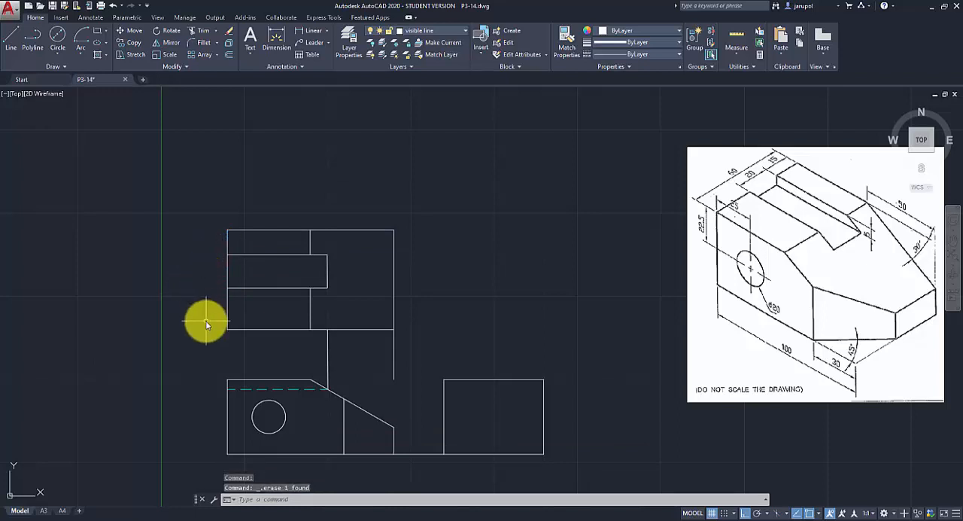
Delete the two leftover vertical projection lines between the front and top views.
left_click(327, 351)
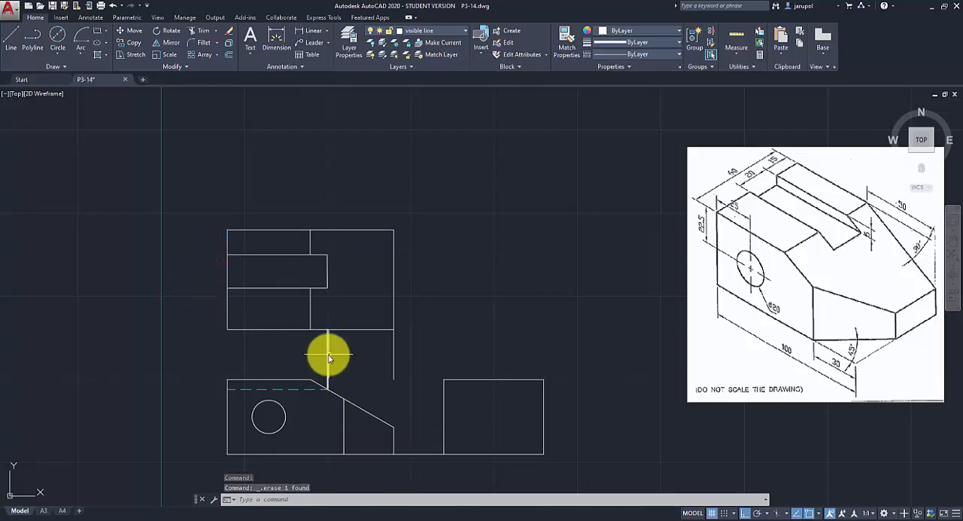
left_click(397, 355)
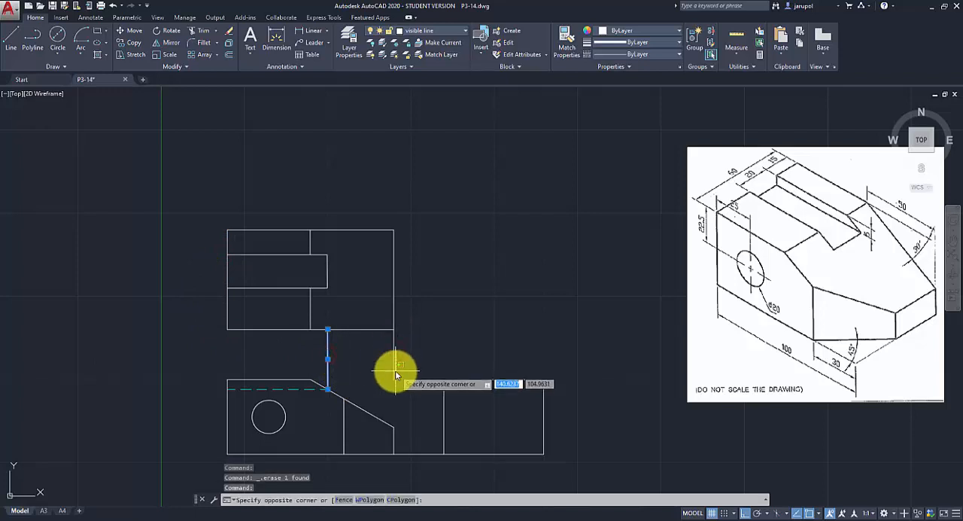
key("Delete")
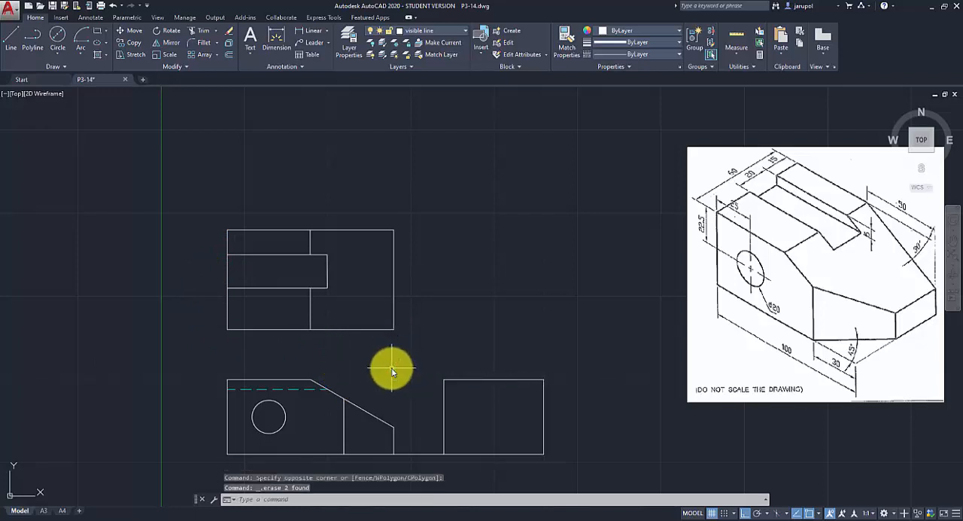
On the hidden line layer, draw a vertical line from the hole's left quadrant in the front view up to the top view's upper edge.
left_click(462, 30)
left_click(433, 114)
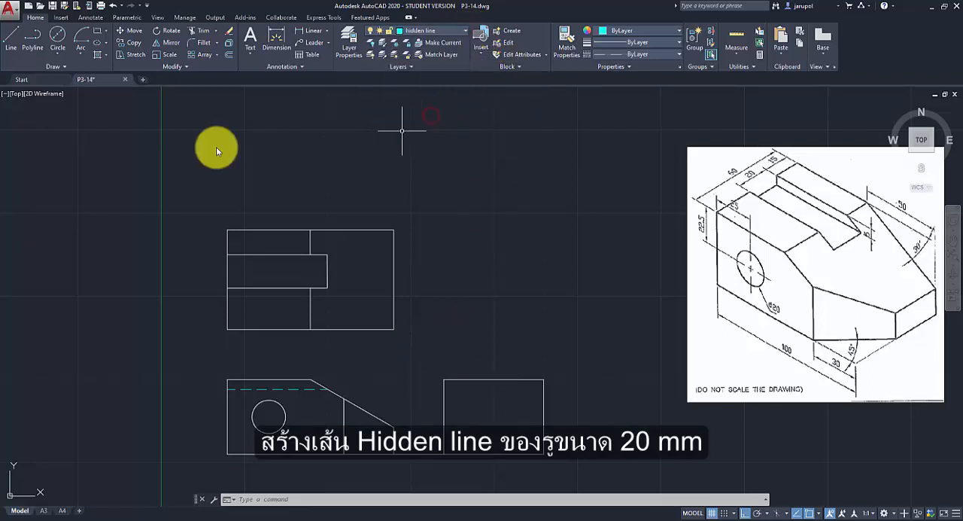
left_click(10, 47)
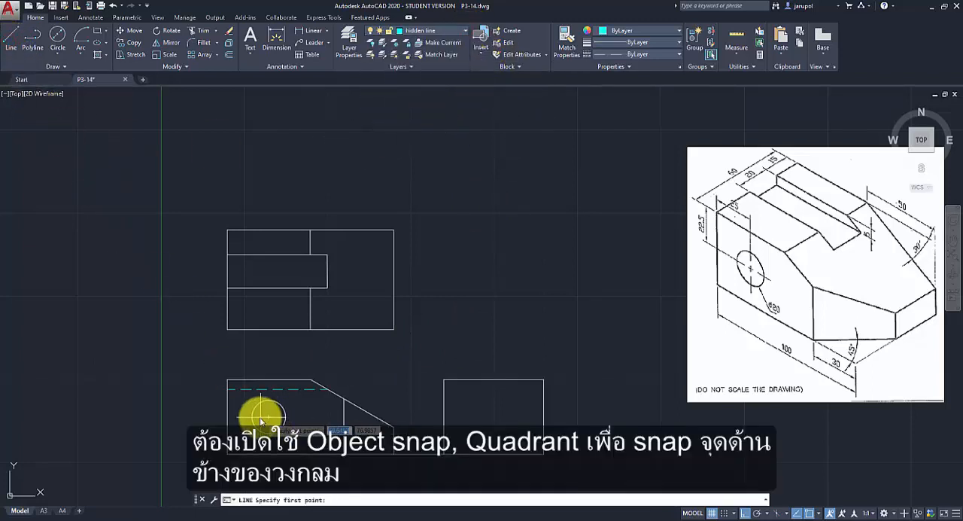
left_click(817, 513)
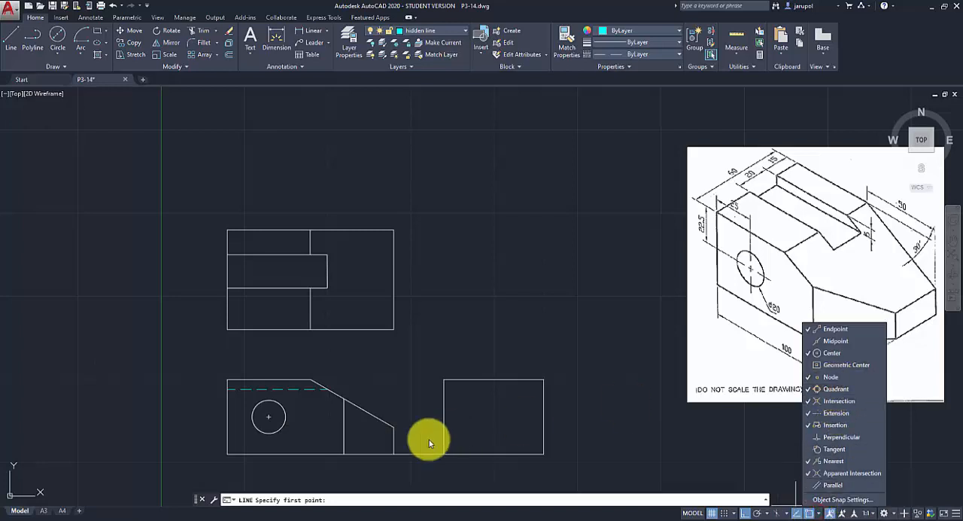
left_click(238, 416)
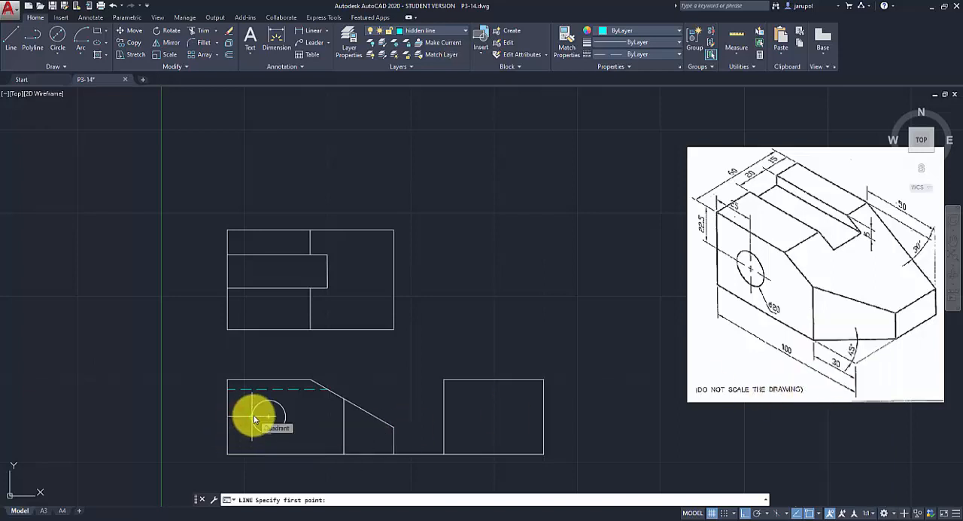
left_click(254, 418)
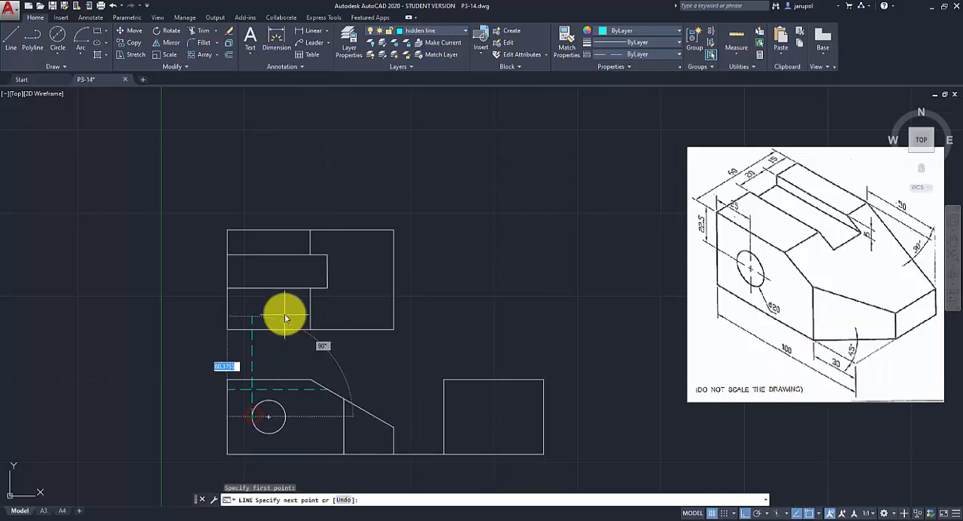
left_click(252, 233)
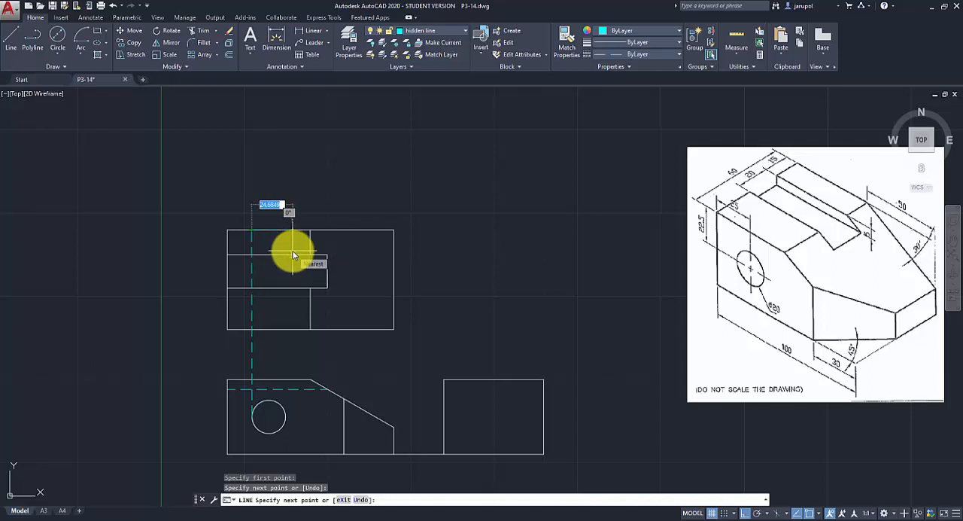
key("Return")
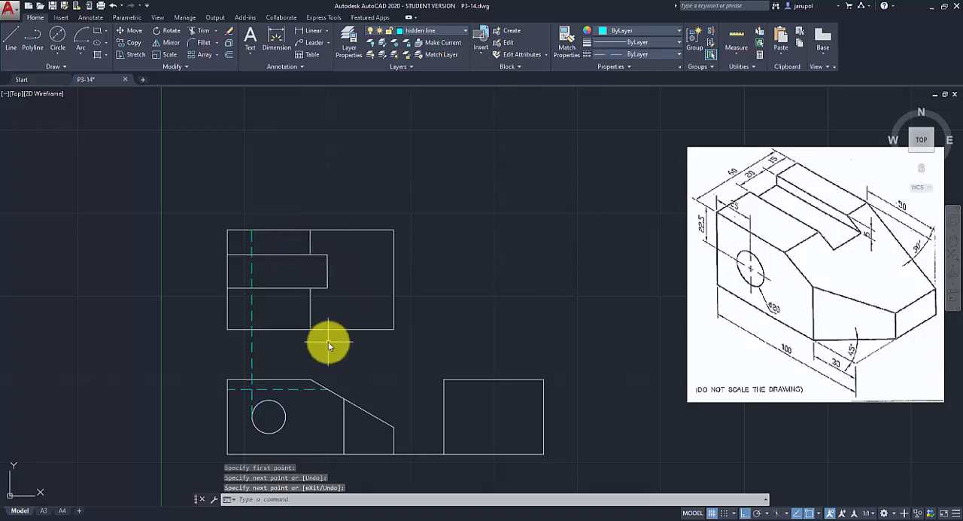
Draw a second vertical hidden line from the hole's right quadrant up to the top view's upper edge.
key("Return")
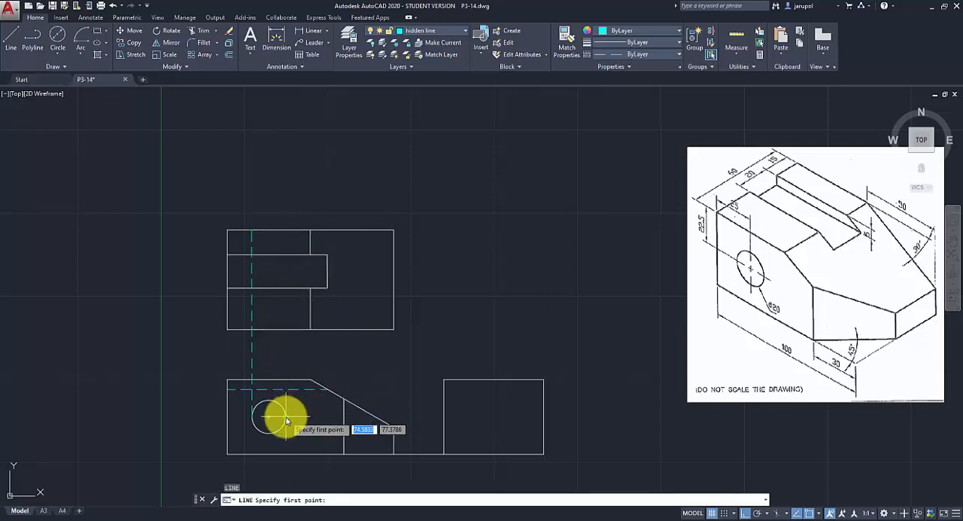
left_click(286, 416)
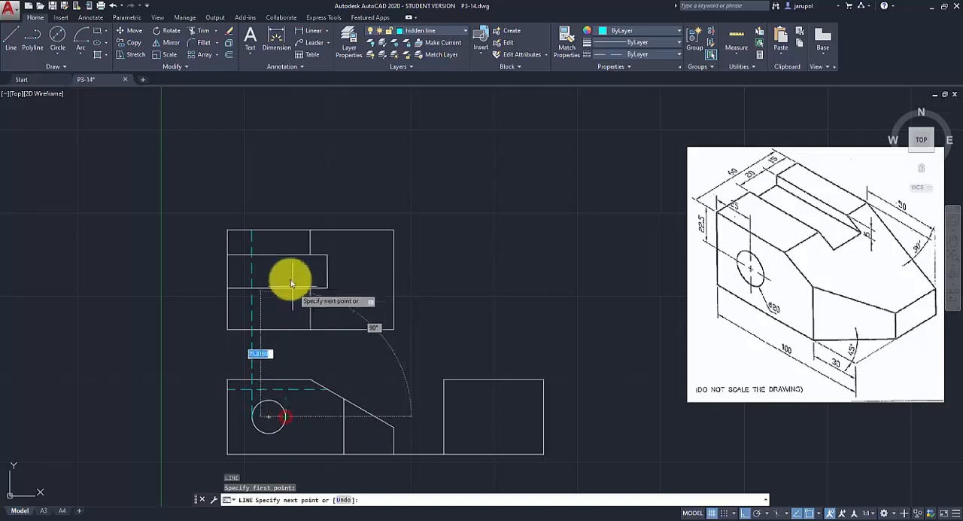
left_click(285, 229)
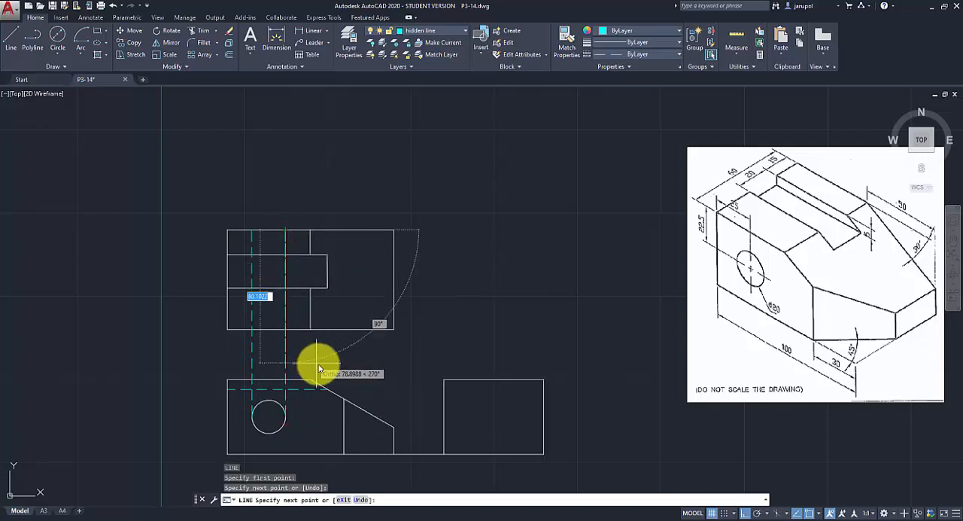
key("Return")
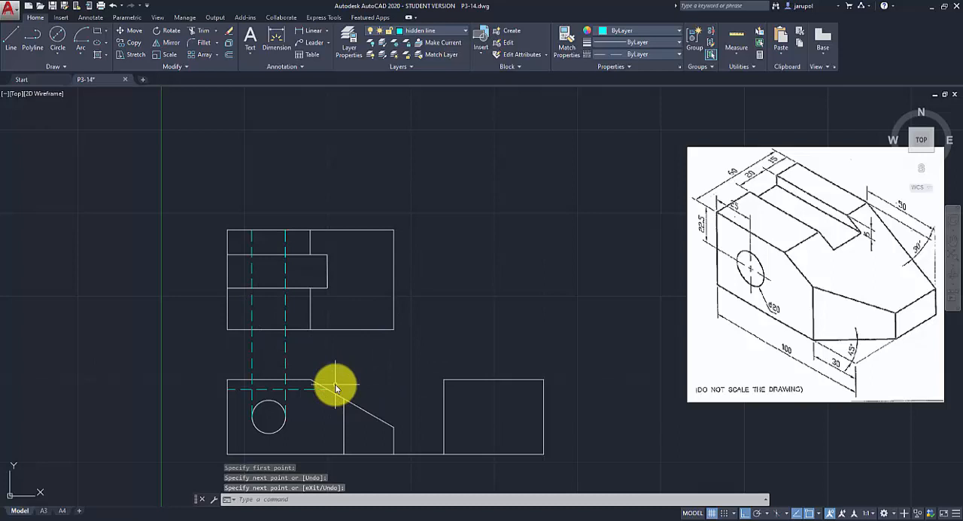
Trim the two hidden hole lines below the top view's lower edge.
left_click(203, 31)
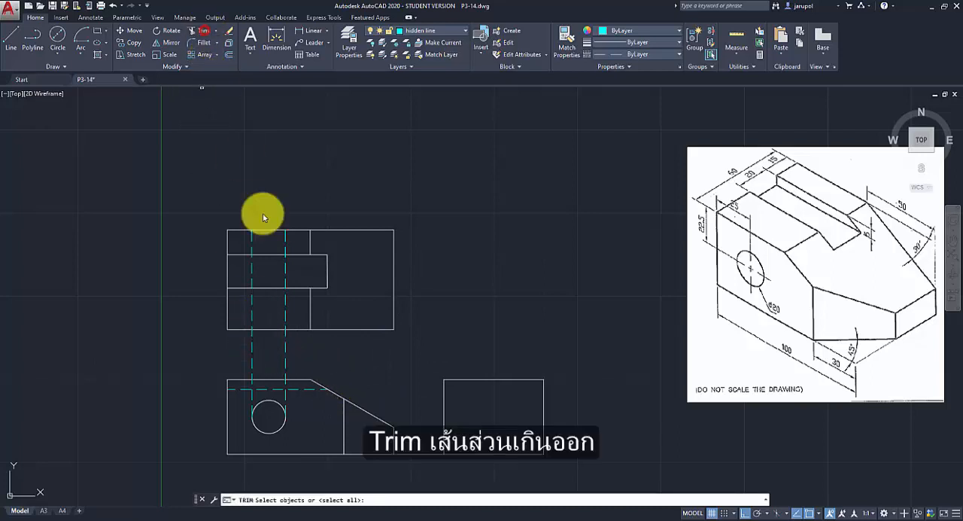
left_click(237, 328)
left_click(251, 319)
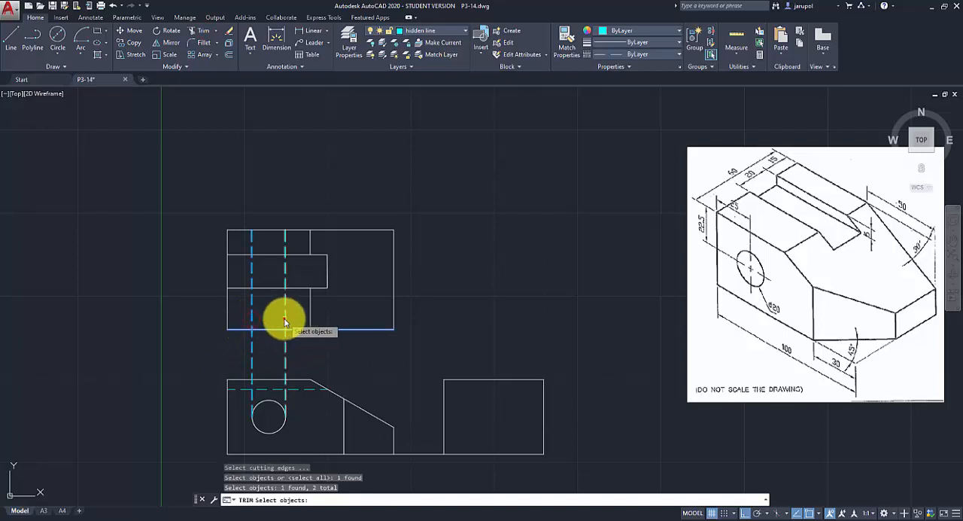
left_click(285, 319)
key("Return")
left_click(286, 354)
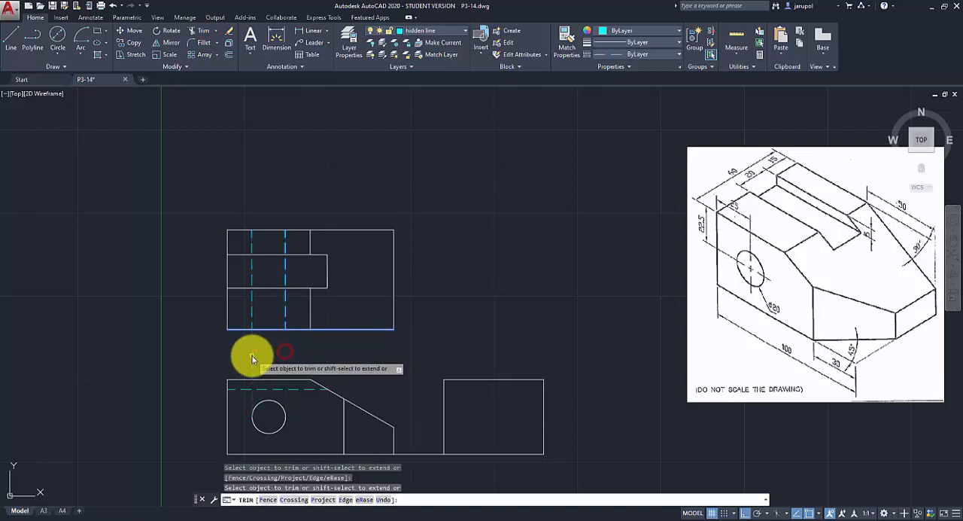
left_click(252, 355)
key("Return")
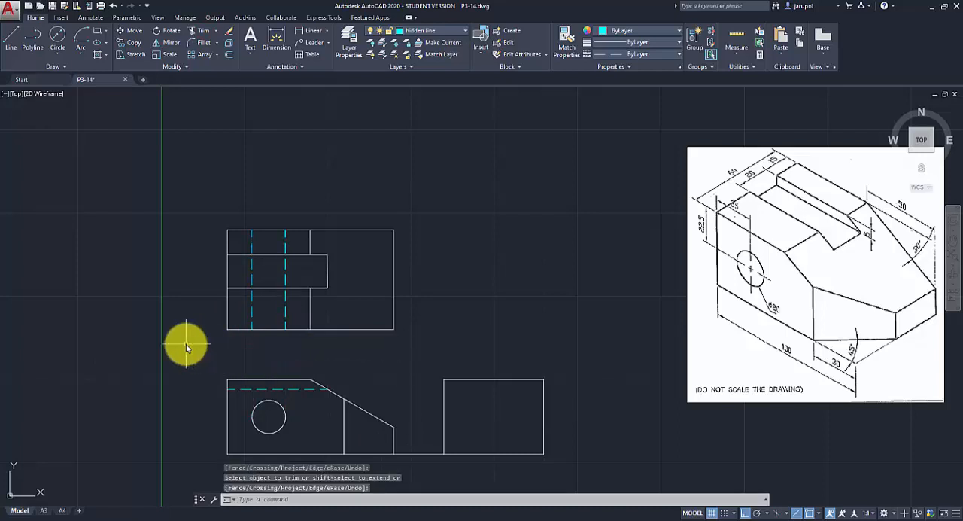
On the center line layer, add a centerline between the two hidden hole lines in the top view.
left_click(464, 34)
left_click(426, 55)
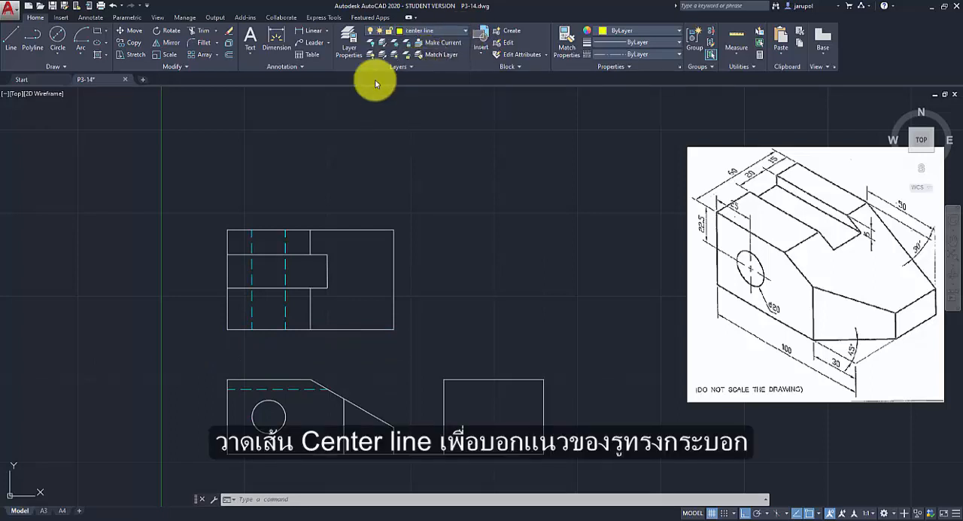
left_click(89, 19)
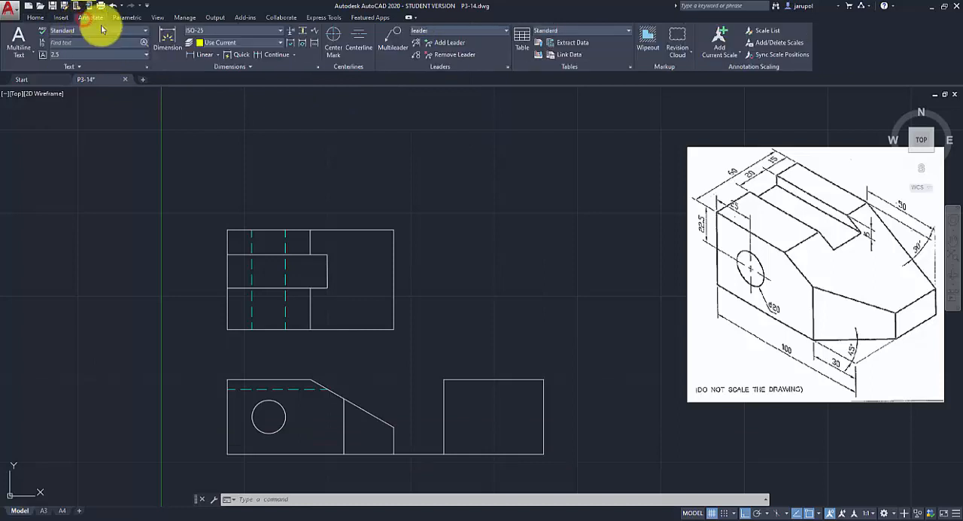
left_click(361, 41)
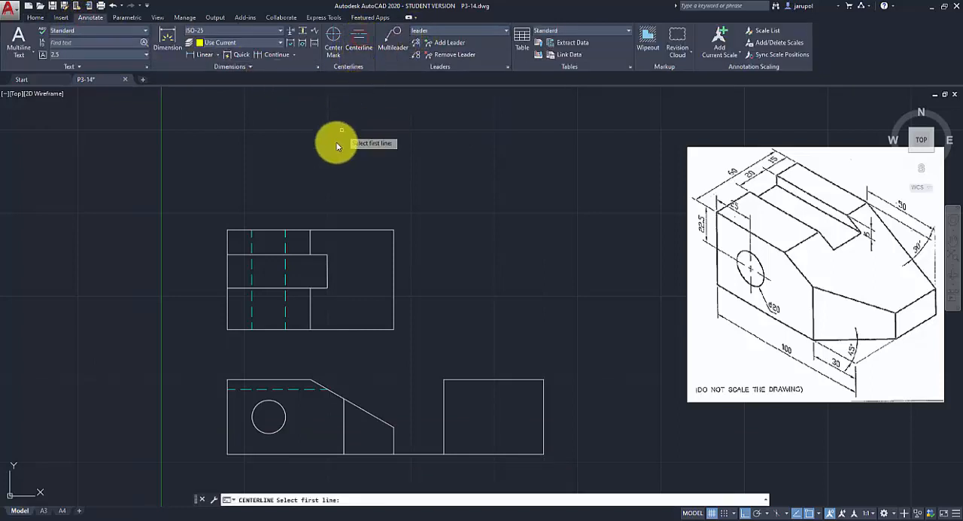
left_click(252, 250)
left_click(285, 249)
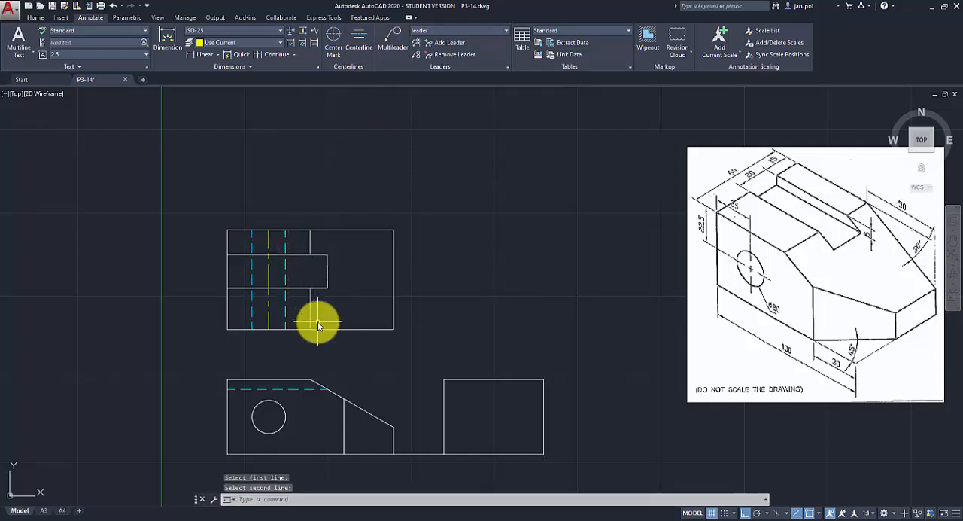
Stretch the hole centerline's upper end to 35 mm above its midpoint and its lower end 5 mm below the top view.
left_click(269, 241)
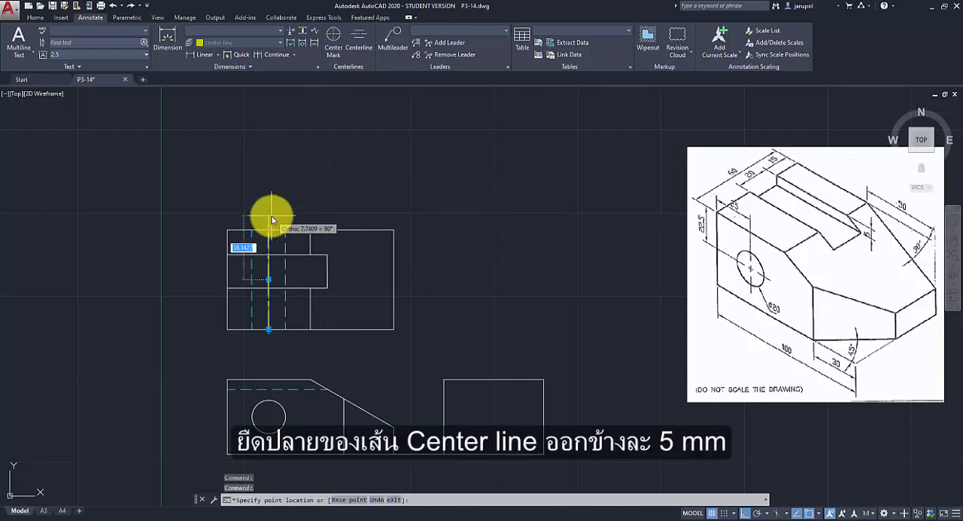
type("35")
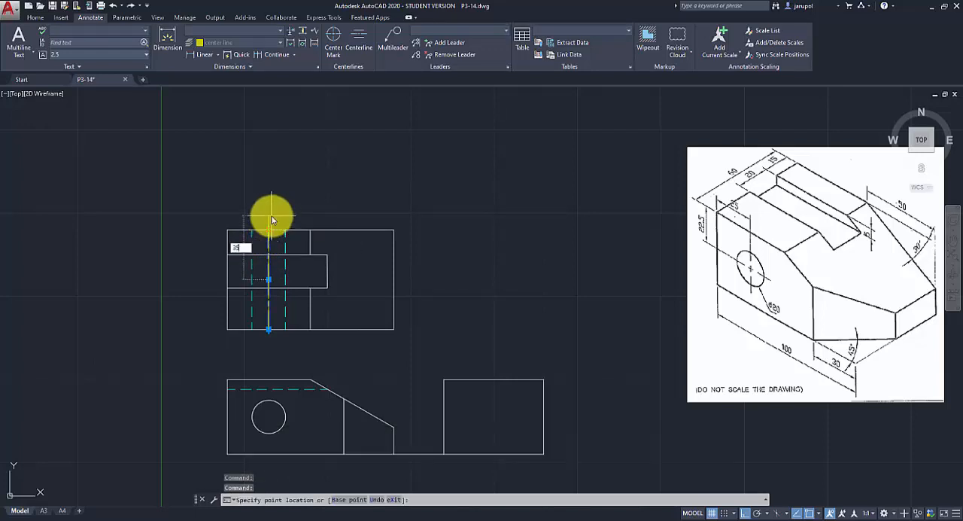
key("Return")
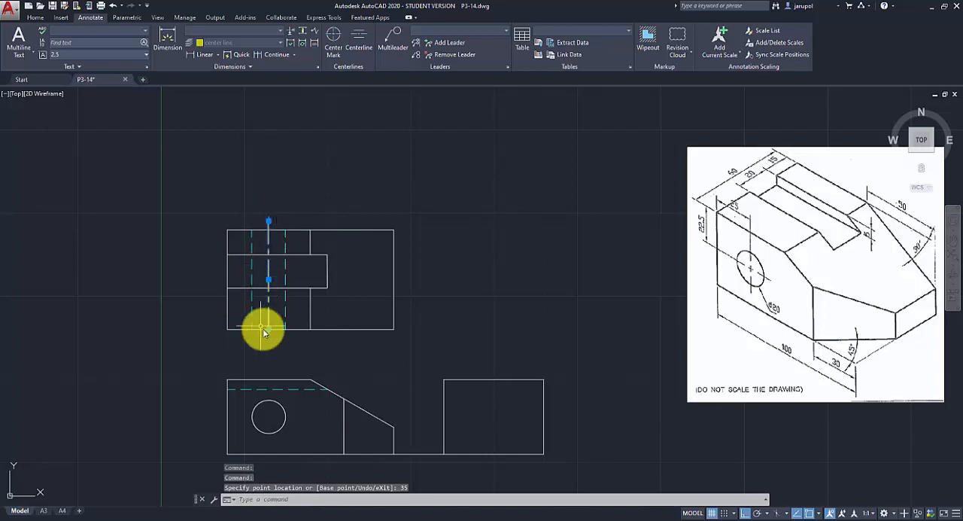
left_click(269, 331)
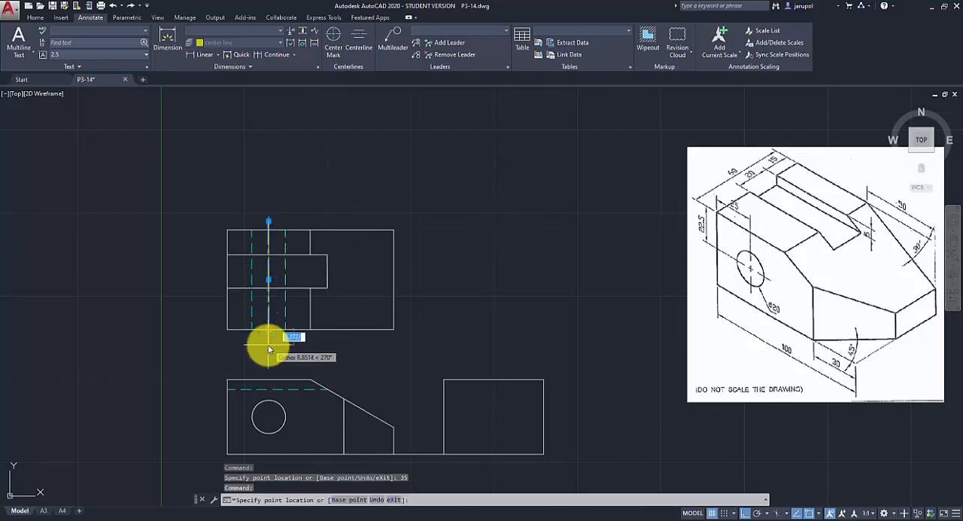
type("5")
key("Return")
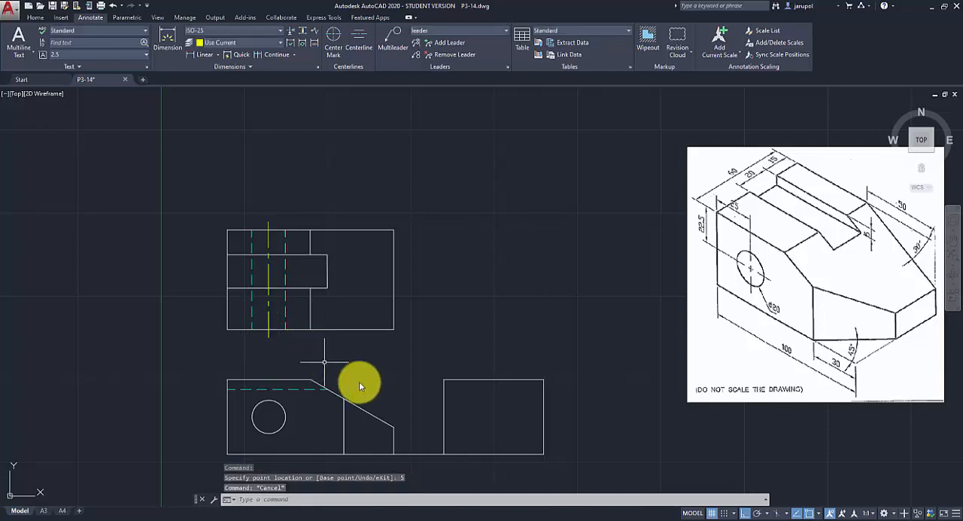
Make visible line the current layer and extend the front view's vertical line inside the sloped edge up to the top view's lower edge.
left_click(35, 17)
left_click(426, 33)
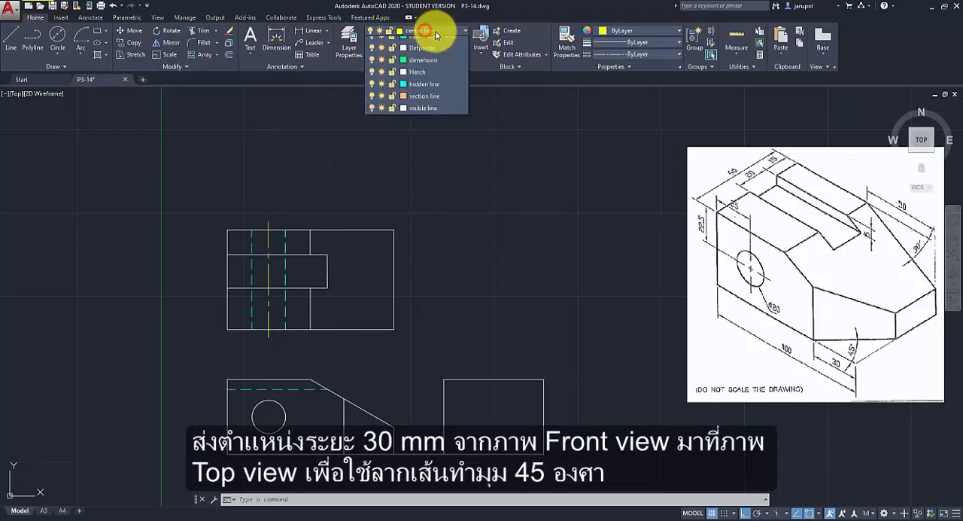
left_click(420, 139)
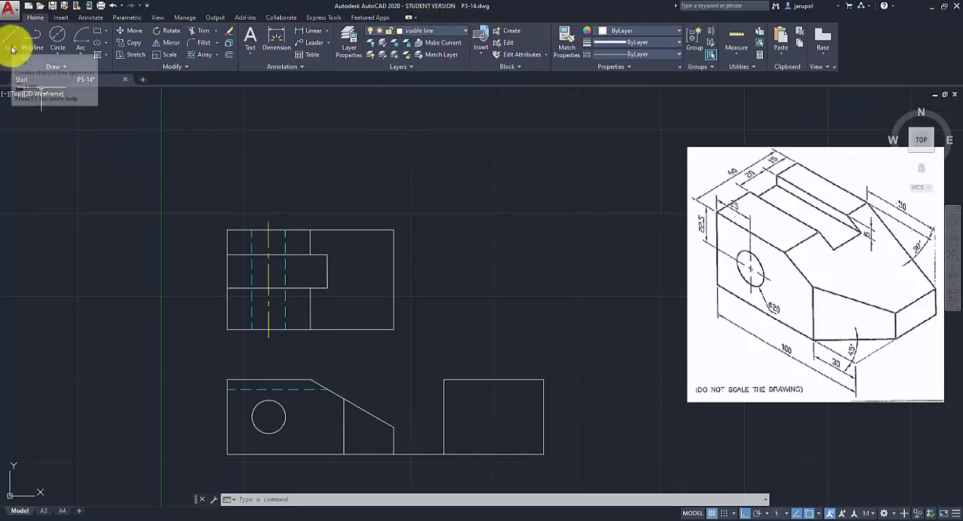
left_click(215, 31)
left_click(211, 66)
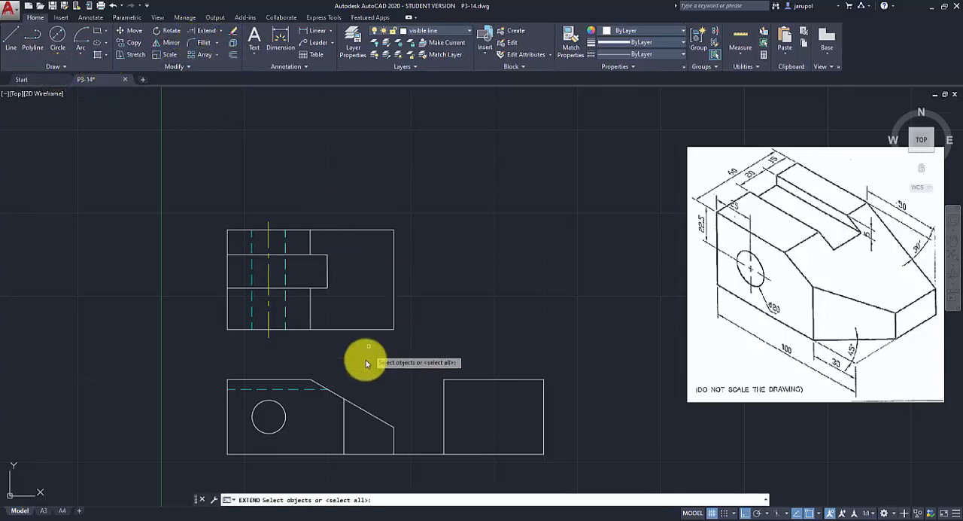
left_click(344, 428)
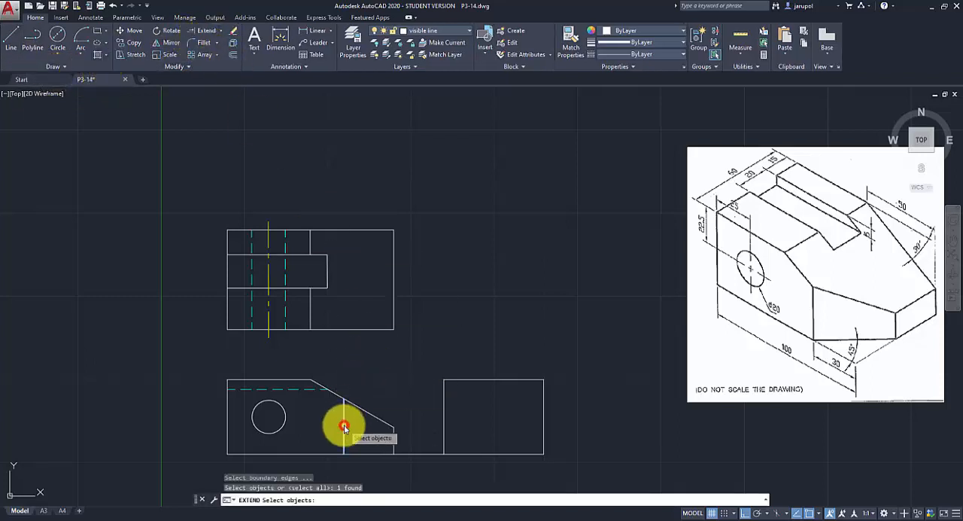
left_click(371, 330)
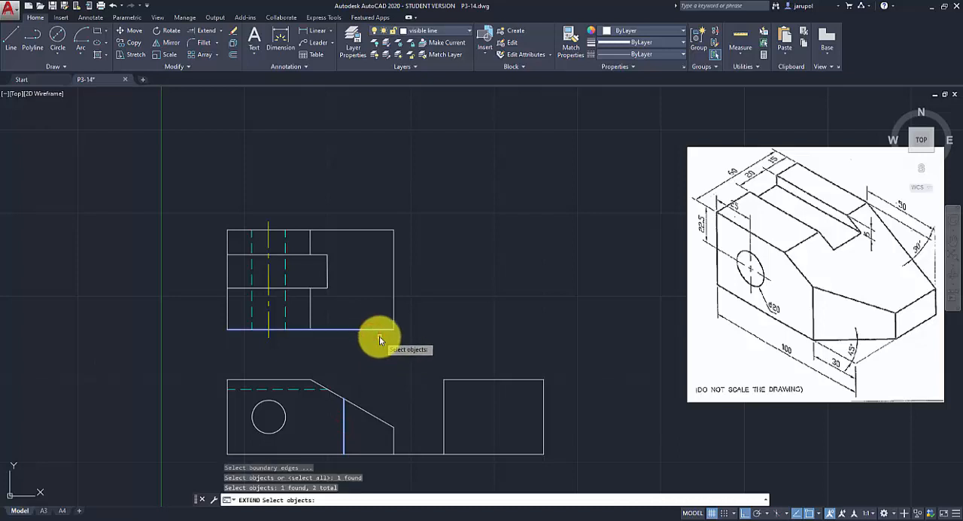
key("Return")
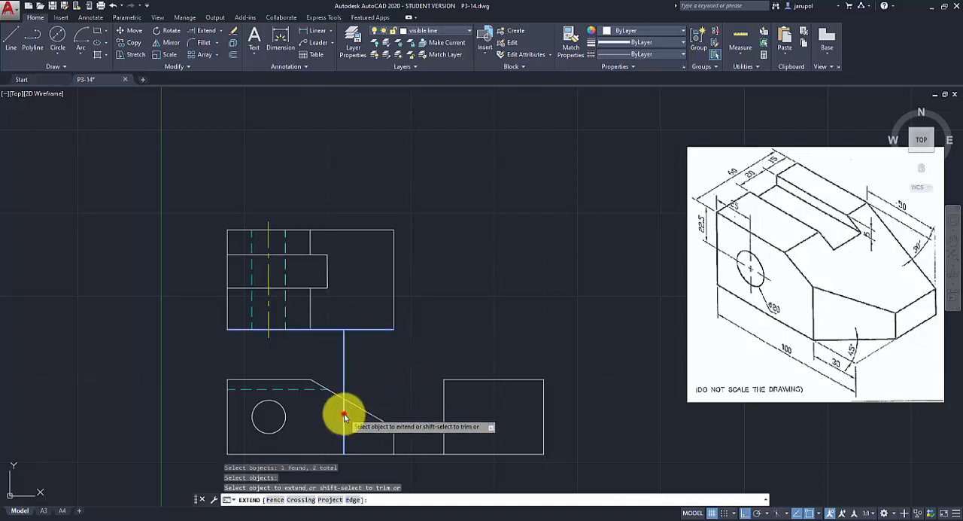
left_click(344, 416)
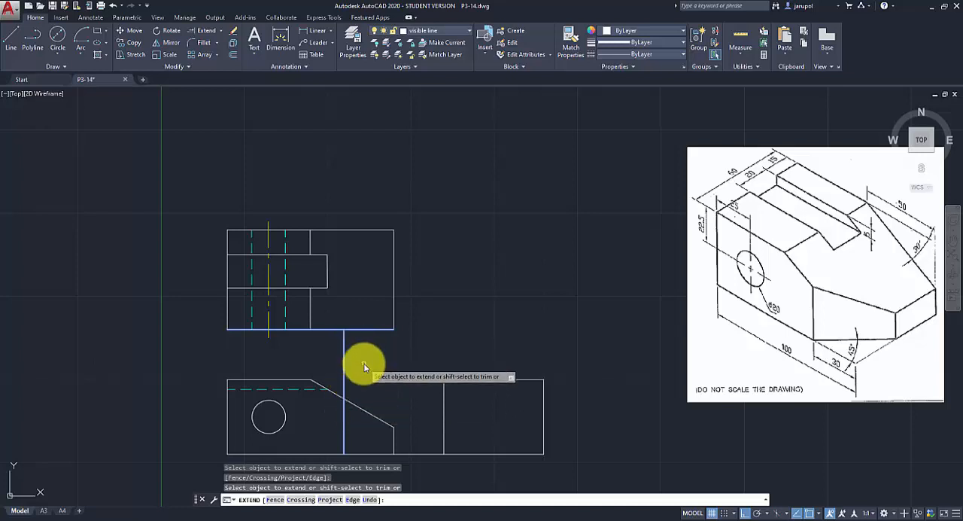
key("Return")
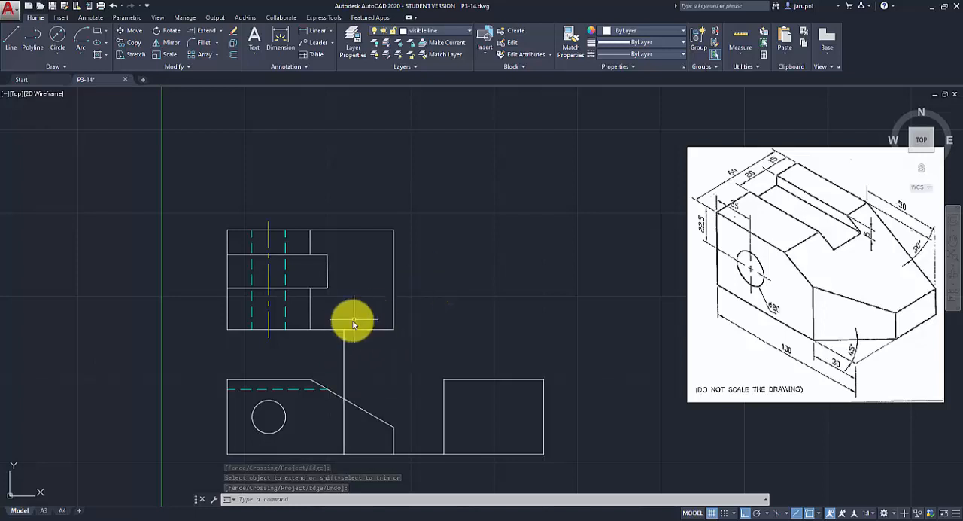
Draw a 45° line about 48 mm long from the extended vertical line's upper end across the top view's right edge.
left_click(12, 37)
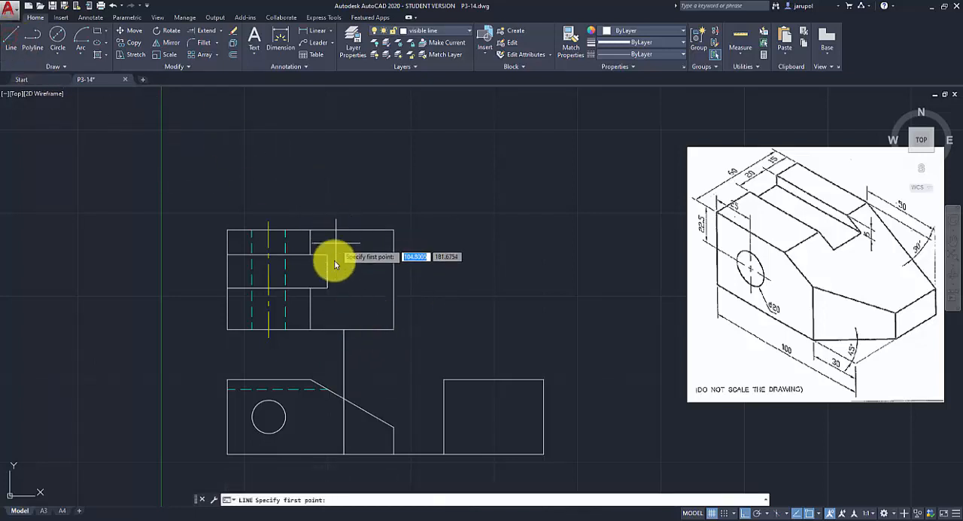
left_click(344, 329)
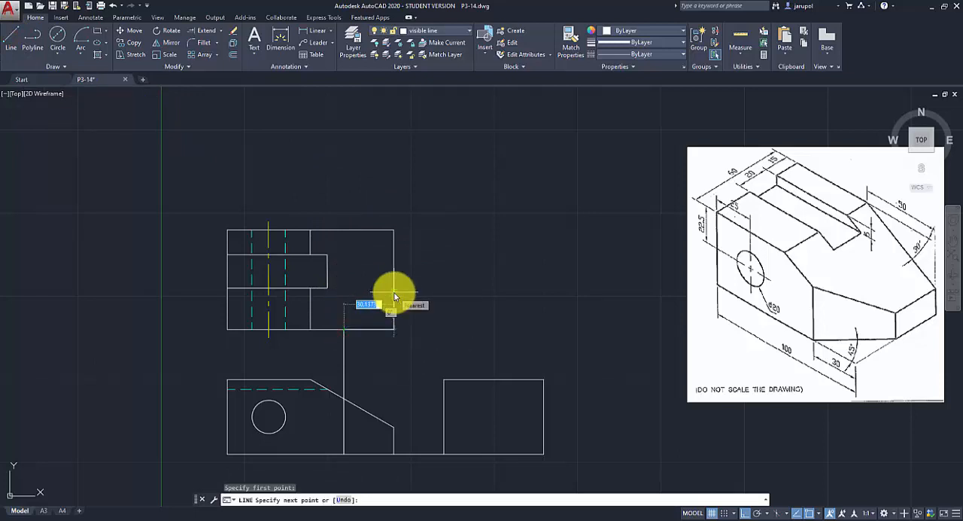
key("F8")
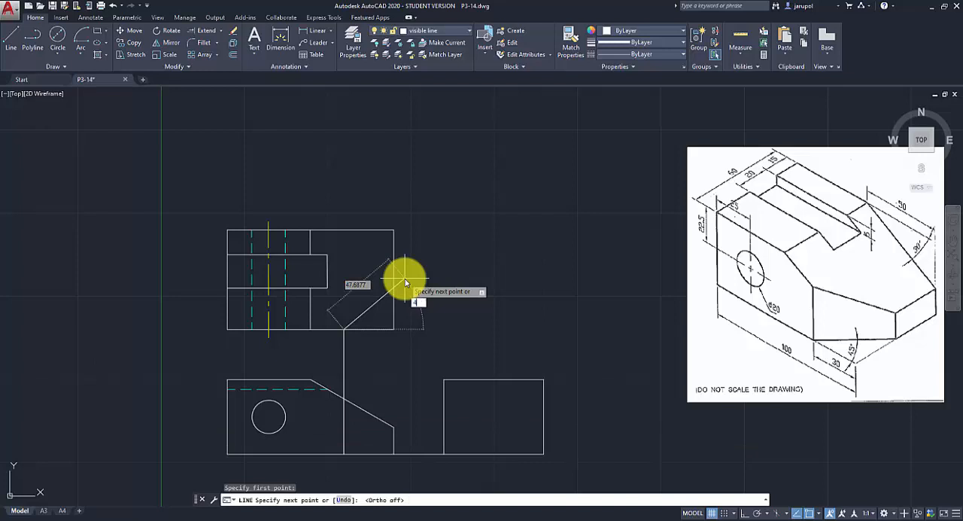
key("Return")
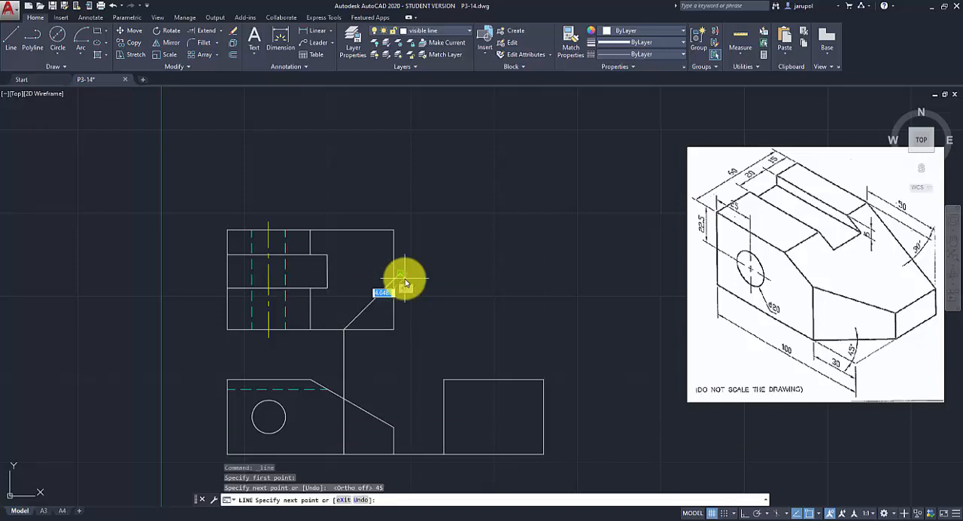
key("Return")
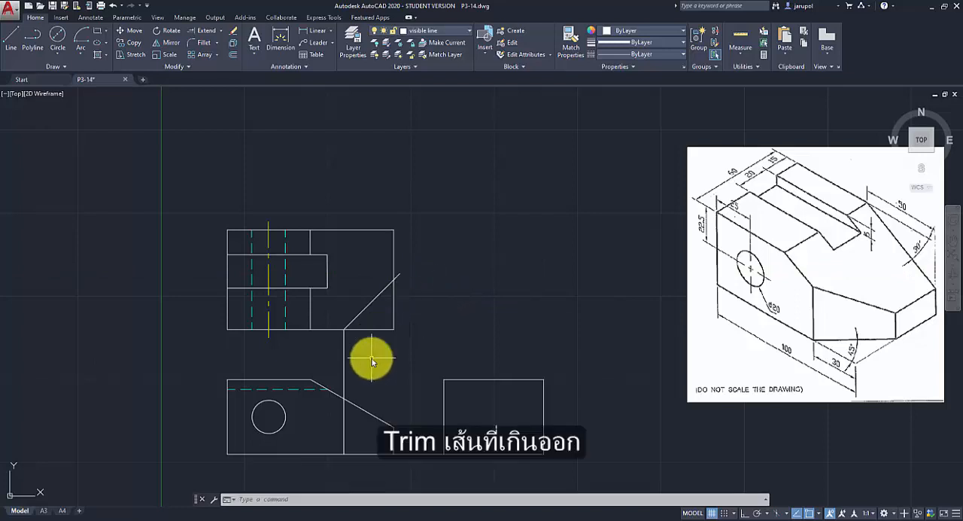
Trim the 45° line's overhang, the cut-off corner of the top view and the vertical extension between the top and front views.
left_click(220, 32)
left_click(213, 48)
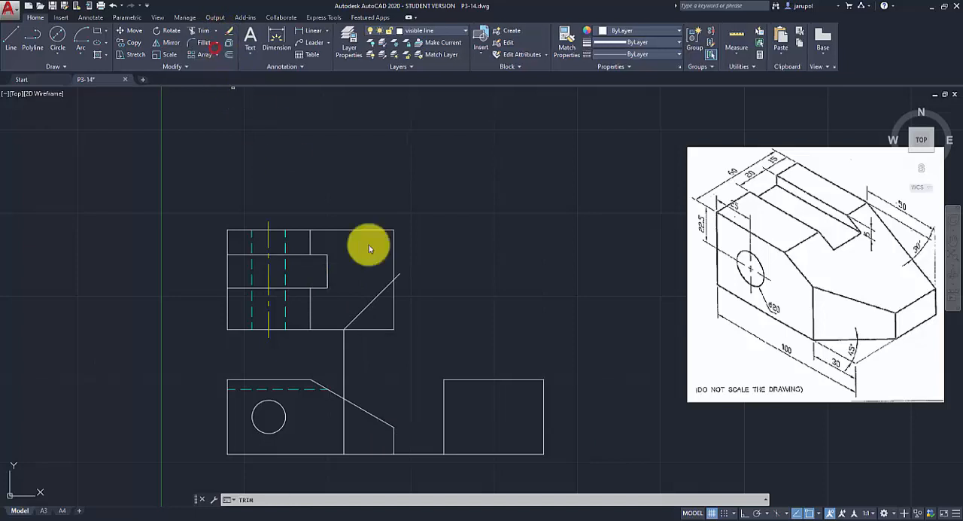
key("Return")
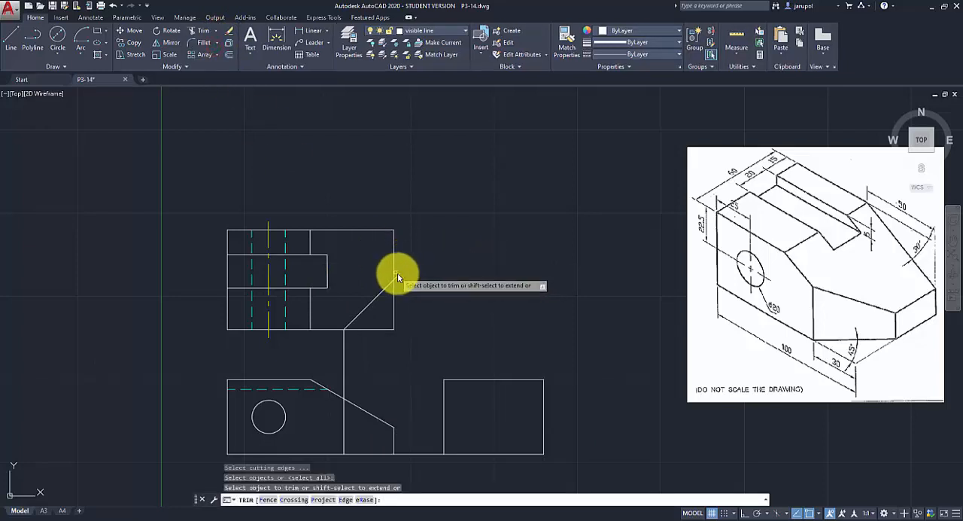
left_click(398, 274)
left_click(345, 376)
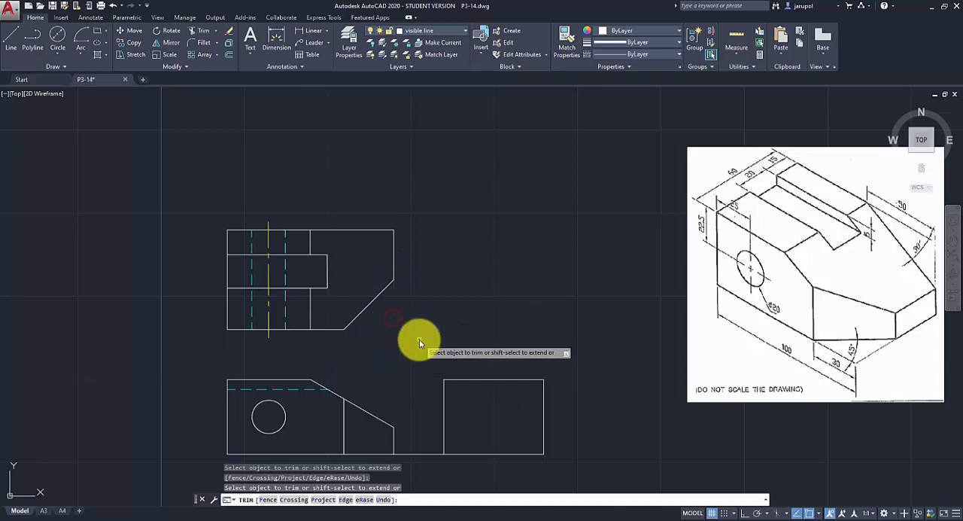
key("Return")
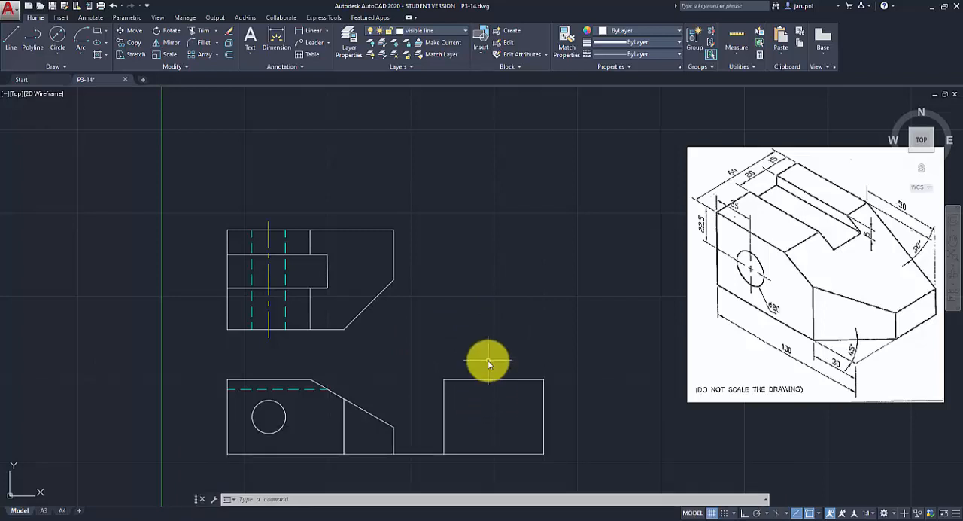
On the construction line layer, draw a horizontal line from the chamfer's lower corner in the top view past the side view's left edge.
left_click(465, 31)
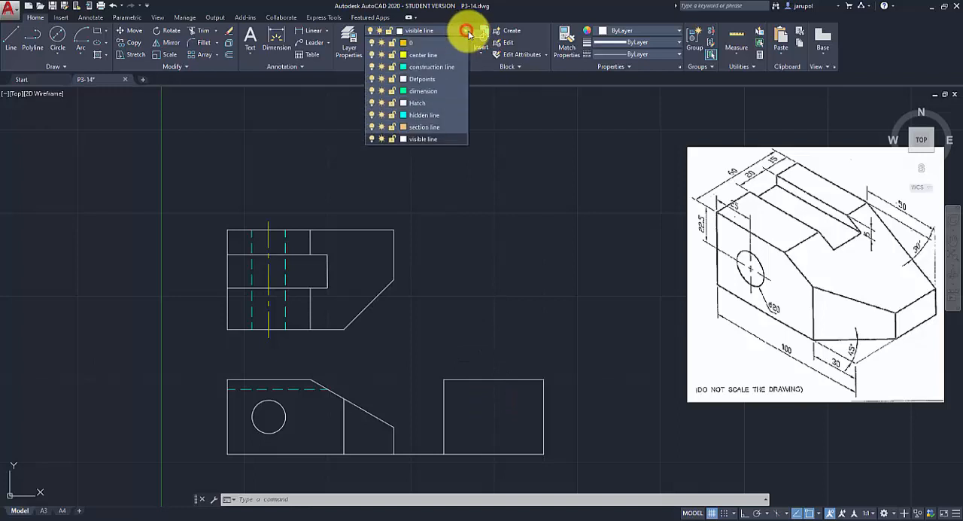
left_click(437, 70)
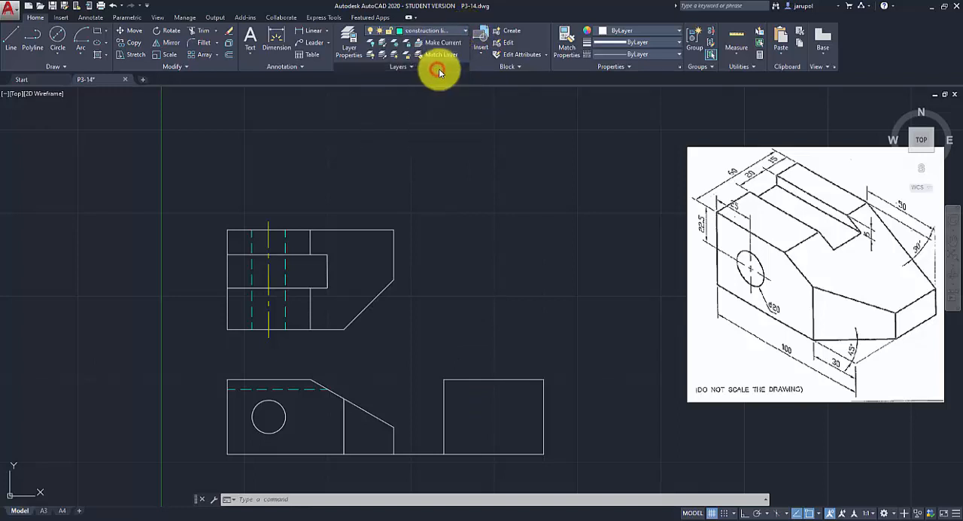
left_click(11, 37)
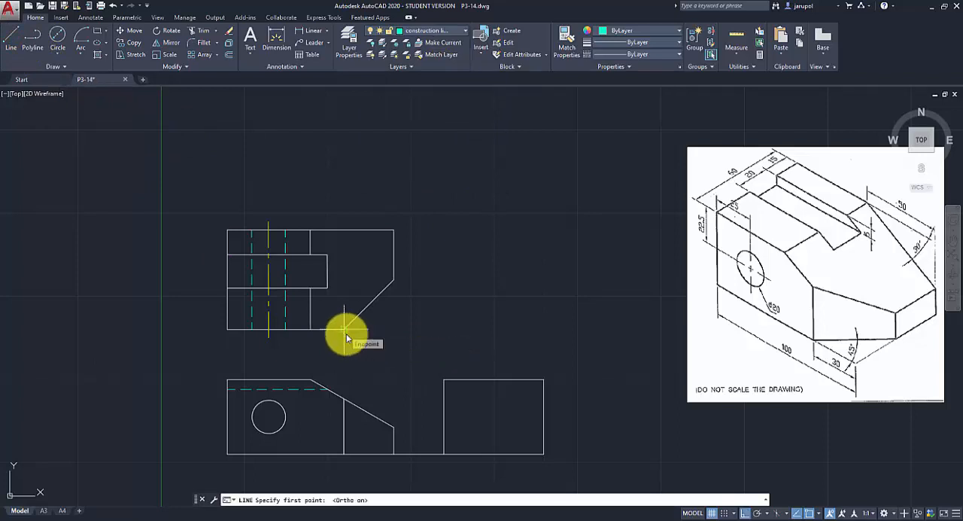
left_click(343, 331)
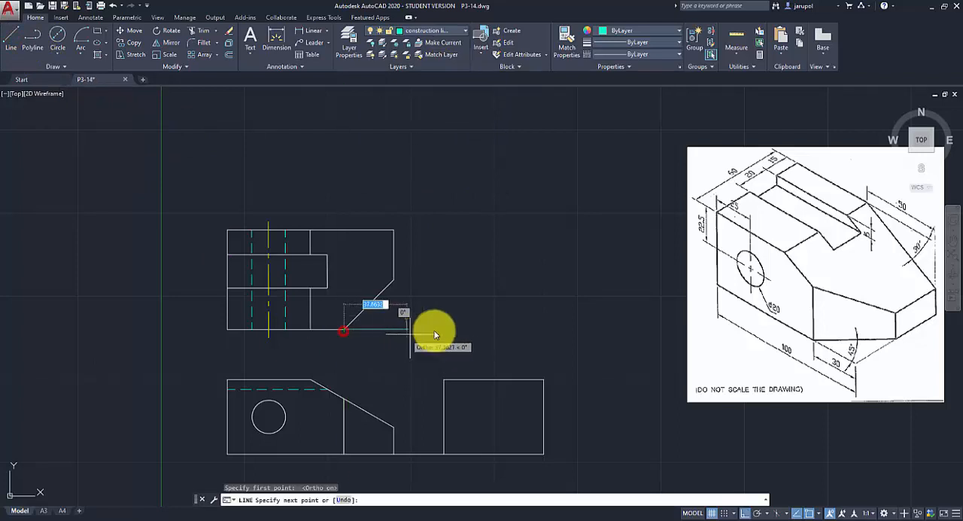
left_click(466, 329)
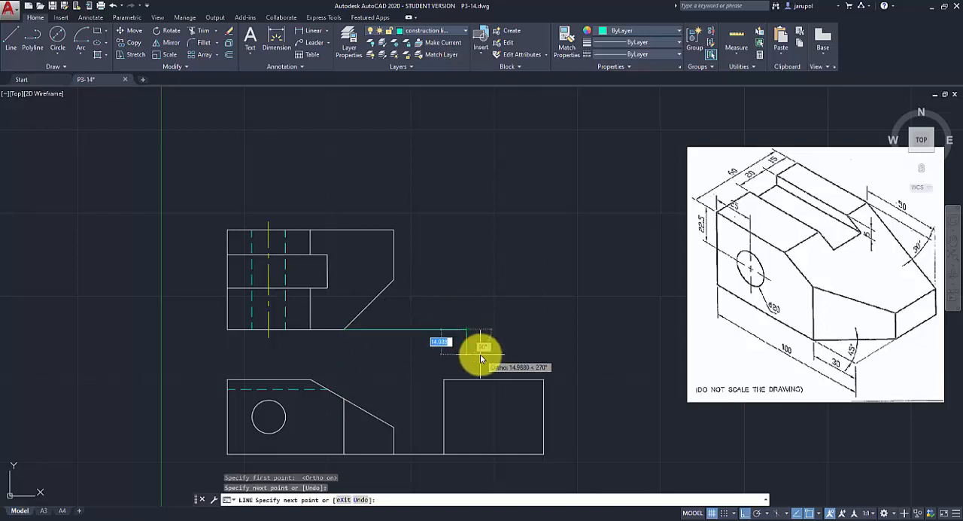
key("Return")
key("Return")
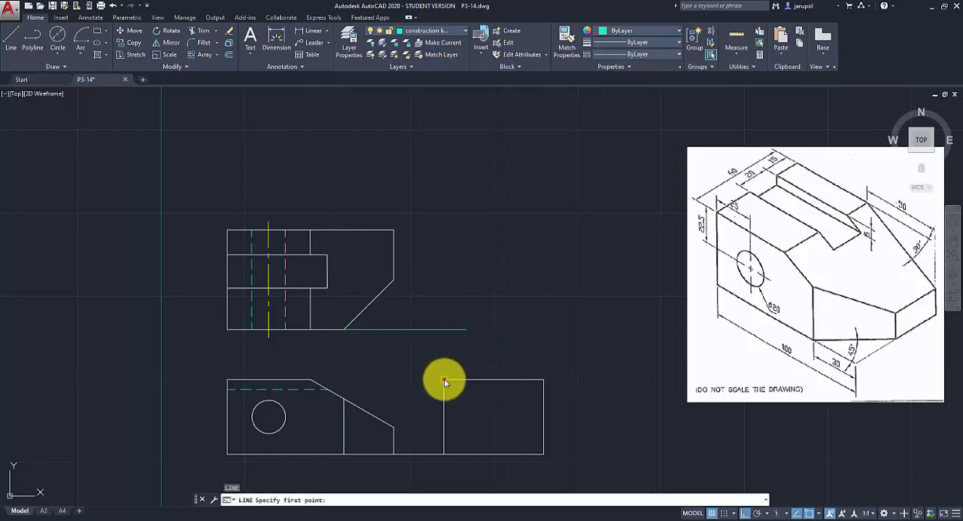
Draw a vertical construction line from the side view's upper-left corner up past the top view's upper edge.
left_click(444, 379)
left_click(462, 209)
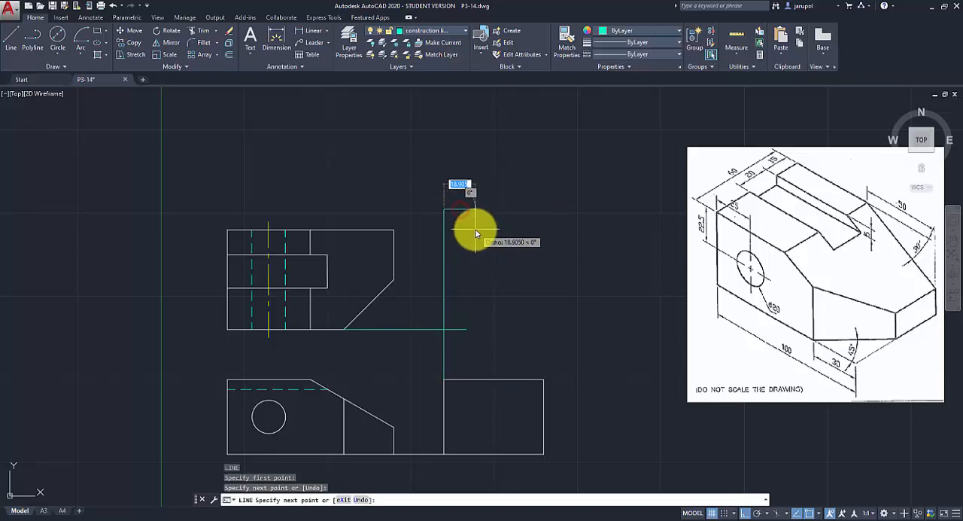
key("Return")
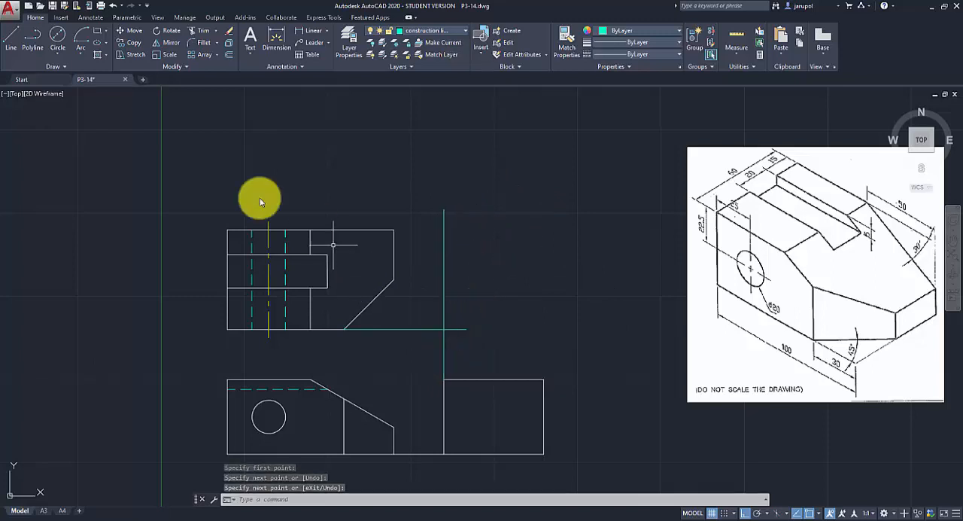
Draw a 45° miter line about 121 mm long, up and right from the intersection of the two construction lines.
left_click(10, 52)
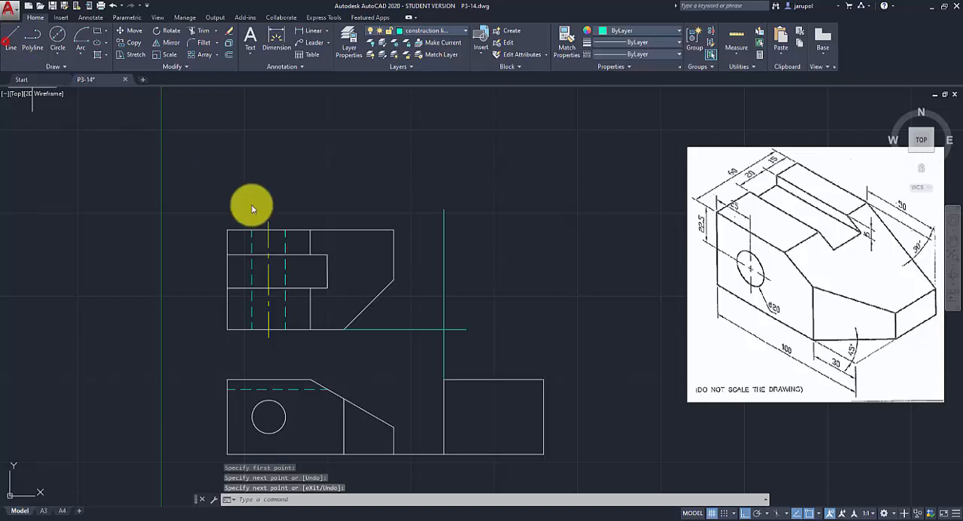
left_click(442, 329)
key("F8")
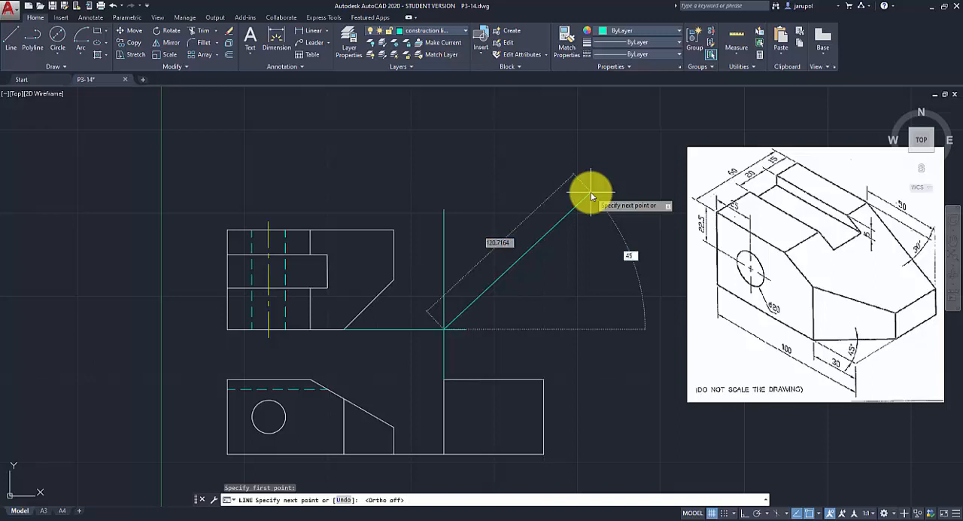
key("Tab")
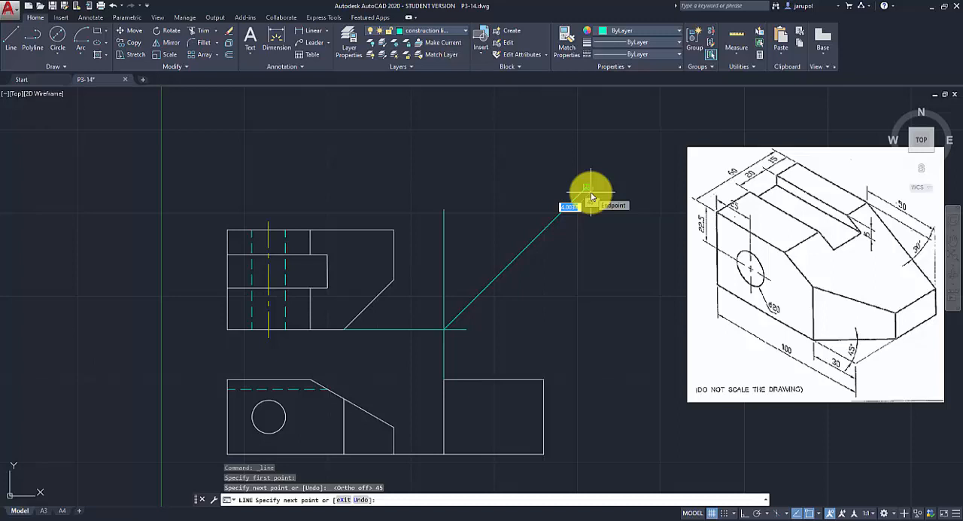
left_click(590, 197)
key("Return")
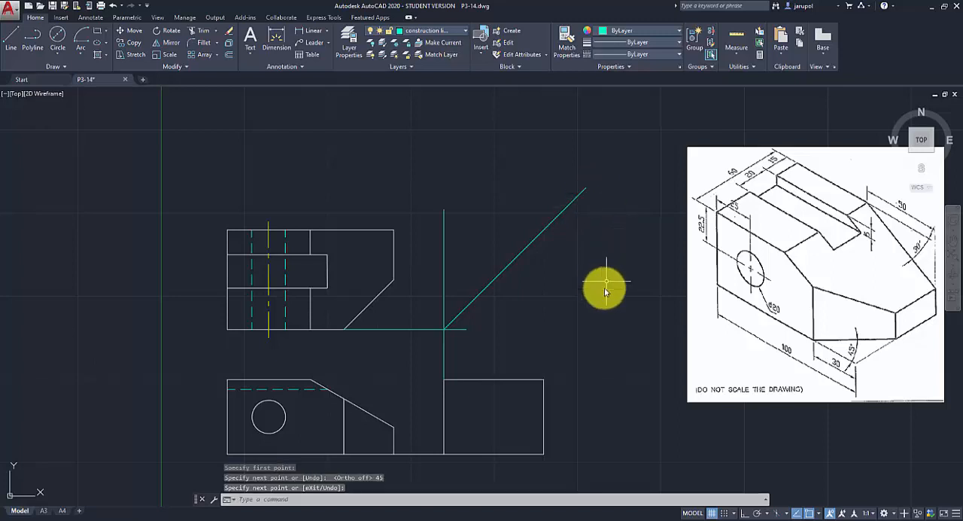
Project the slot's two right corners in the top view horizontally across the miter line with construction lines.
left_click(10, 38)
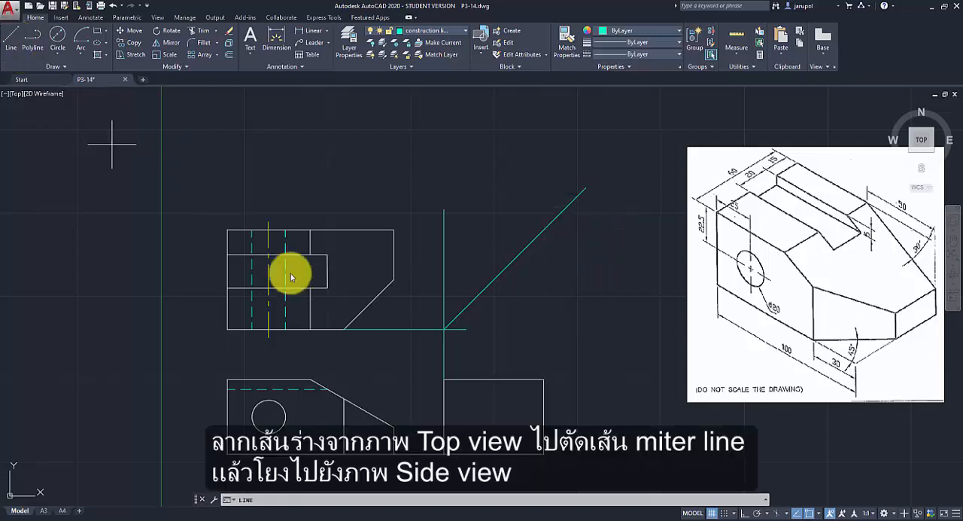
left_click(326, 252)
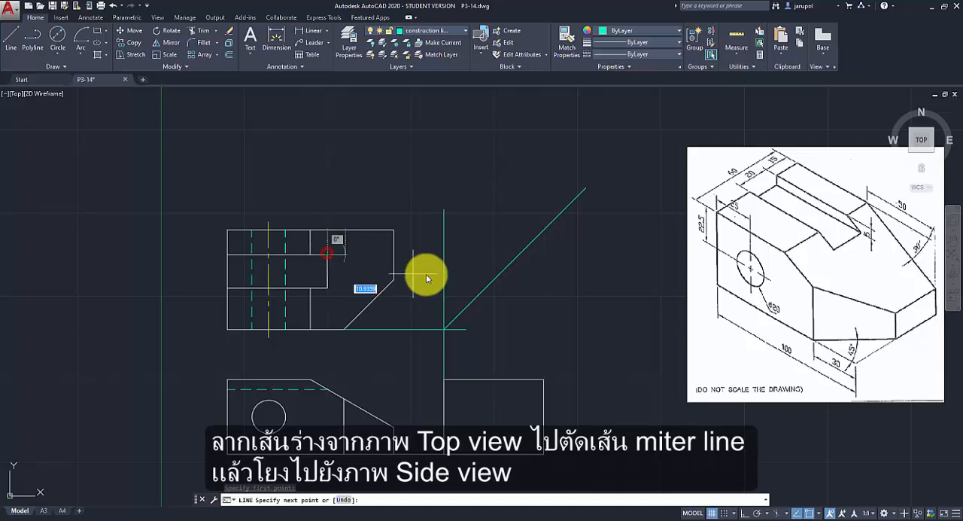
left_click(532, 256)
key("Return")
key("Return")
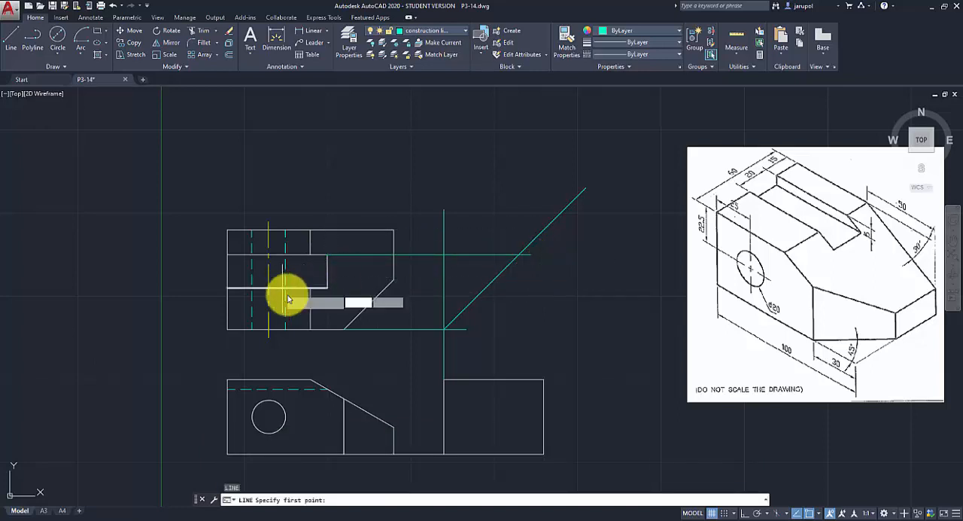
left_click(328, 291)
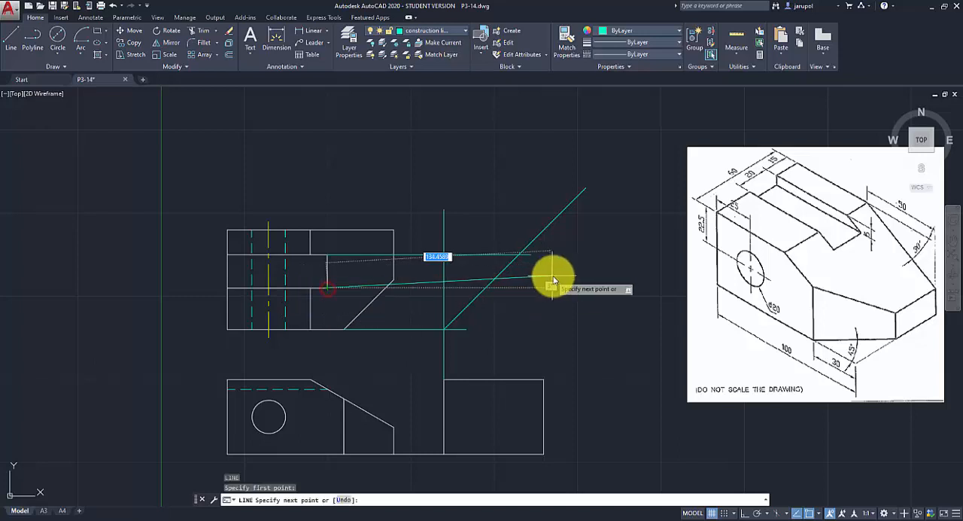
left_click(532, 286)
key("Return")
key("Return")
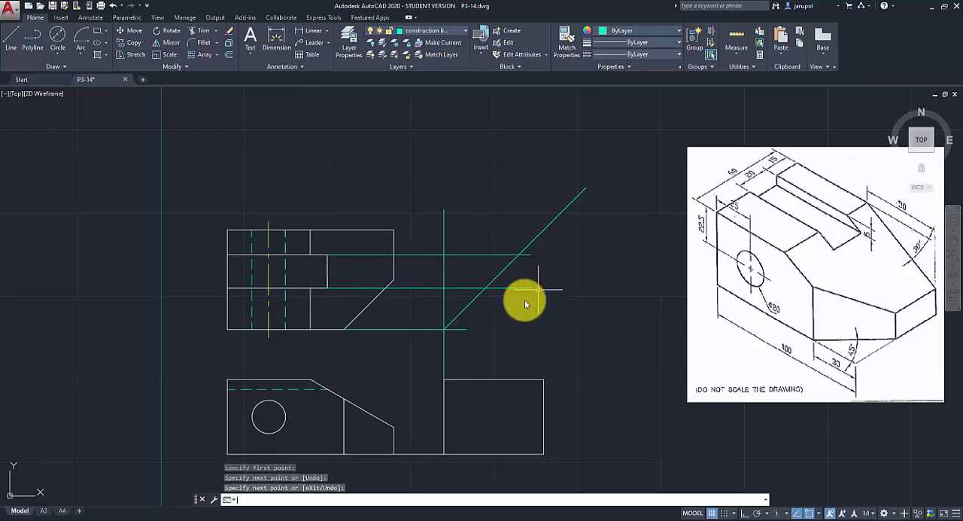
Draw vertical construction lines from the two slot projections' miter line intersections down into the side view.
left_click(485, 289)
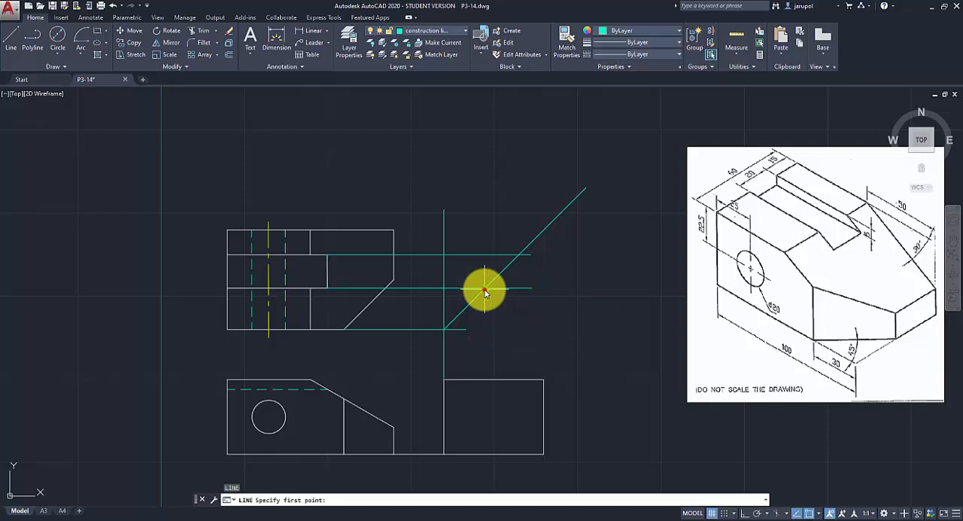
left_click(485, 398)
key("Return")
key("Return")
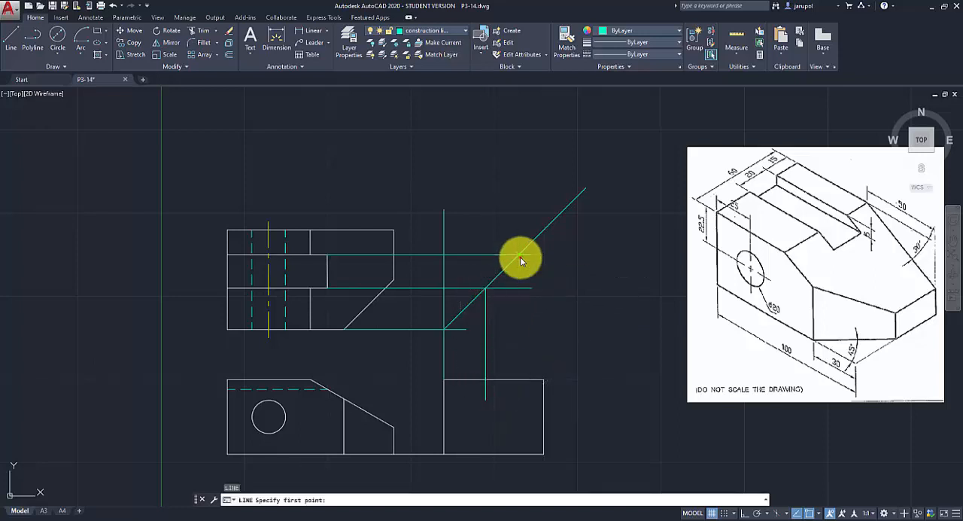
left_click(519, 254)
left_click(520, 397)
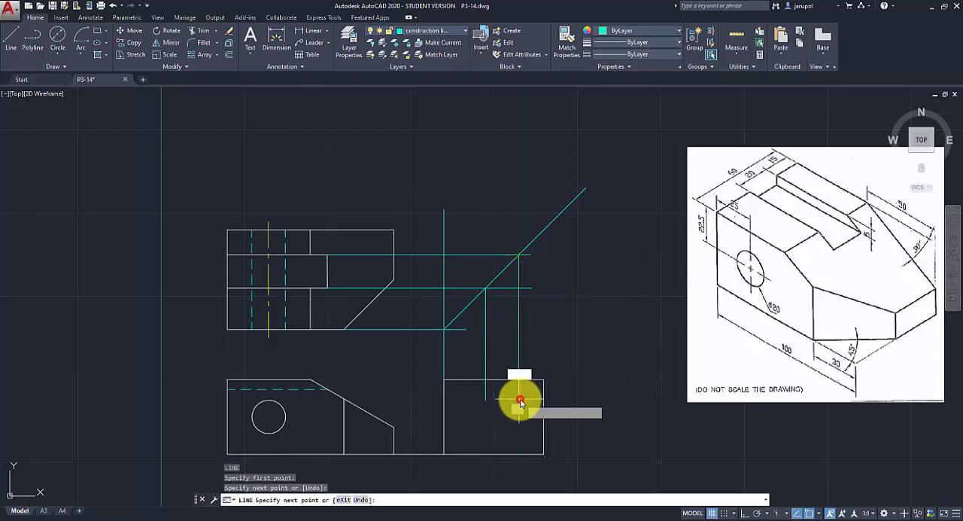
key("Return")
key("Return")
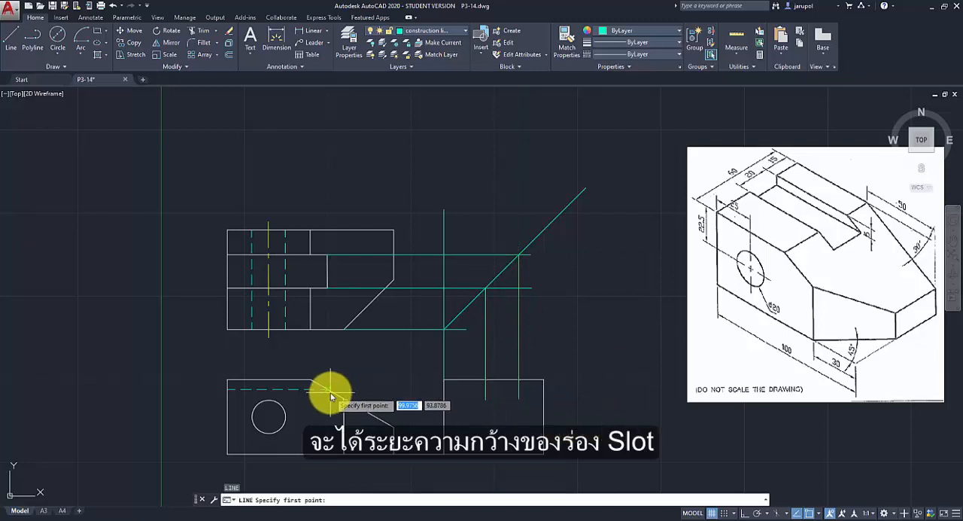
Project the slot depth horizontally from the hidden line's end on the front view's slope to beyond the side view's right edge.
left_click(327, 389)
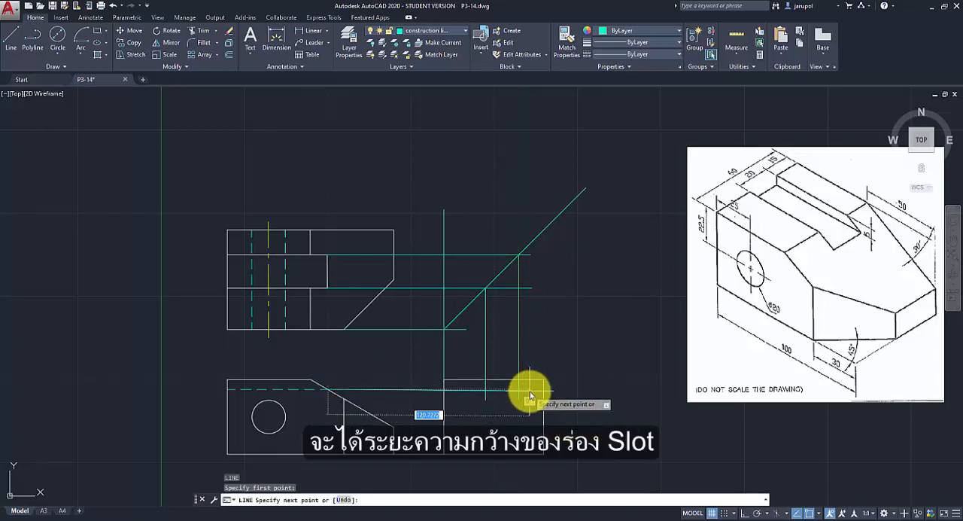
key("F8")
left_click(573, 391)
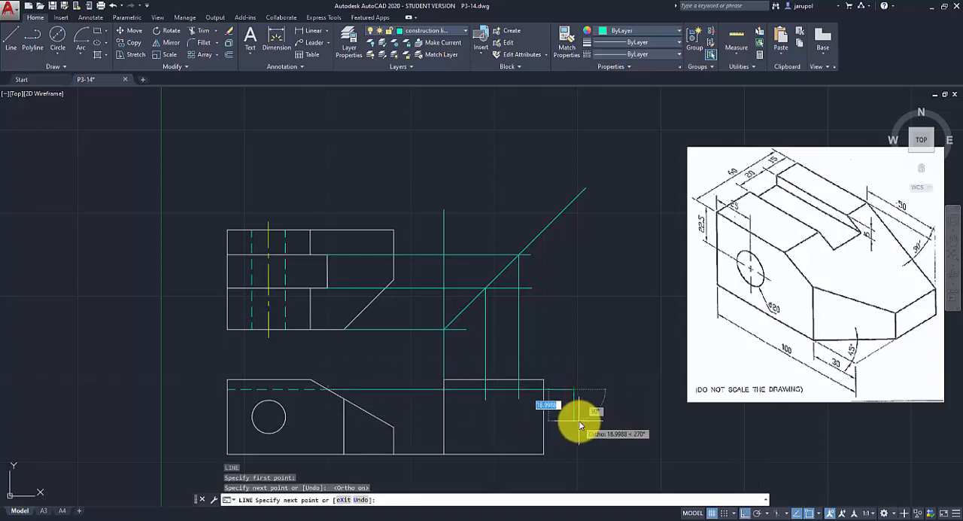
key("Escape")
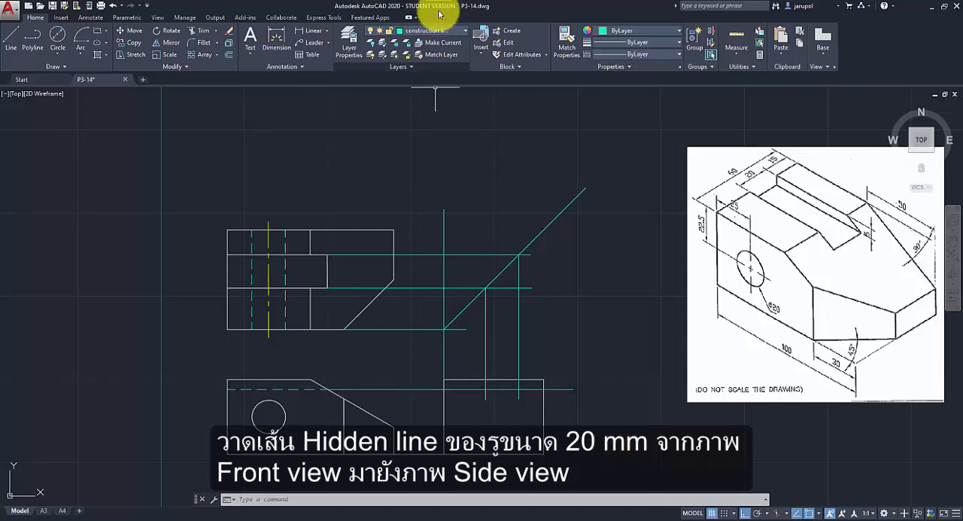
Draw two horizontal lines on the hidden line layer from the circle's top and bottom quadrants to the side view's right edge.
left_click(465, 31)
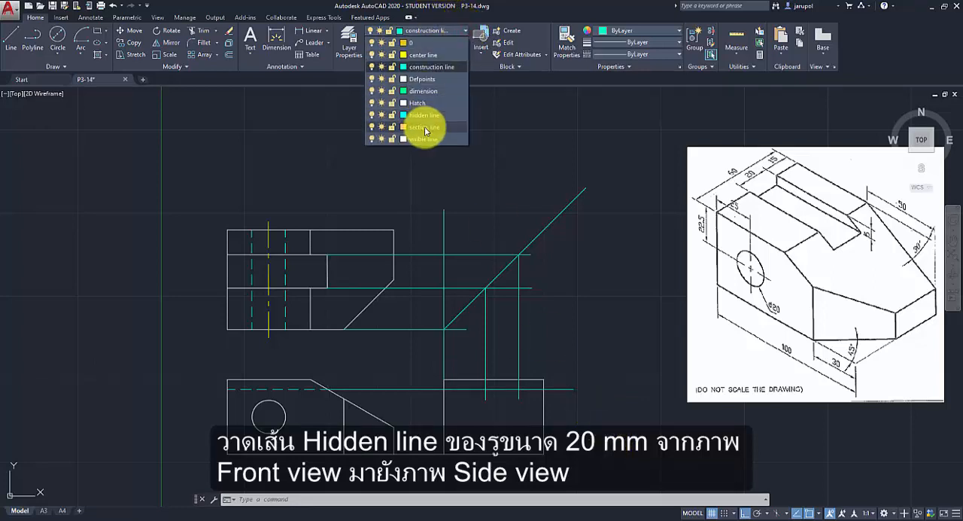
left_click(426, 115)
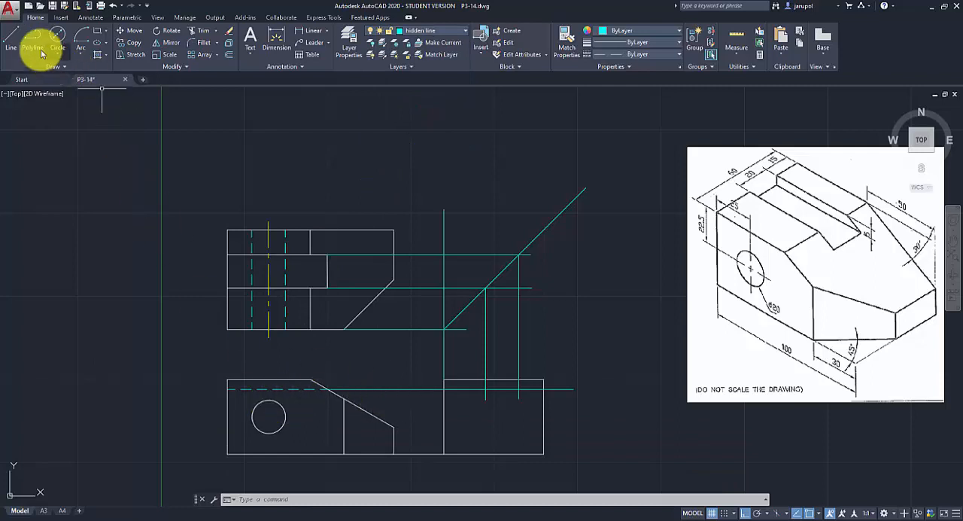
left_click(11, 38)
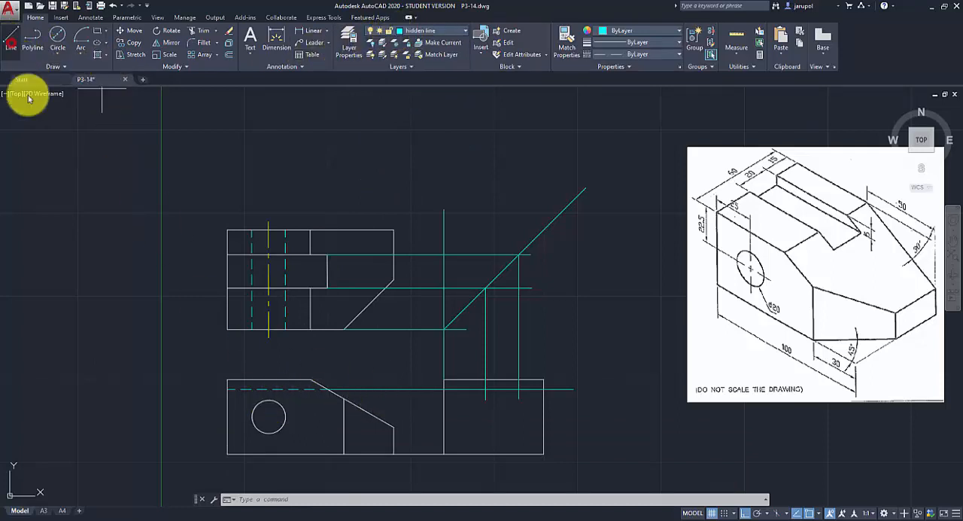
left_click(268, 403)
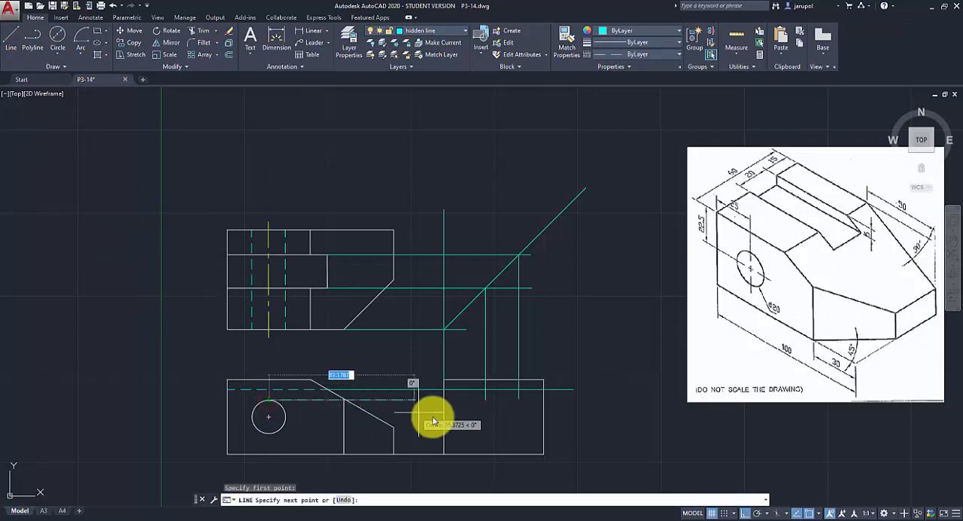
left_click(544, 401)
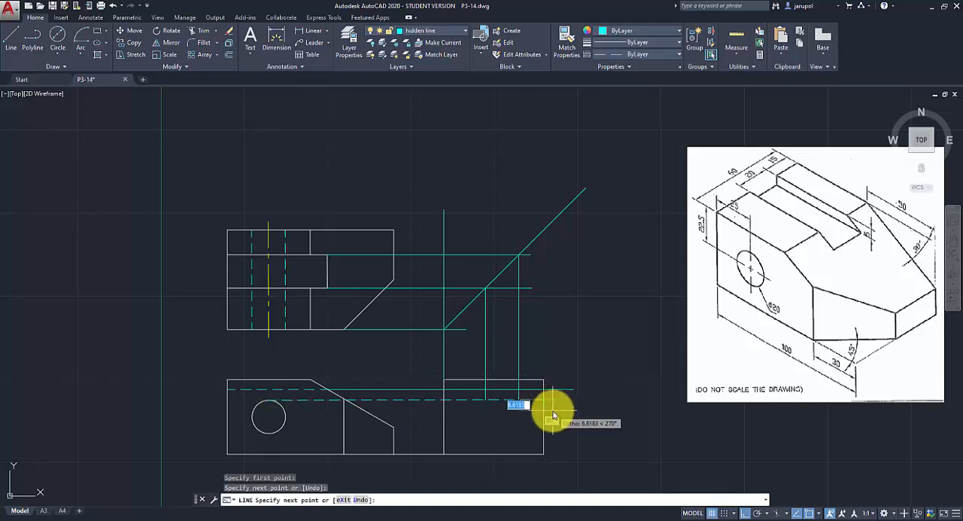
key("Return")
key("Return")
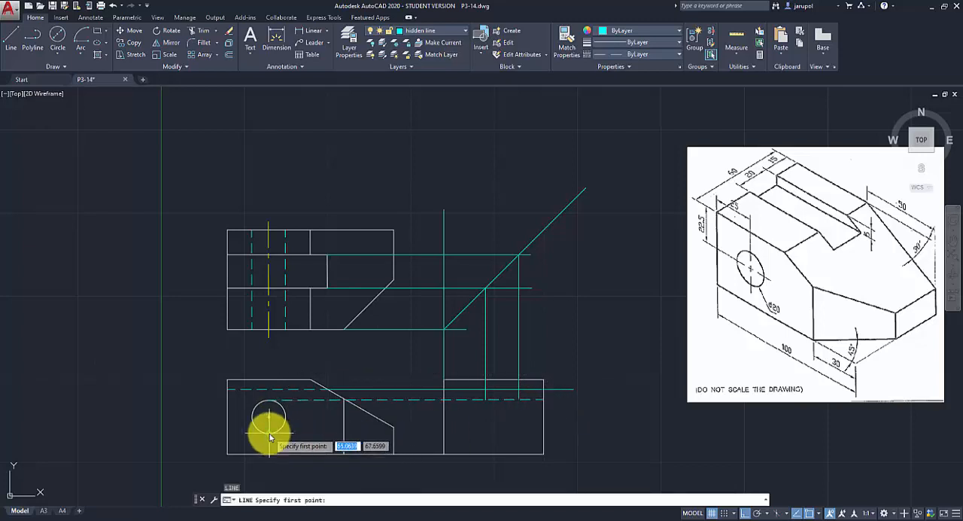
left_click(270, 436)
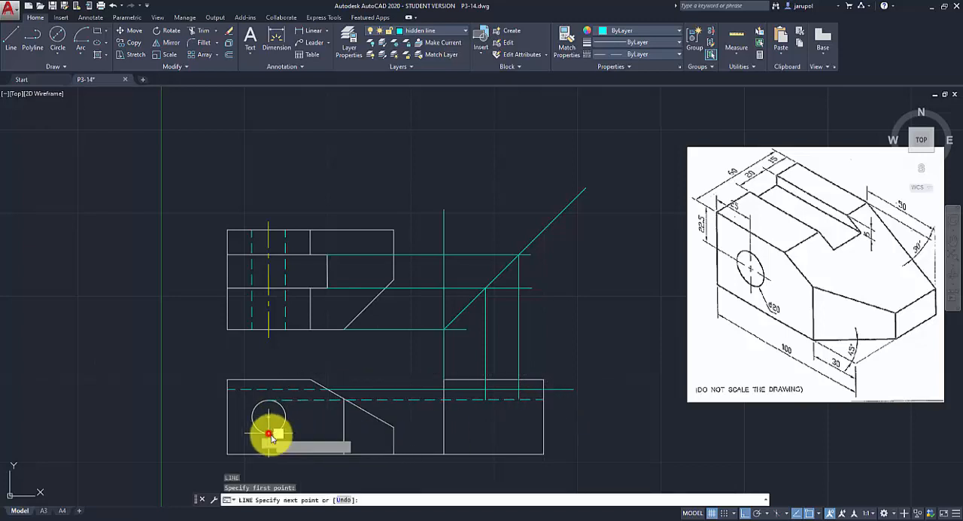
left_click(544, 433)
key("Return")
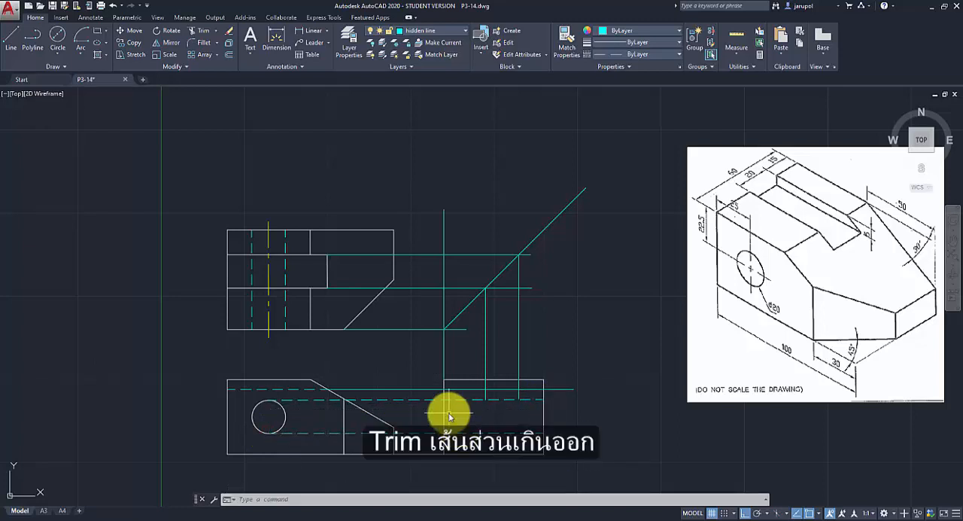
Trim the two hole hidden lines back to the side view's left edge, removing their portions across the front view.
left_click(199, 31)
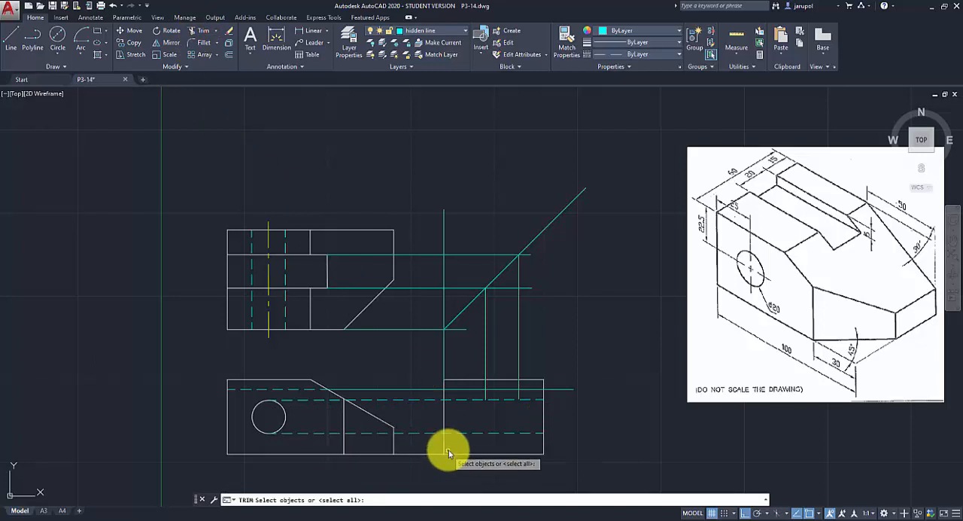
left_click(445, 446)
left_click(428, 433)
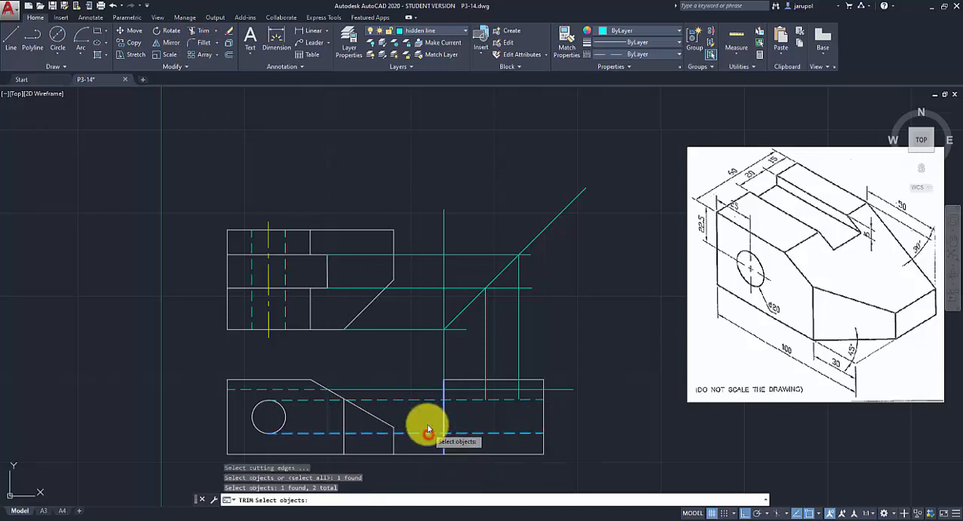
left_click(423, 399)
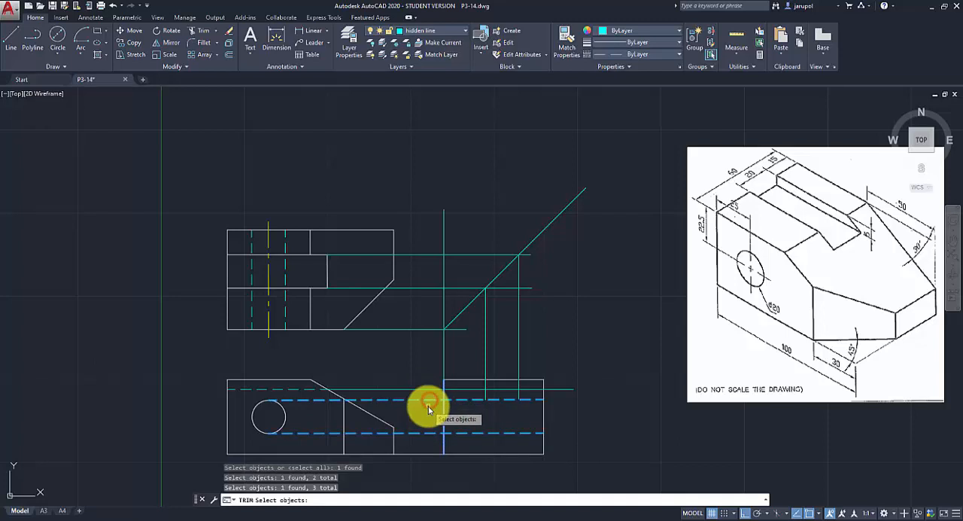
key("Return")
left_click(429, 401)
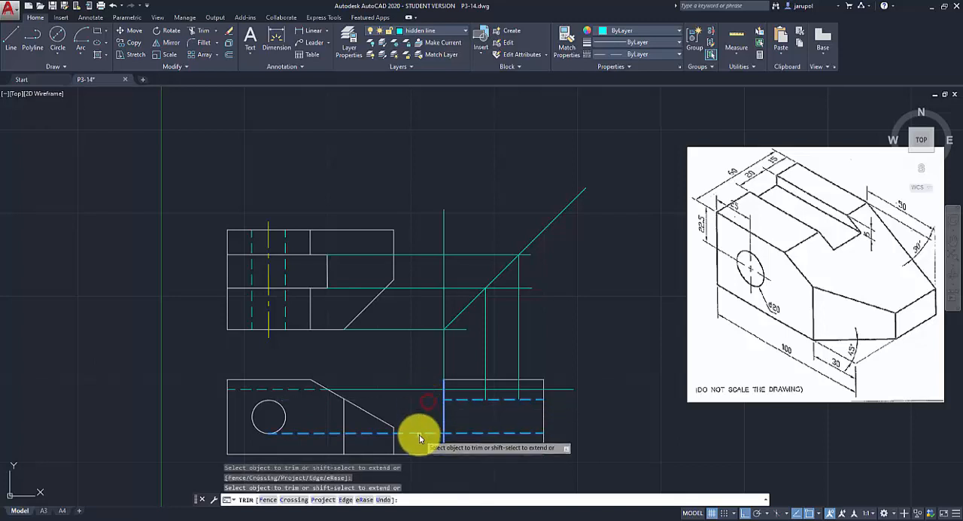
left_click(418, 434)
key("Return")
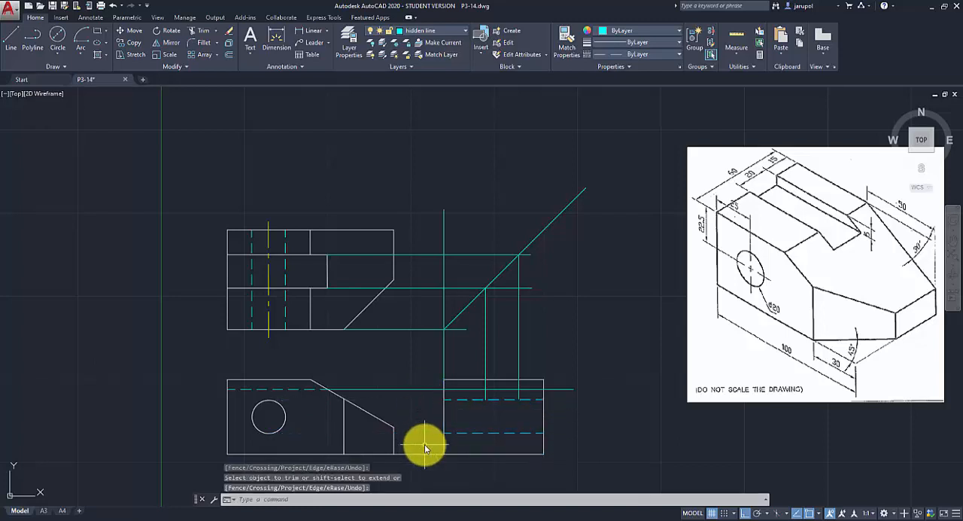
Draw the 20 mm wide slot's sides and floor in the side view on the visible line layer, following the construction line intersections.
left_click(459, 32)
left_click(416, 135)
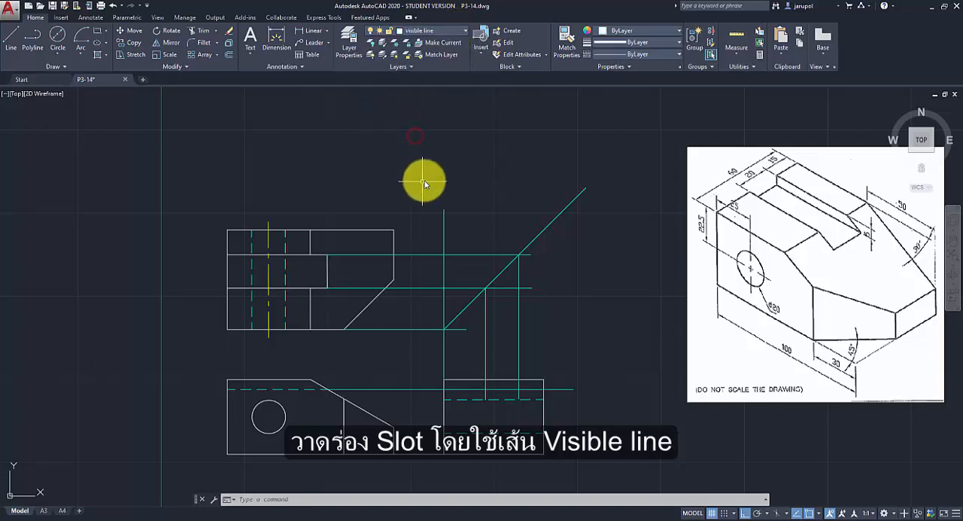
left_click(18, 39)
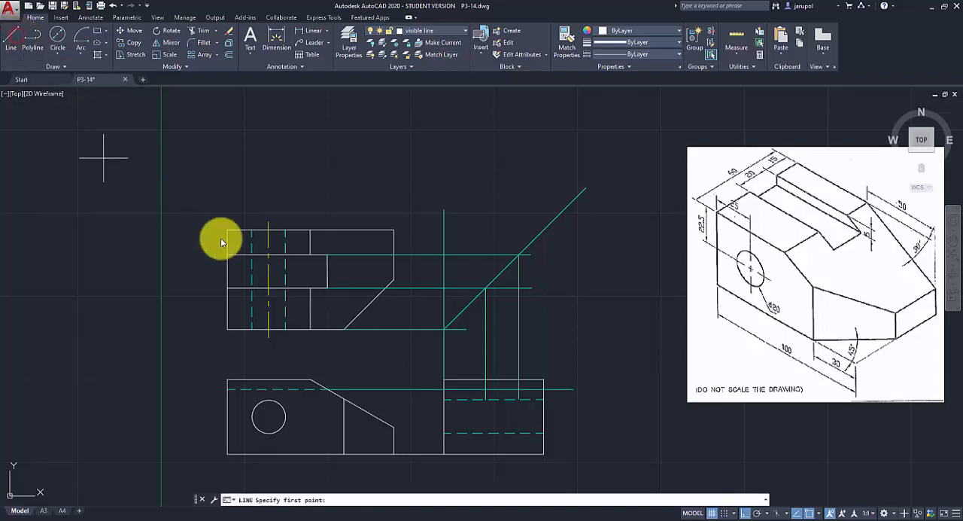
left_click(487, 379)
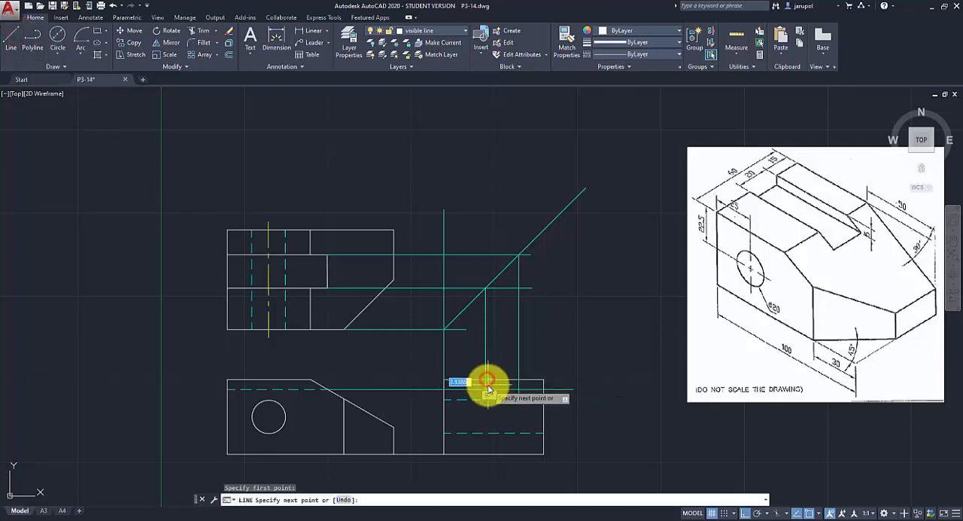
left_click(486, 388)
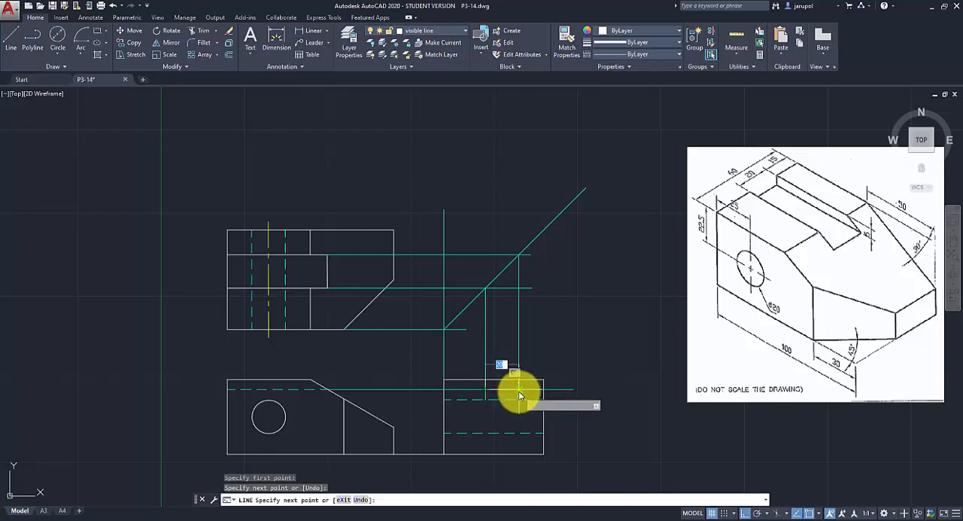
left_click(519, 389)
left_click(519, 379)
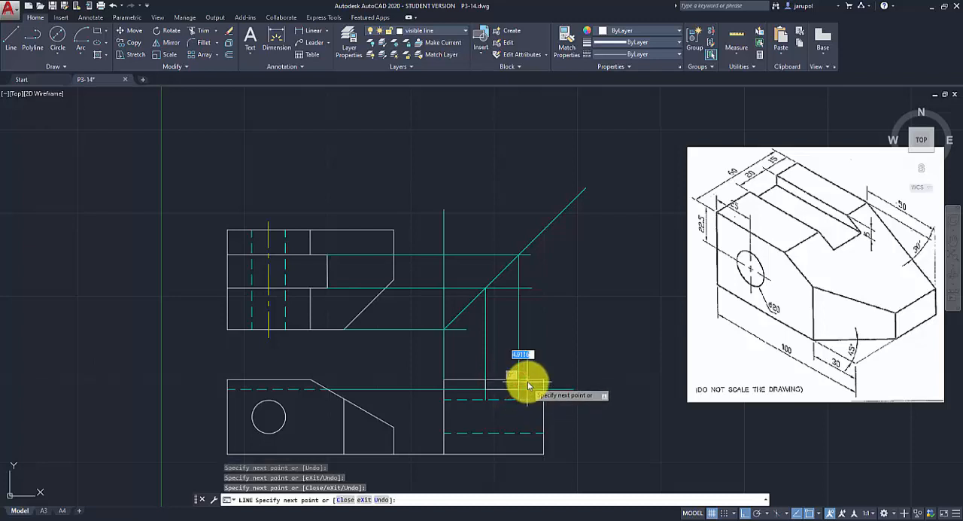
key("Return")
Trim the side view's top edge between the two slot walls to open the slot.
left_click(199, 31)
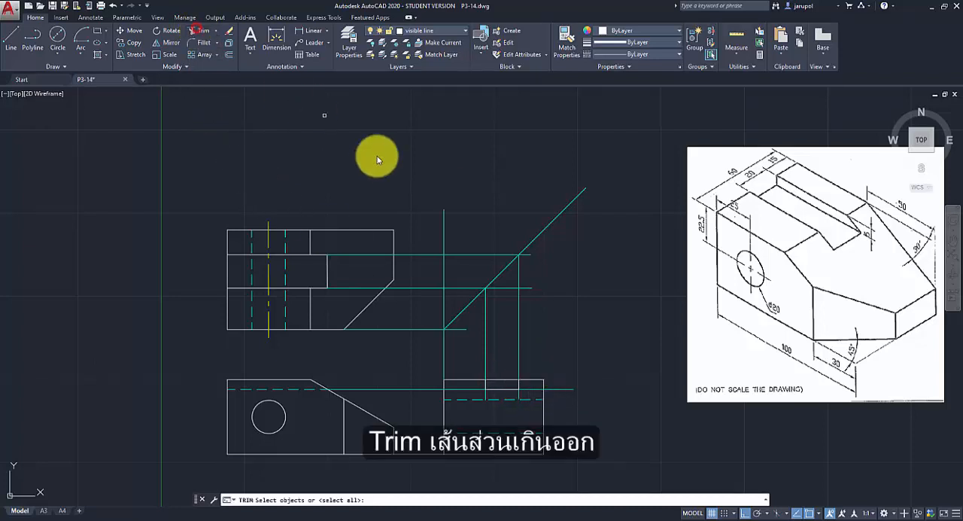
key("Return")
left_click(496, 381)
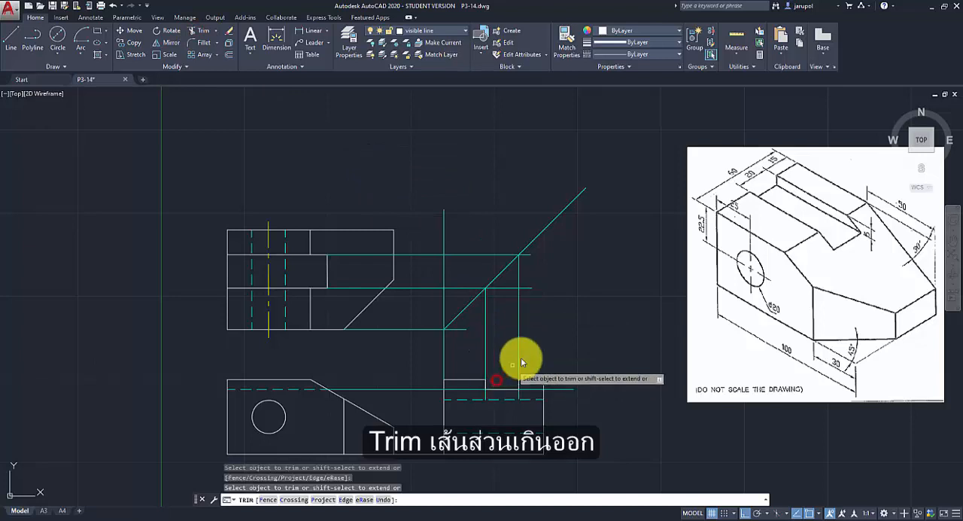
key("Return")
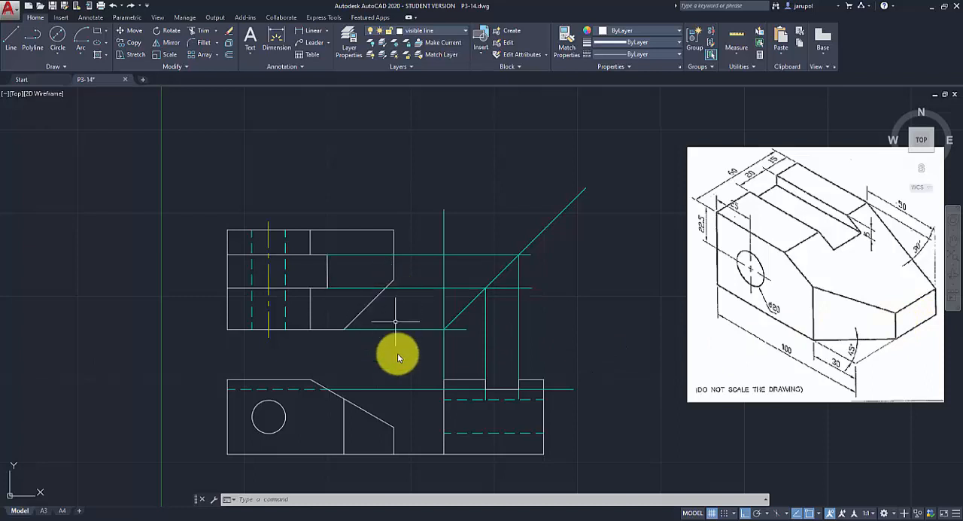
Project the lower end of the front view's slope horizontally to the side view's right edge on the construction line layer.
left_click(465, 31)
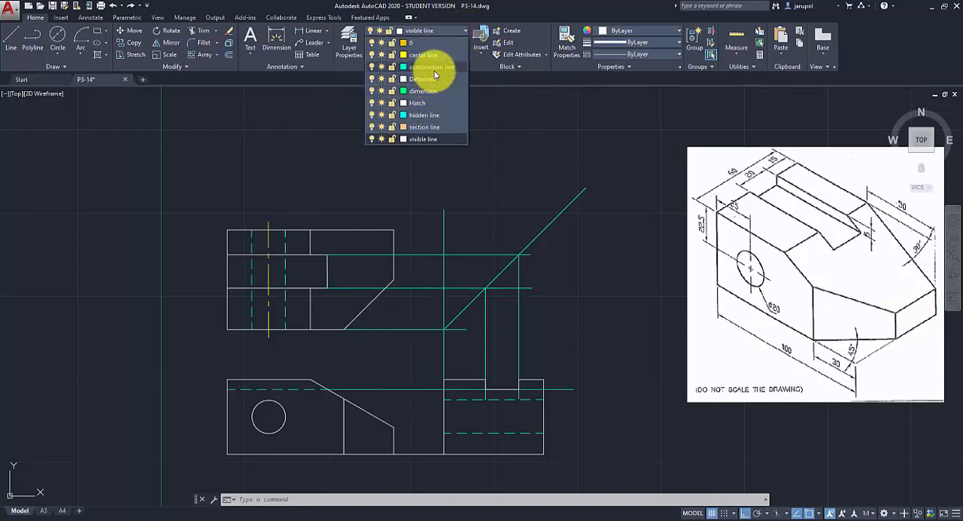
left_click(433, 67)
left_click(14, 50)
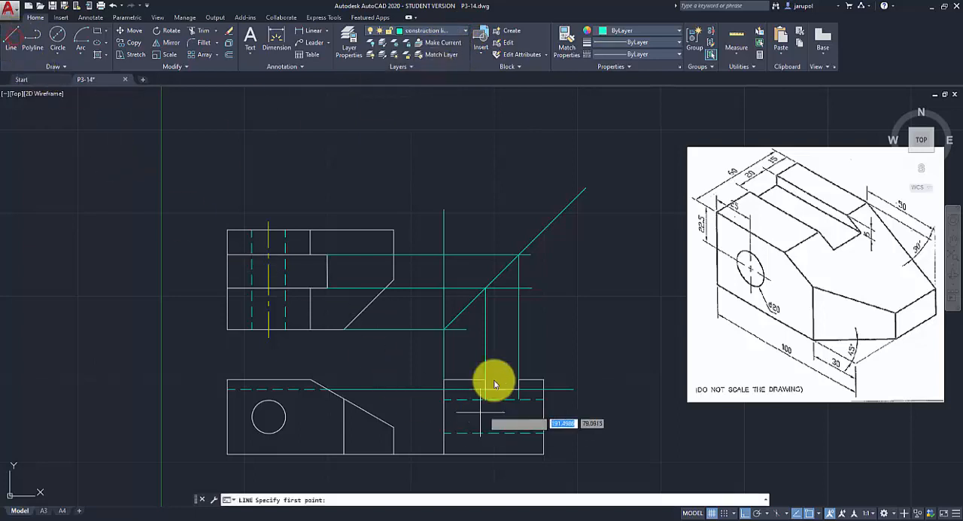
left_click(394, 428)
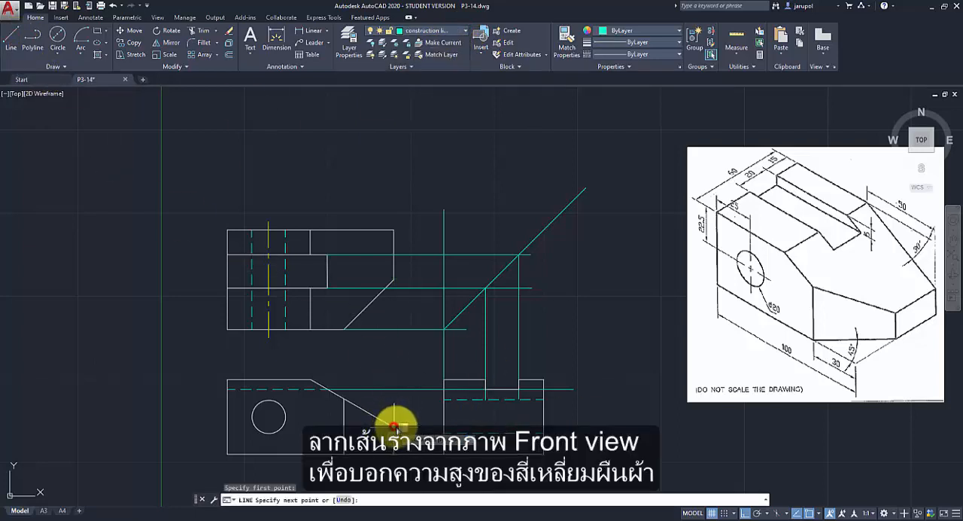
left_click(543, 428)
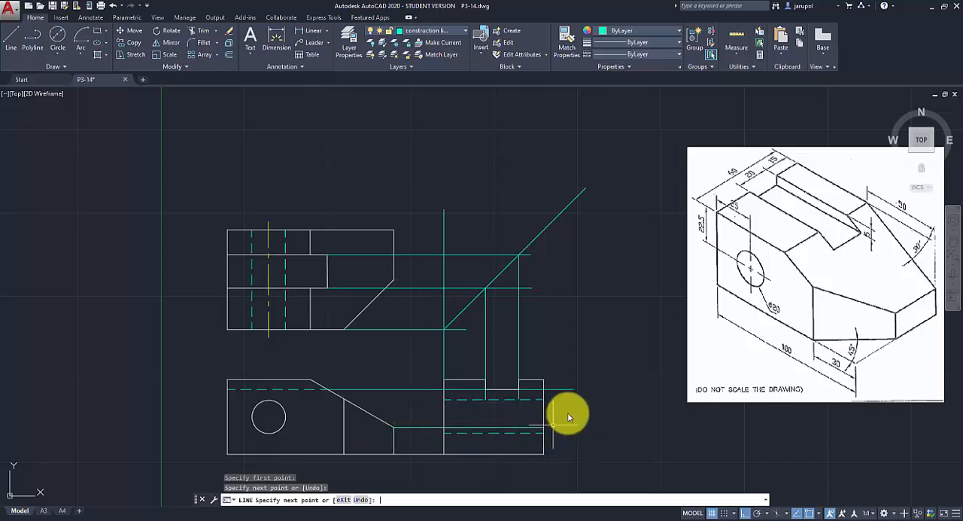
key("Return")
key("Return")
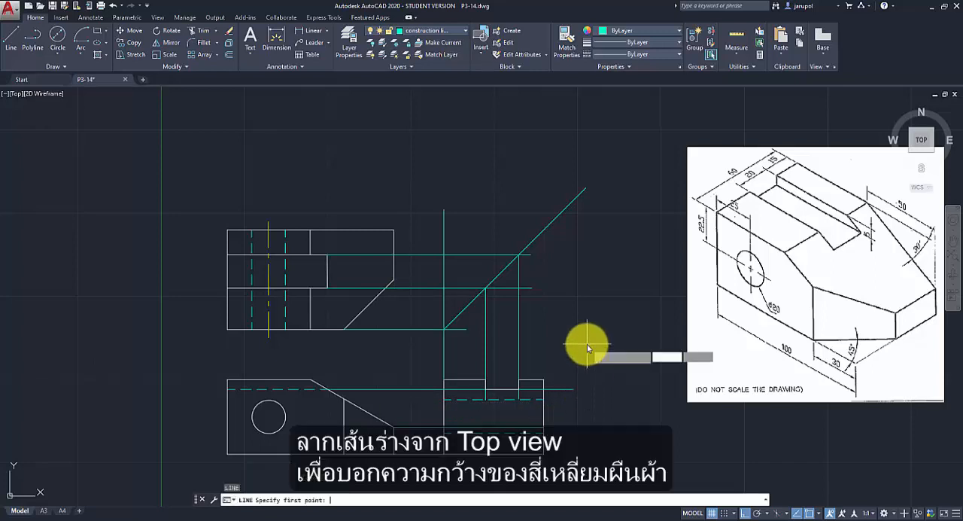
Draw a horizontal construction line about 67 mm long from the top view's right chamfer corner across the miter line.
left_click(392, 280)
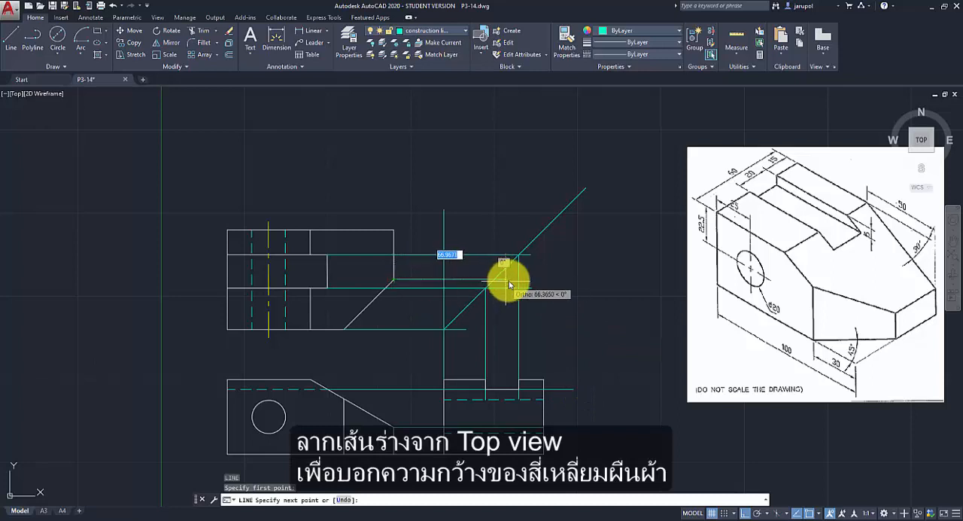
left_click(506, 281)
key("Return")
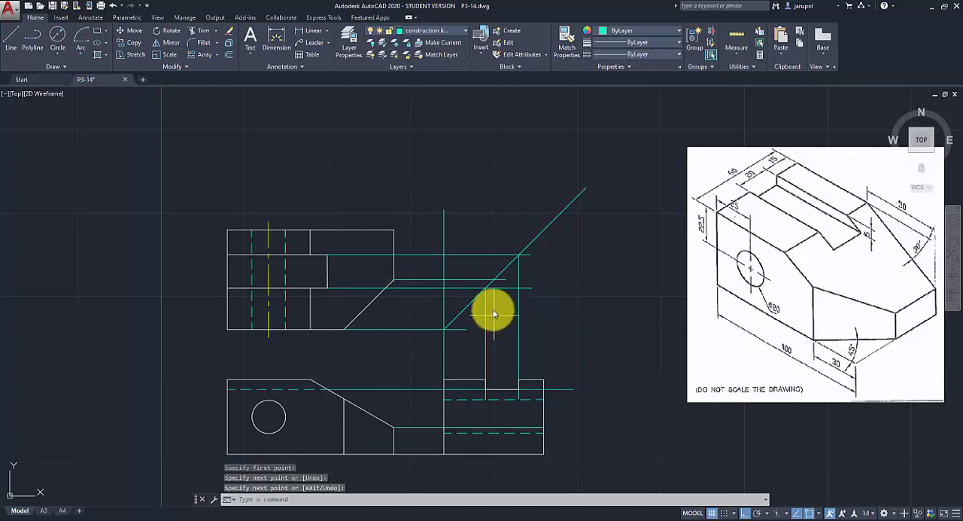
Draw a construction line about 109 mm long straight down from the chamfer projection's miter line intersection to below the side view.
key("Return")
left_click(494, 280)
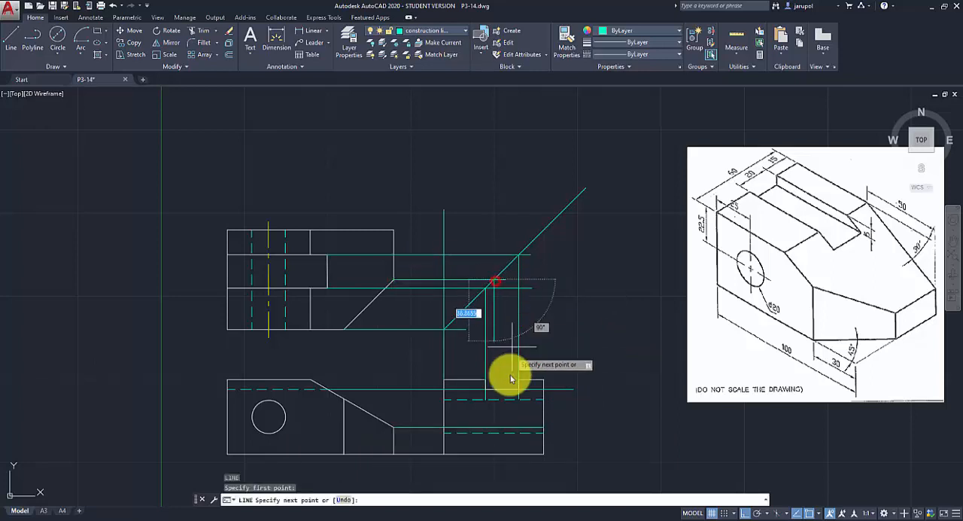
left_click(495, 460)
key("Return")
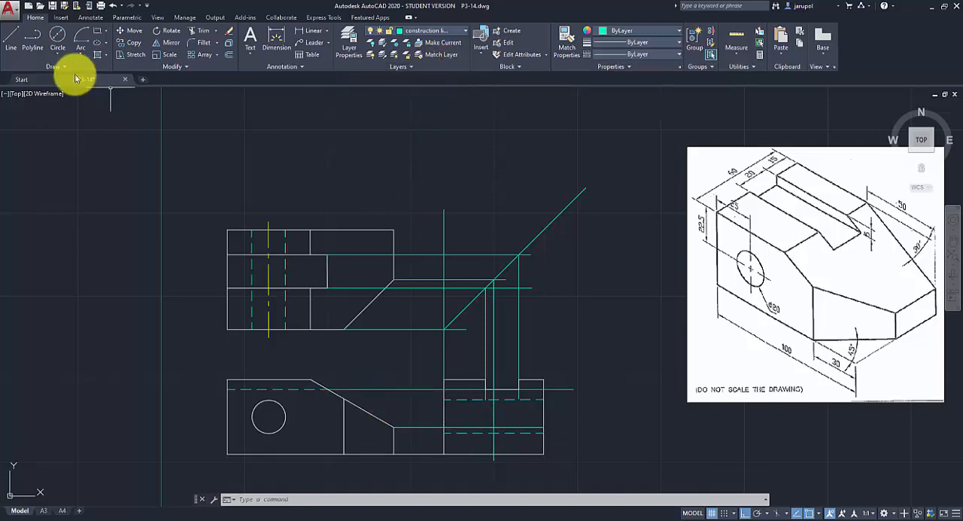
Draw a horizontal construction line from where the front view's slope meets the inner vertical edge to the side view's left edge.
left_click(11, 35)
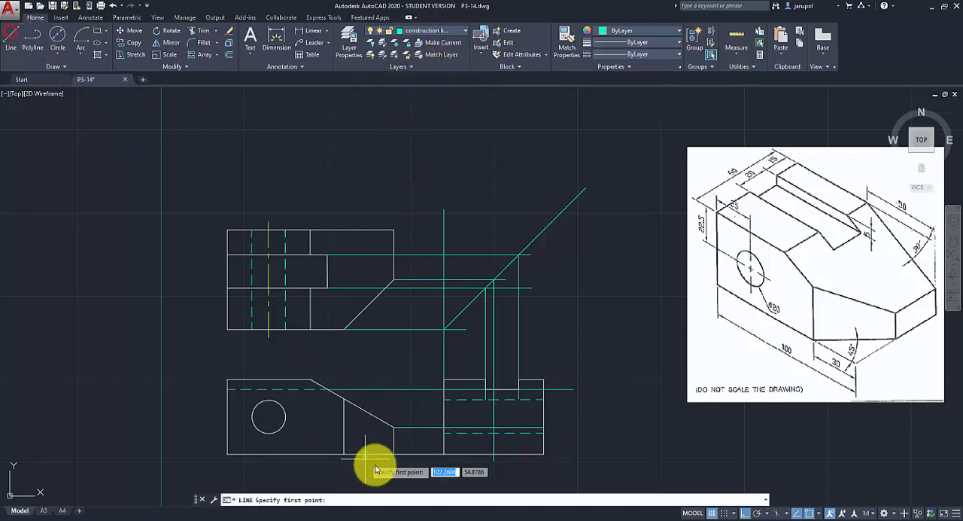
left_click(344, 399)
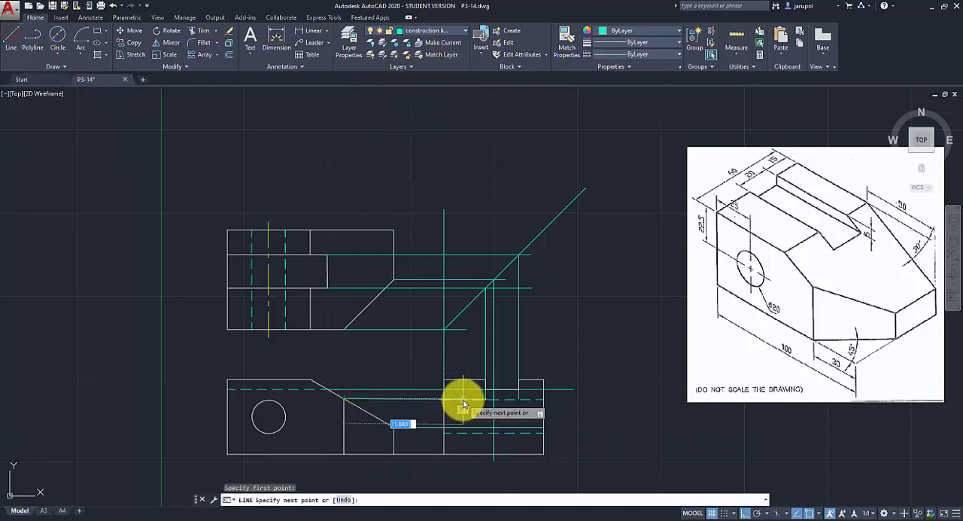
scroll(462, 402, "up", 1)
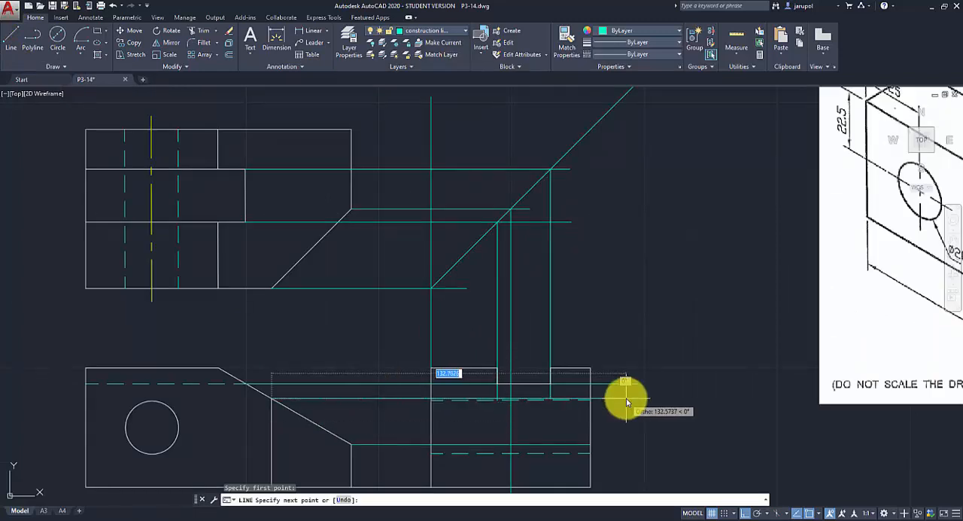
scroll(424, 400, "up", 3)
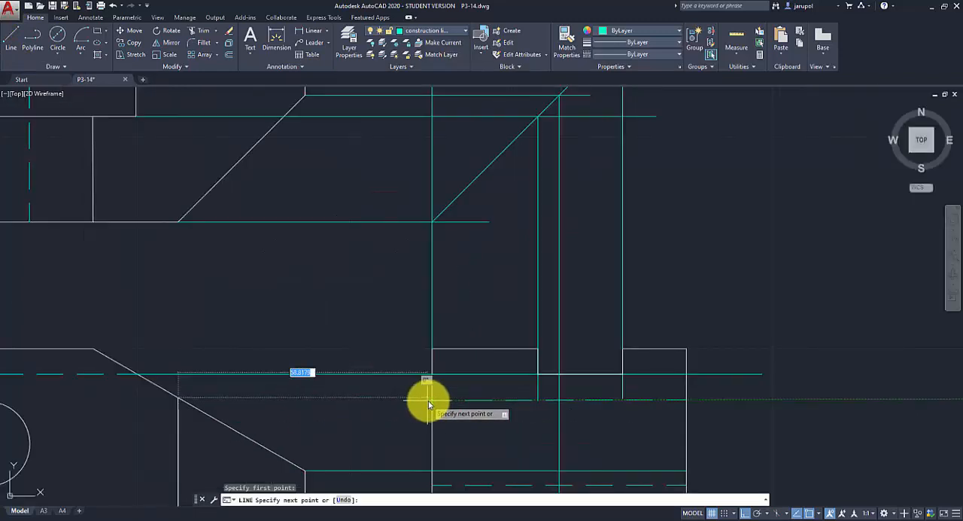
scroll(424, 400, "up", 1)
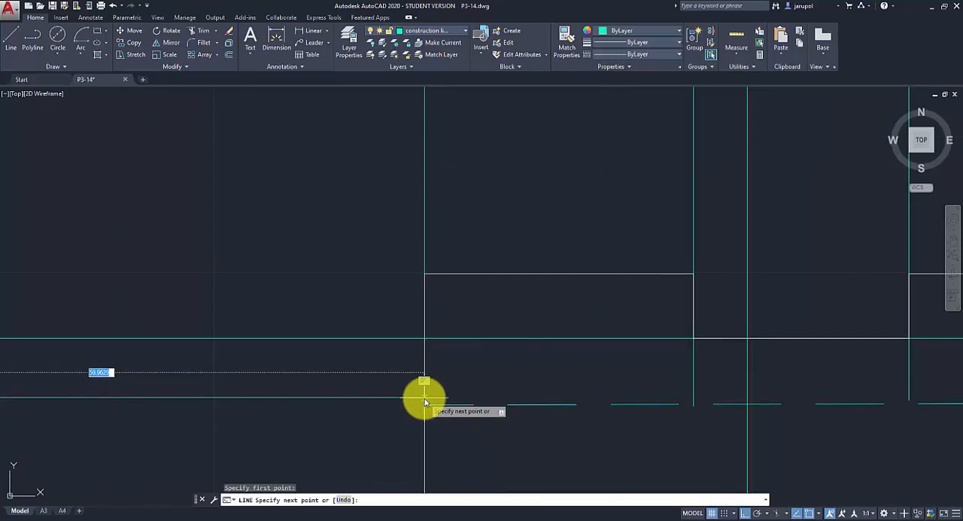
left_click(425, 398)
scroll(459, 407, "down", 3)
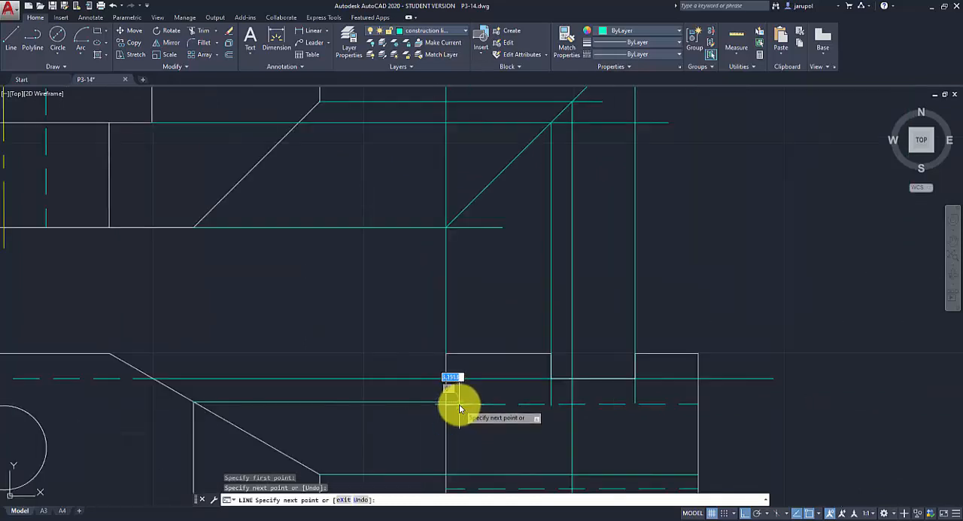
key("Return")
scroll(458, 413, "down", 3)
scroll(465, 444, "up", 2)
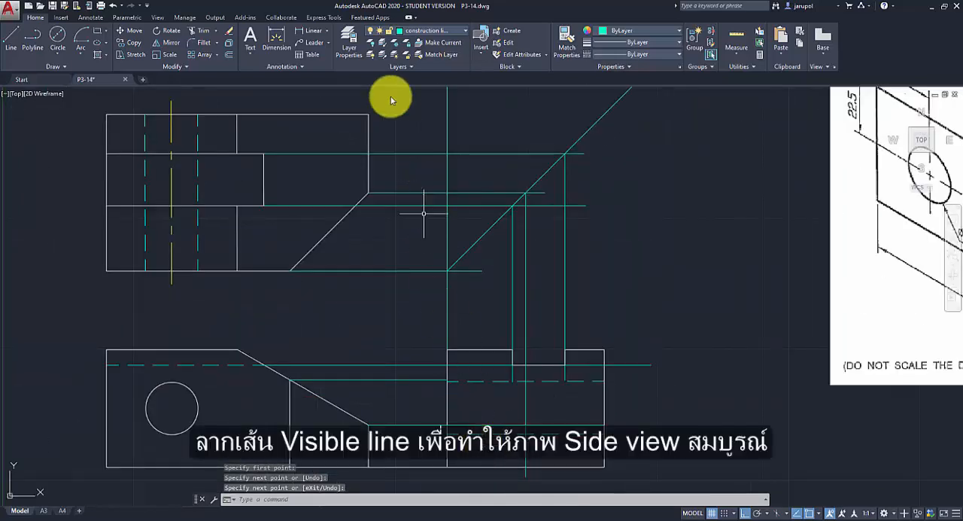
On the visible line layer, draw the side view's sloped edge from the crossing of the chamfer projections up to the left-edge projection point.
left_click(466, 30)
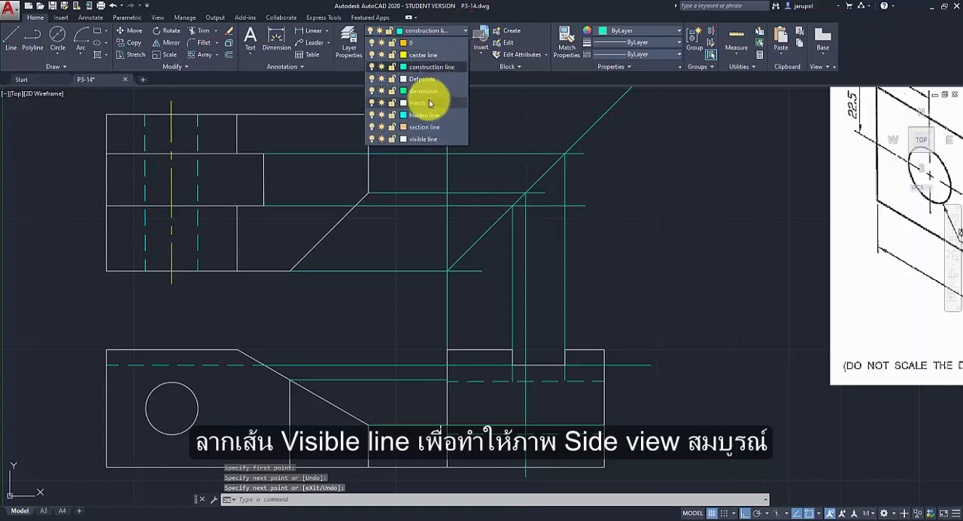
left_click(419, 138)
left_click(15, 38)
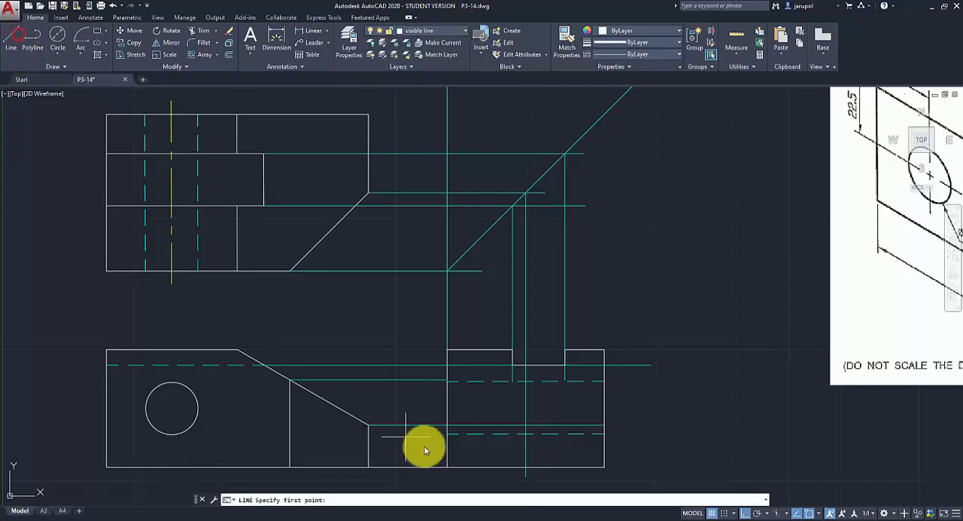
left_click(525, 430)
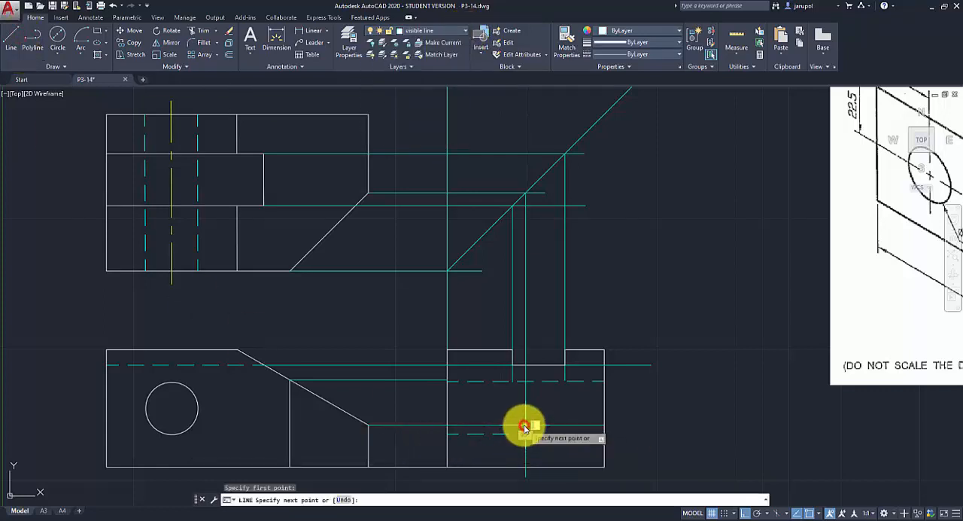
scroll(449, 386, "up", 5)
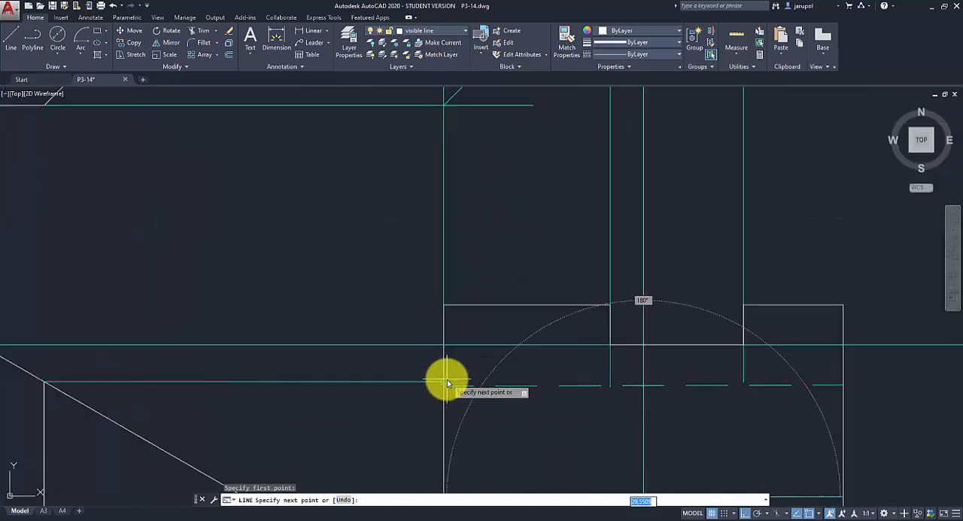
left_click(442, 385)
scroll(462, 403, "down", 5)
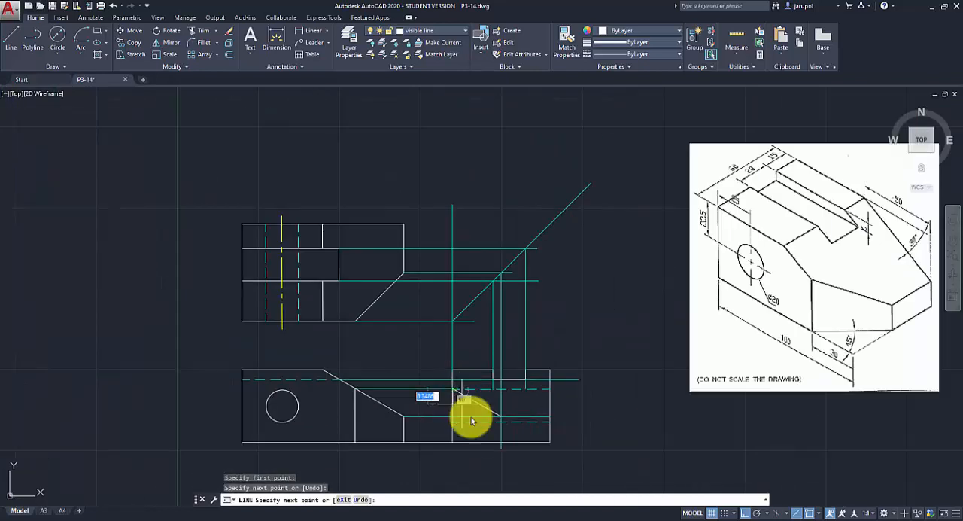
key("Return")
Draw visible lines from the side view's bottom edge up the chamfer projection to the slope's lower end and across to the right edge.
scroll(506, 464, "up", 2)
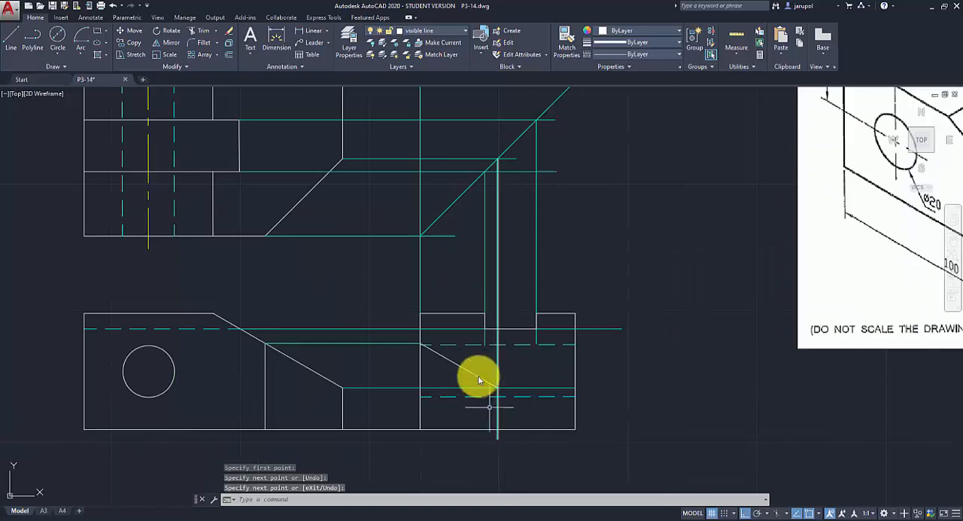
key("space")
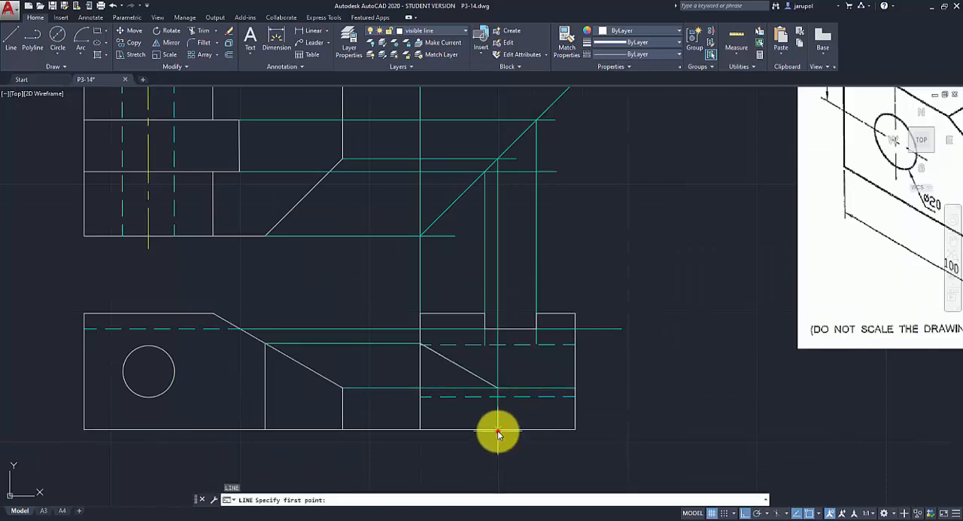
left_click(499, 388)
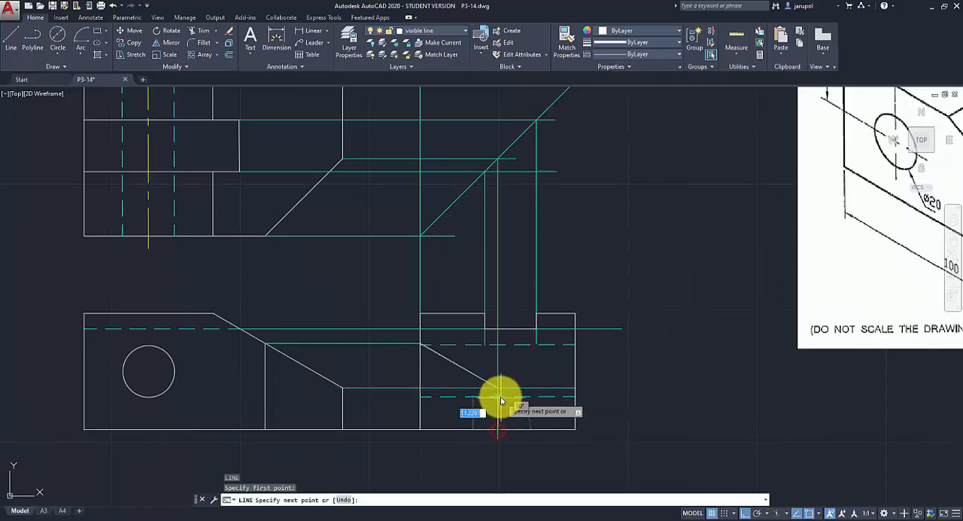
left_click(574, 389)
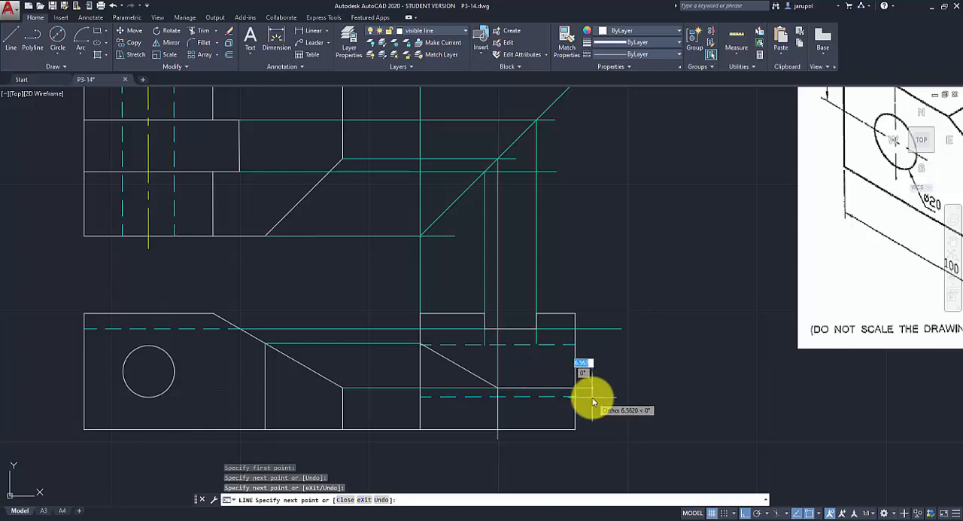
key("space")
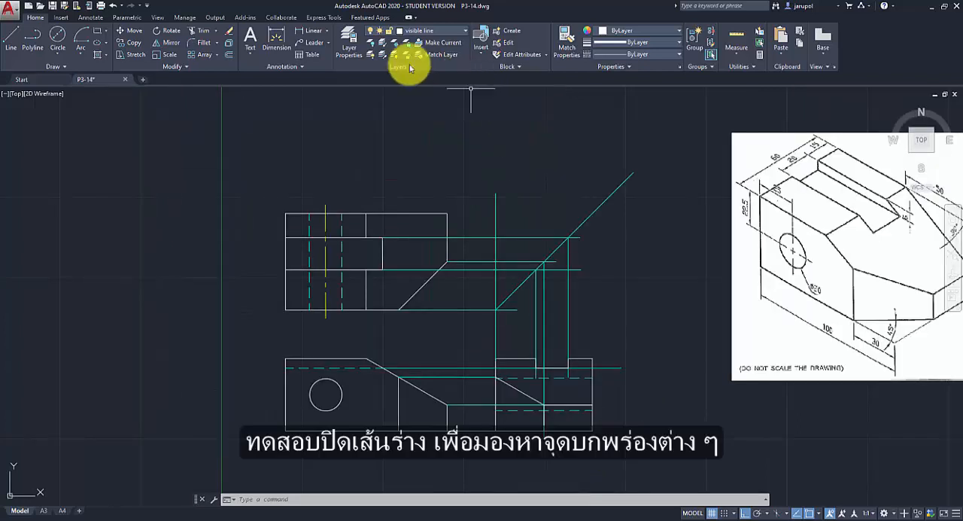
Turn off the construction line layer.
left_click(353, 47)
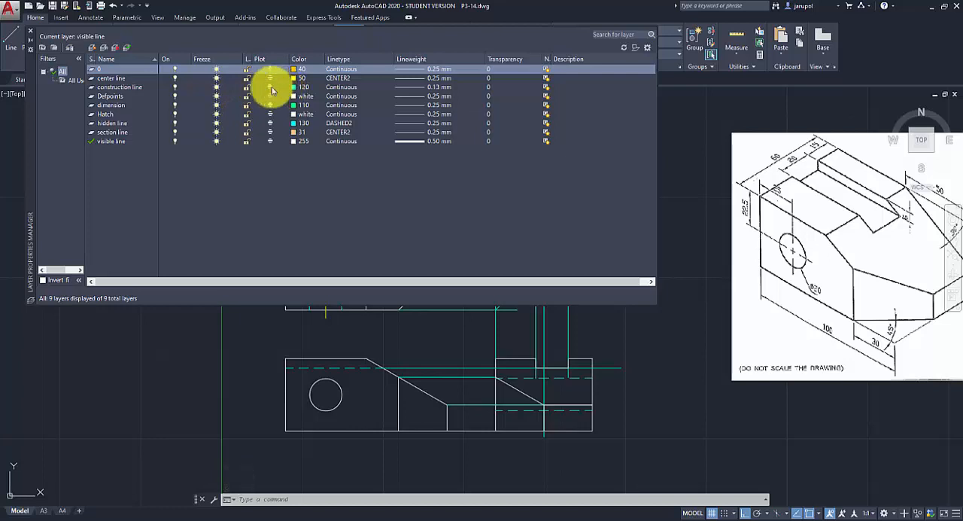
left_click(175, 89)
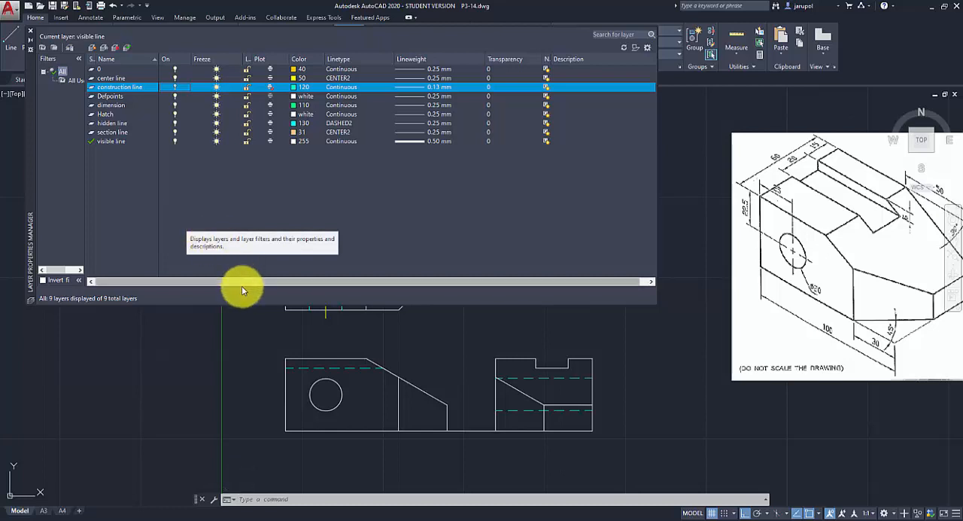
left_click(30, 31)
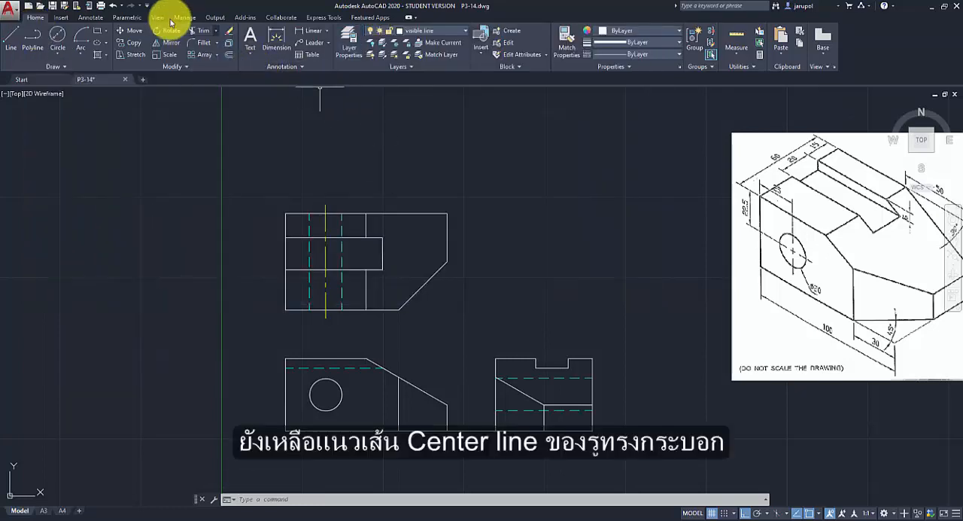
Add a centerline between the two dashed hole lines in the side view.
left_click(88, 17)
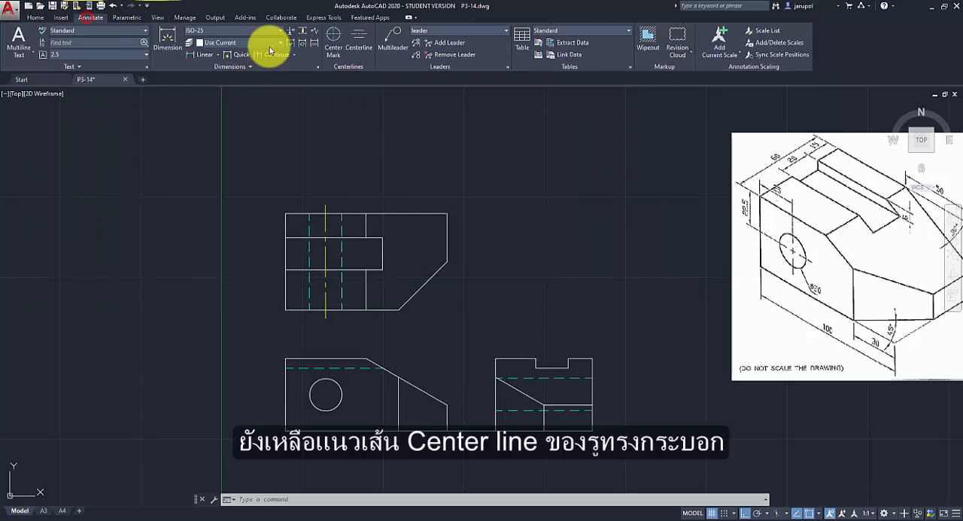
left_click(359, 42)
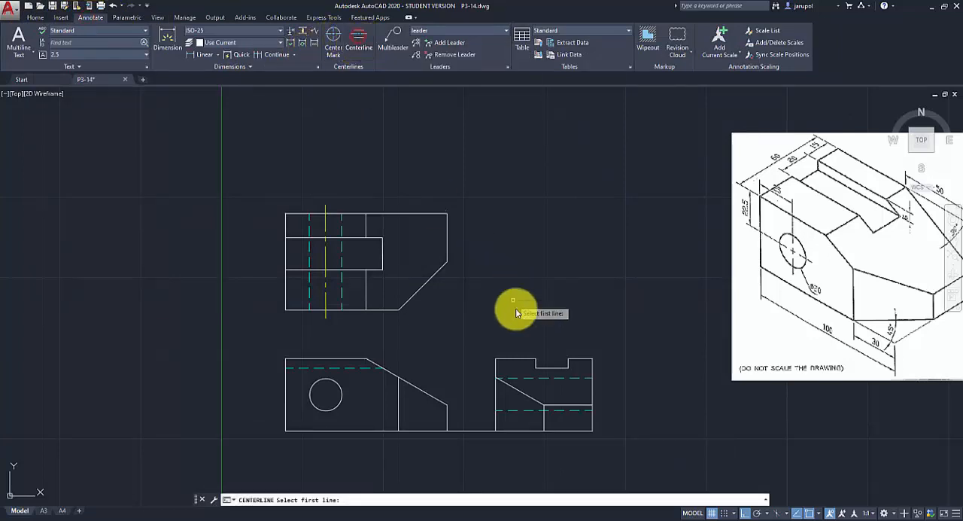
left_click(528, 380)
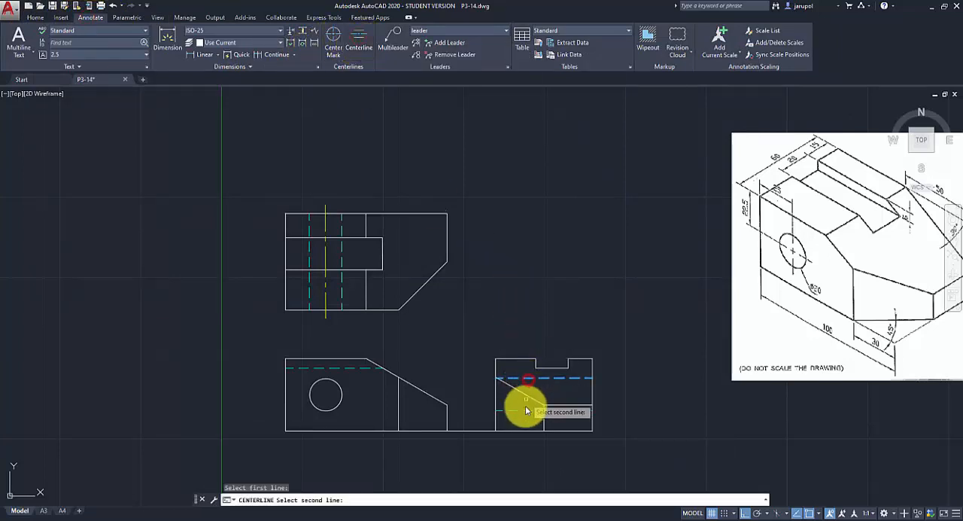
left_click(530, 411)
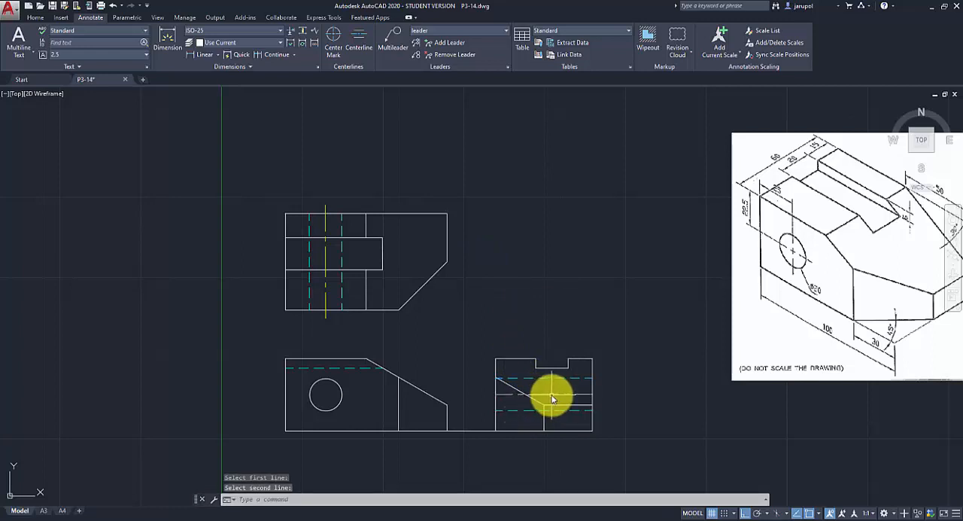
Move the side view's hole centerline to the center line layer.
left_click(551, 395)
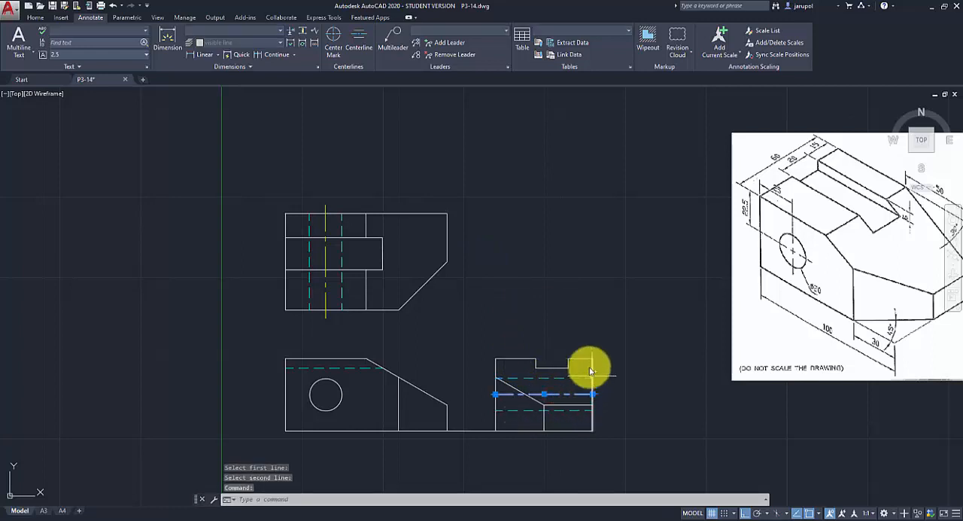
left_click(36, 18)
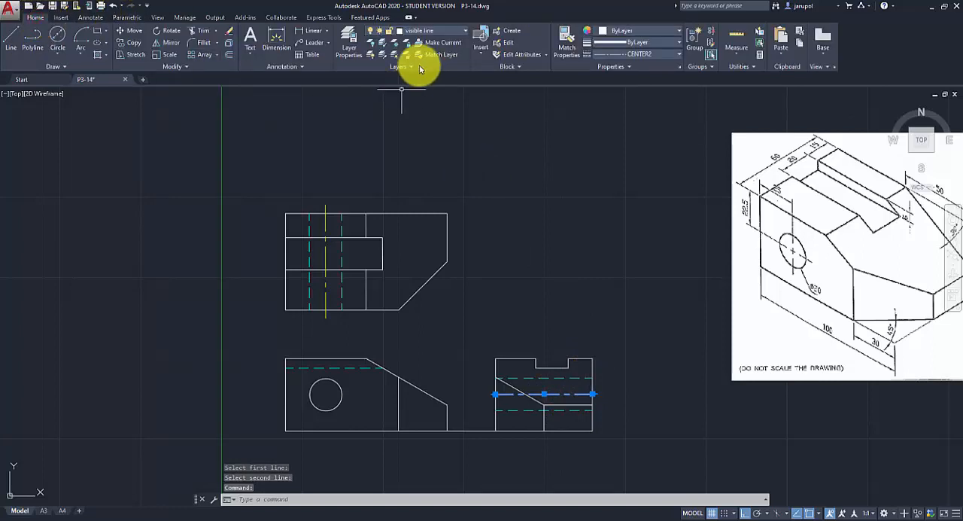
left_click(436, 30)
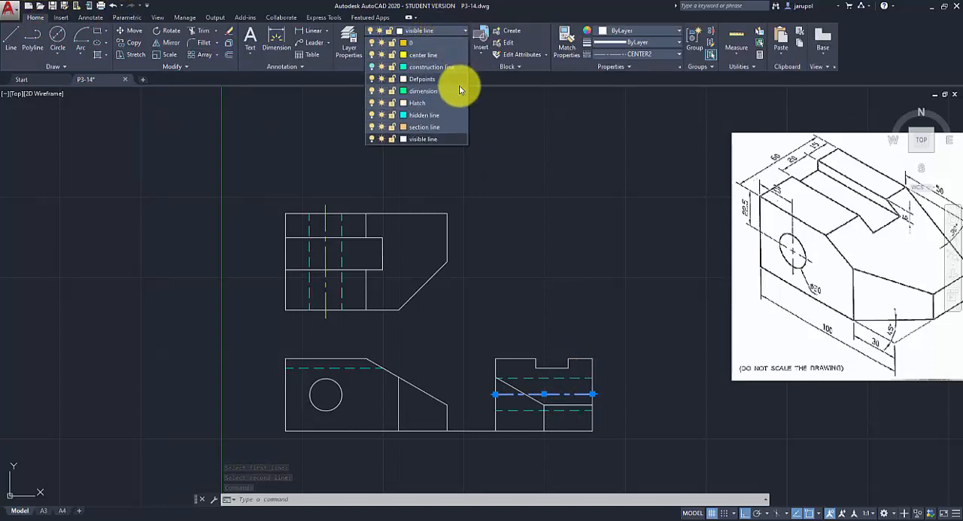
left_click(430, 57)
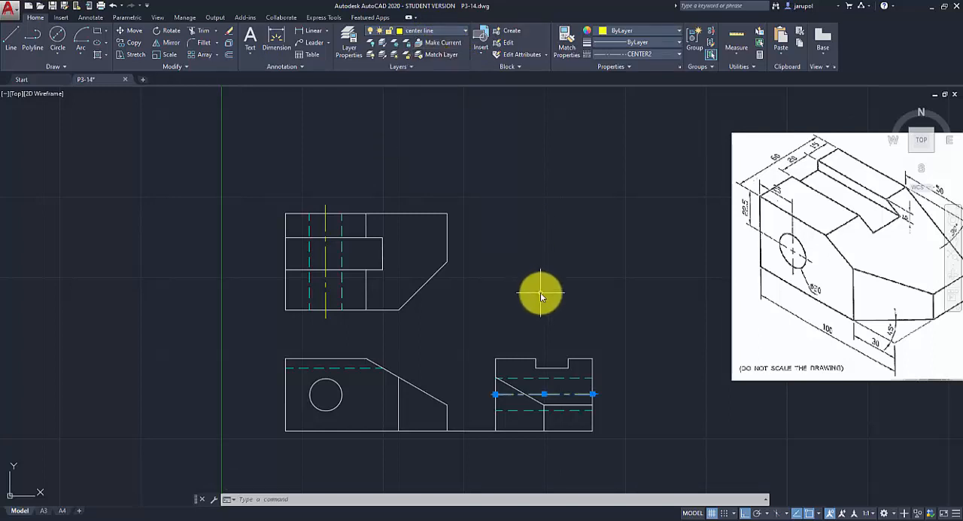
type("cl")
key("Return")
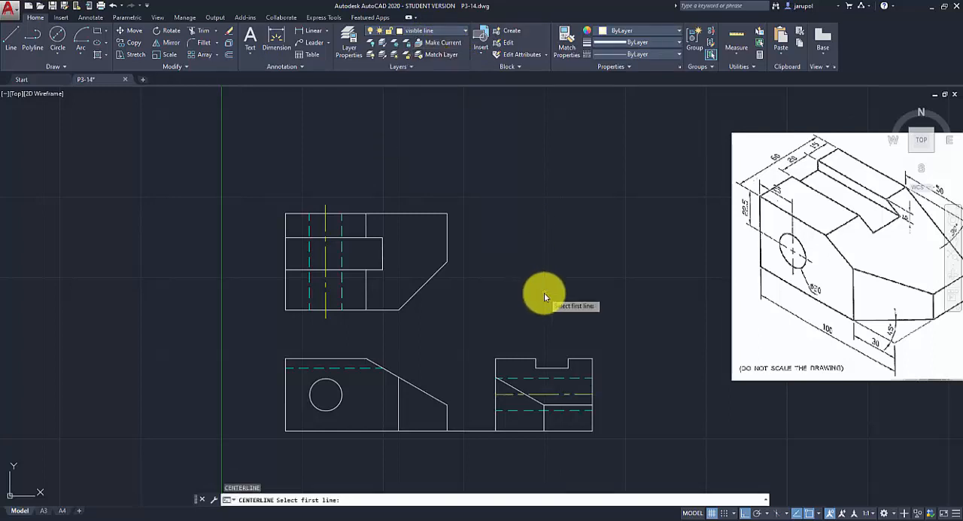
key("Escape")
Stretch both ends of the side view's centerline past the outline to 35 mm from its midpoint.
scroll(587, 417, "up", 2)
scroll(577, 410, "up", 2)
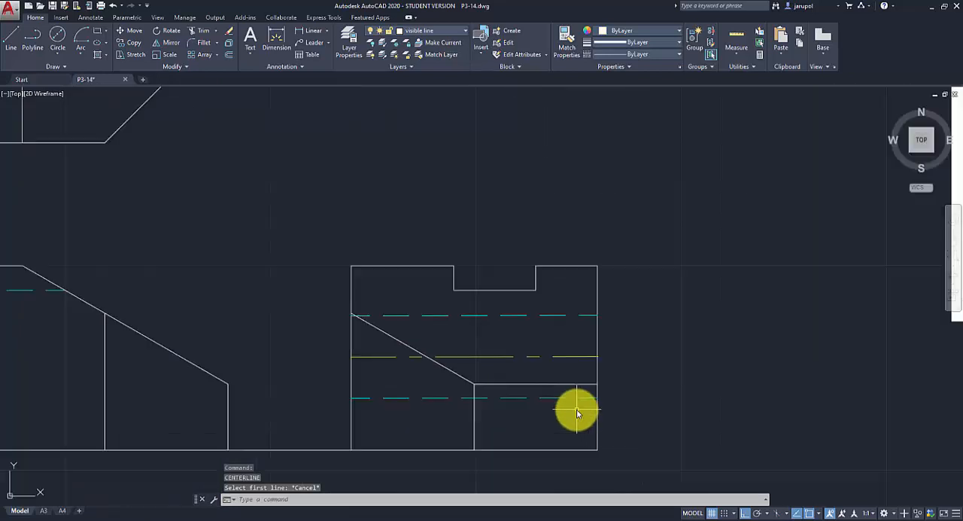
left_click(585, 357)
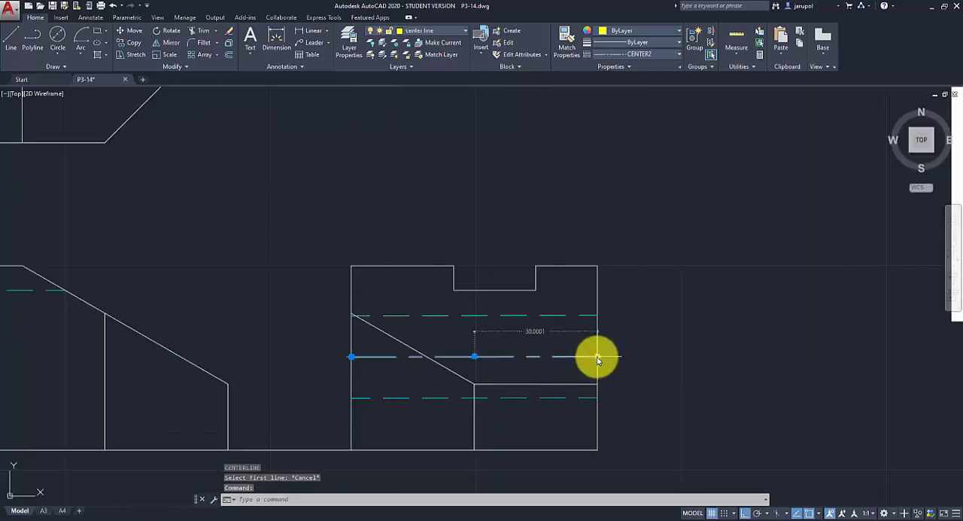
left_click(597, 357)
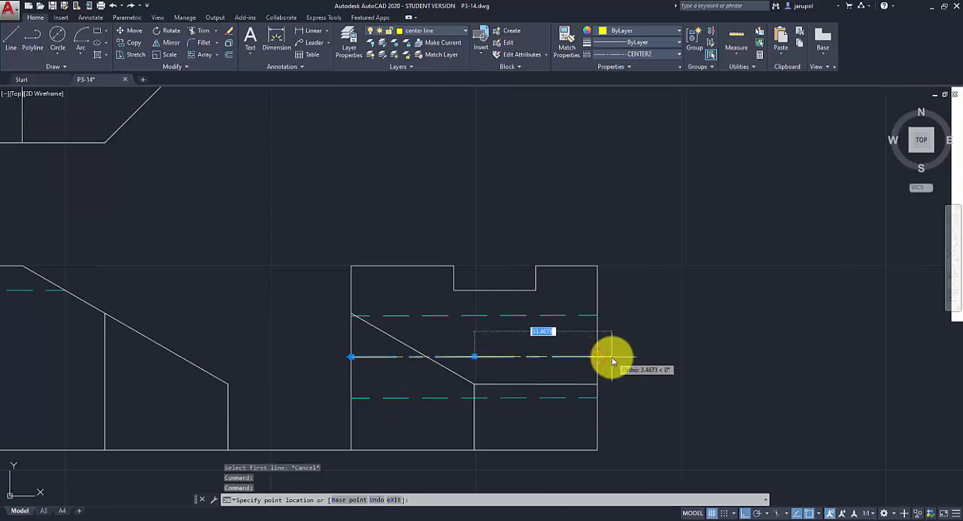
type("35")
key("Return")
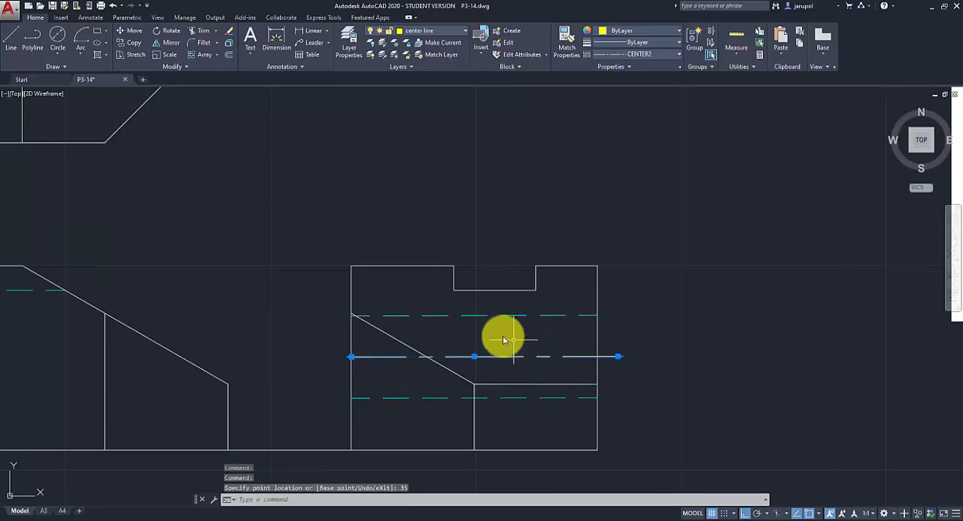
left_click(351, 357)
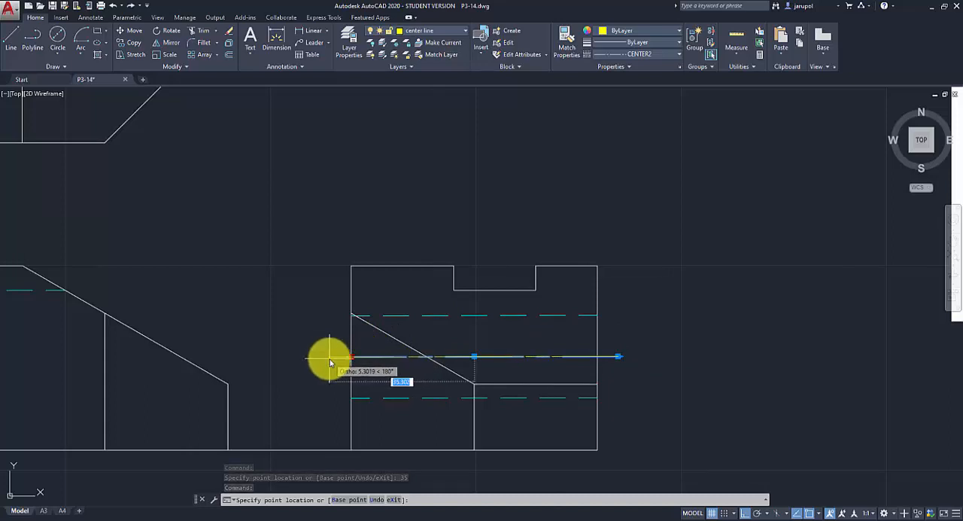
type("35")
key("Return")
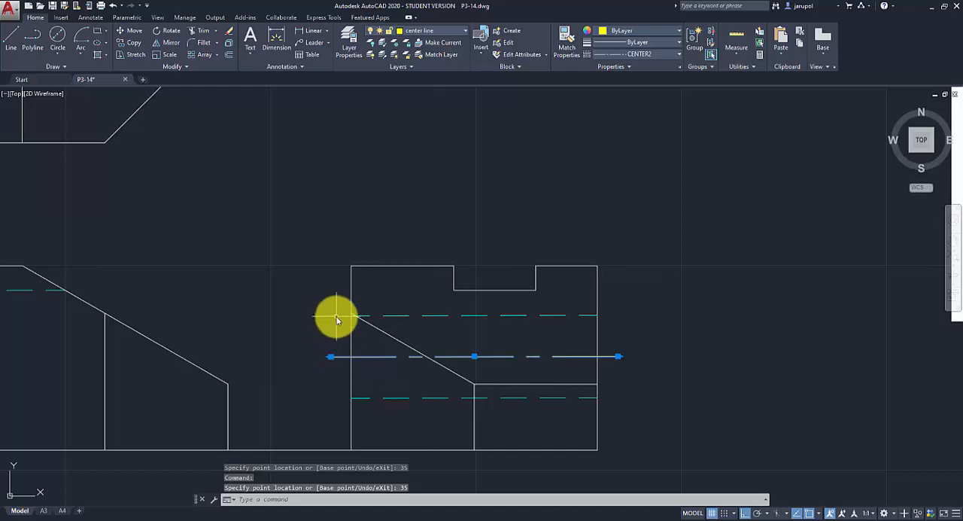
Delete the leftover line joining the base of the front view to the side view.
key("Escape")
scroll(222, 382, "down", 4)
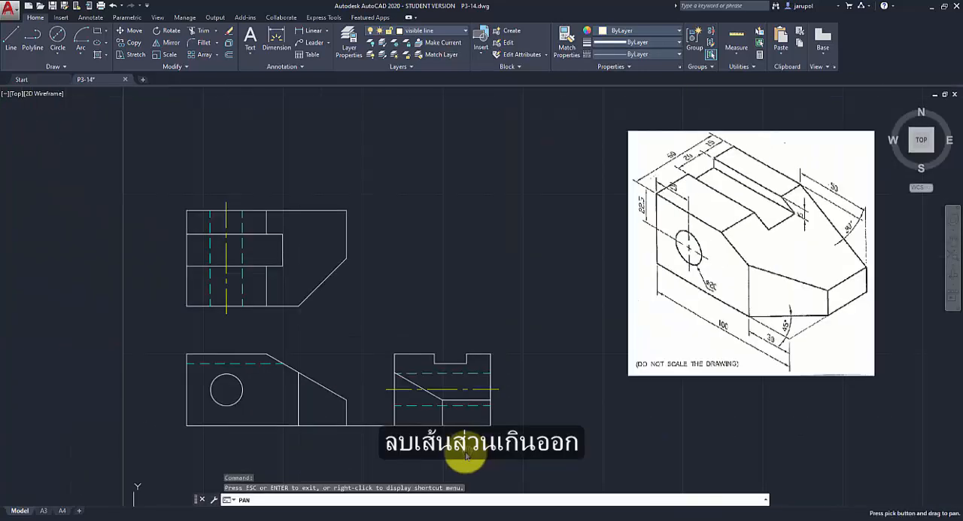
left_click(371, 426)
key("Delete")
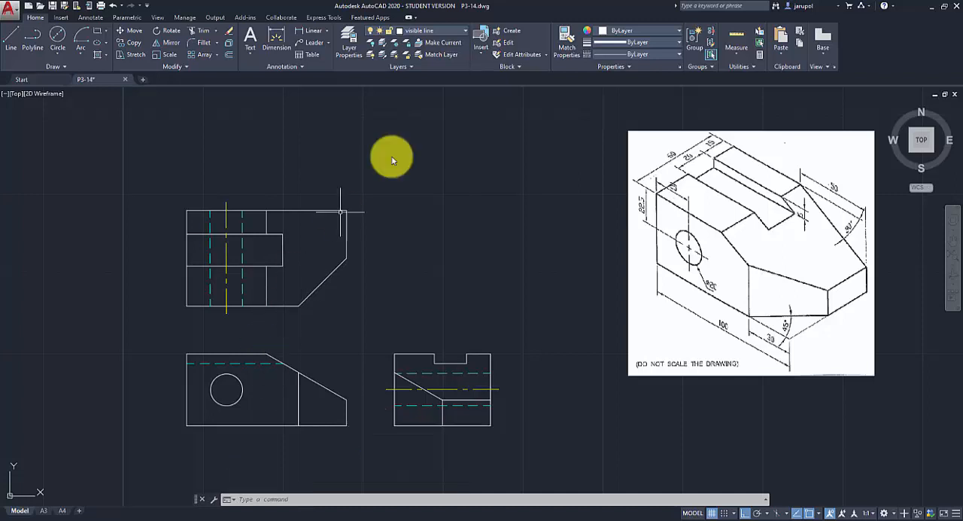
Make the center line layer current and add a center mark to the hole circle in the front view.
left_click(465, 32)
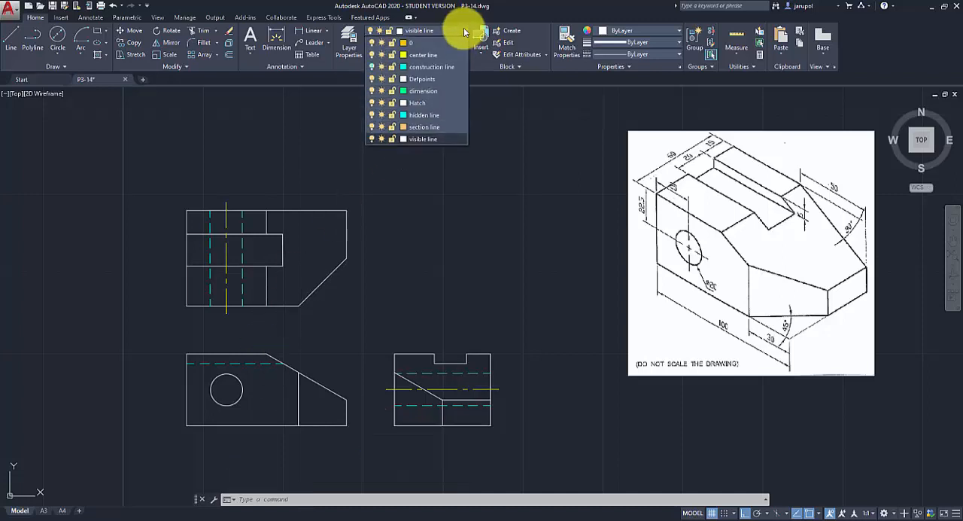
left_click(428, 58)
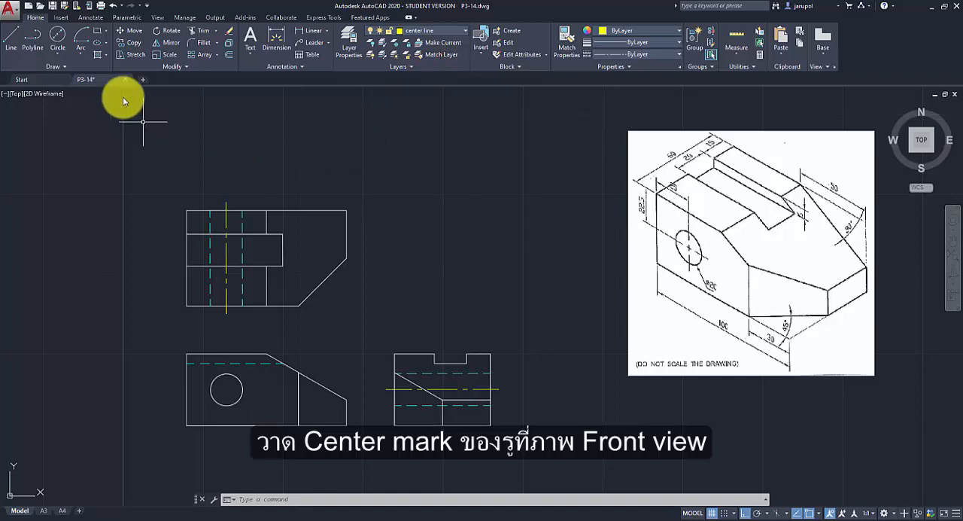
left_click(89, 18)
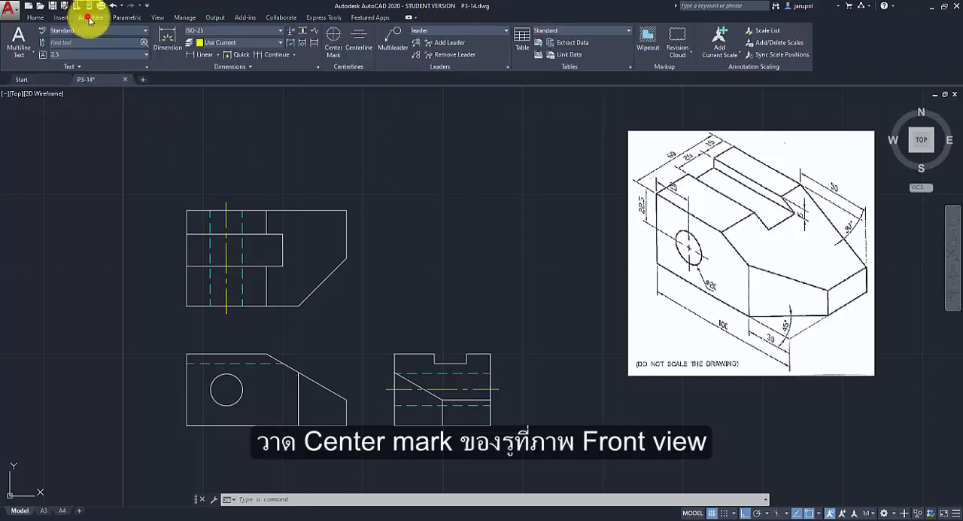
left_click(334, 36)
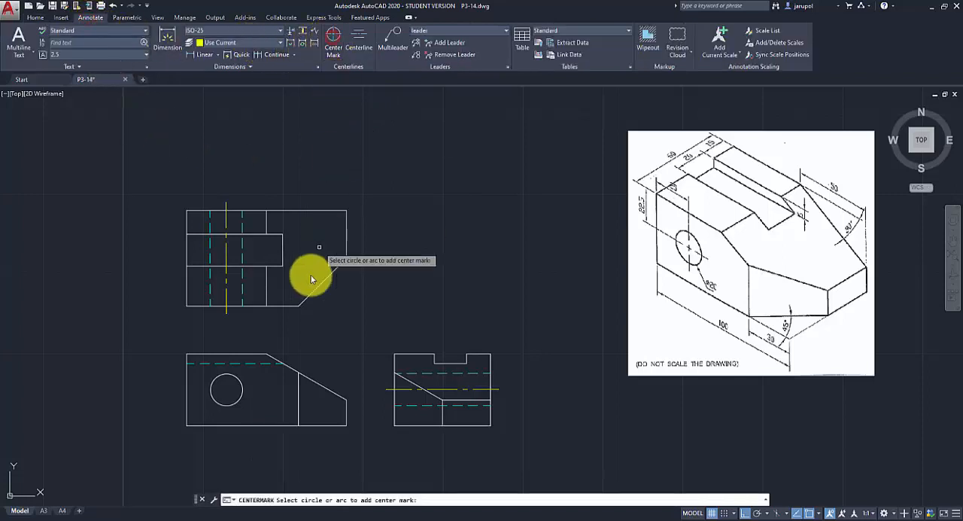
left_click(244, 393)
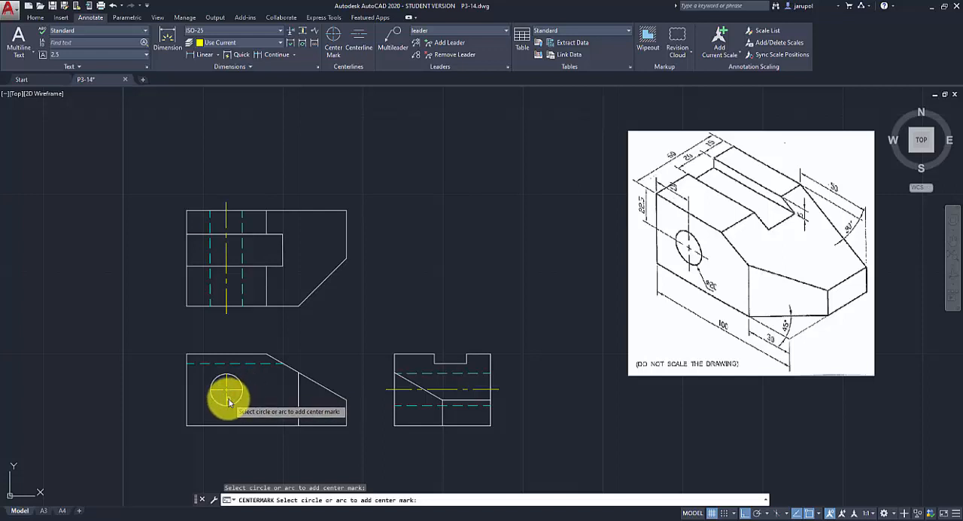
scroll(218, 403, "up", 4)
key("Escape")
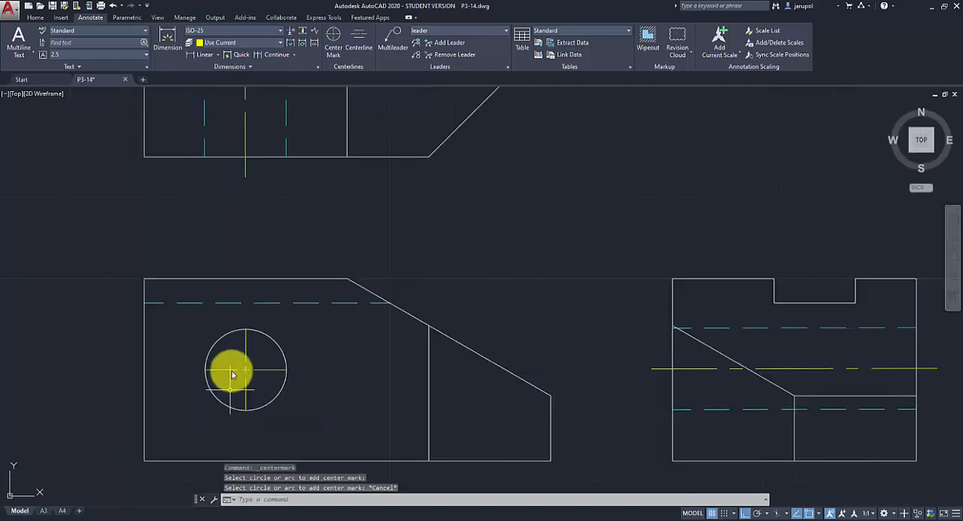
Stretch the center mark's upper arm 3 mm past the hole circle and its right arm to 13 mm from the center.
scroll(246, 353, "up", 2)
left_click(245, 348)
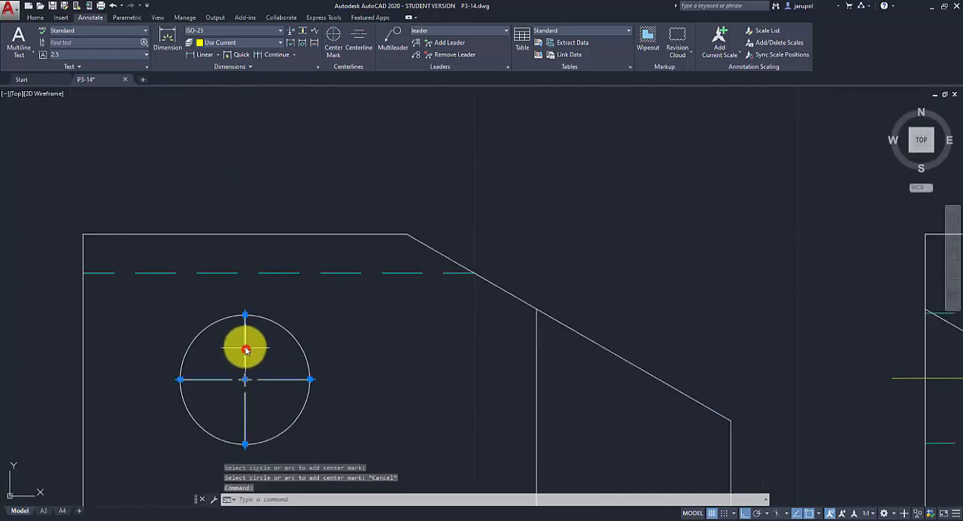
left_click(245, 313)
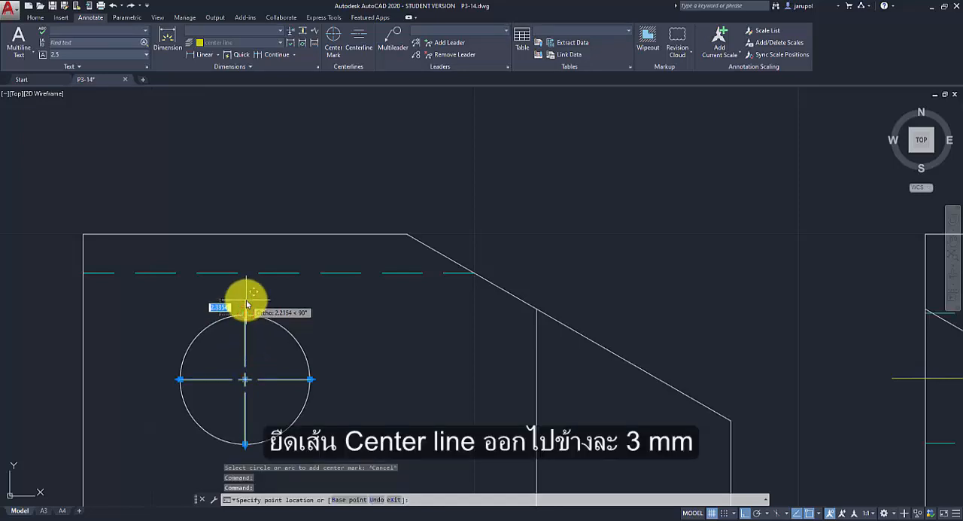
type("3")
key("Return")
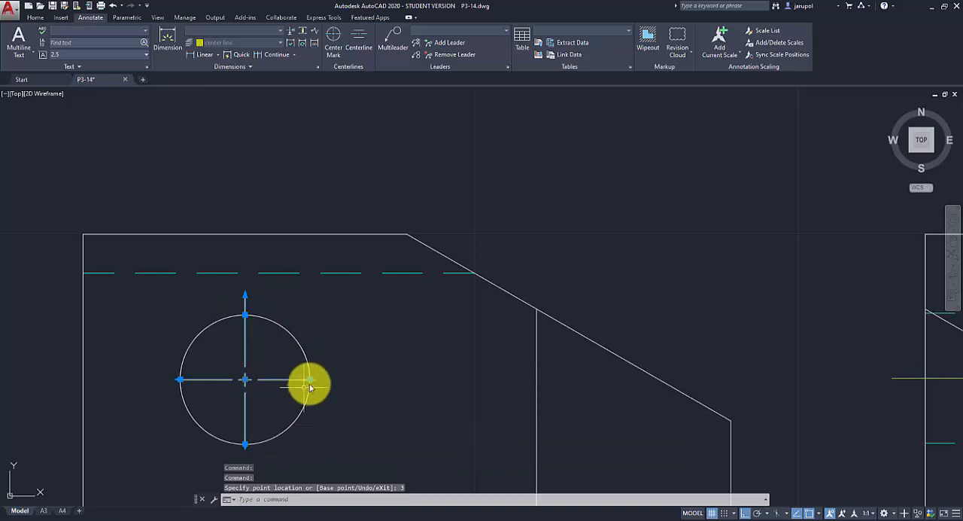
left_click(310, 379)
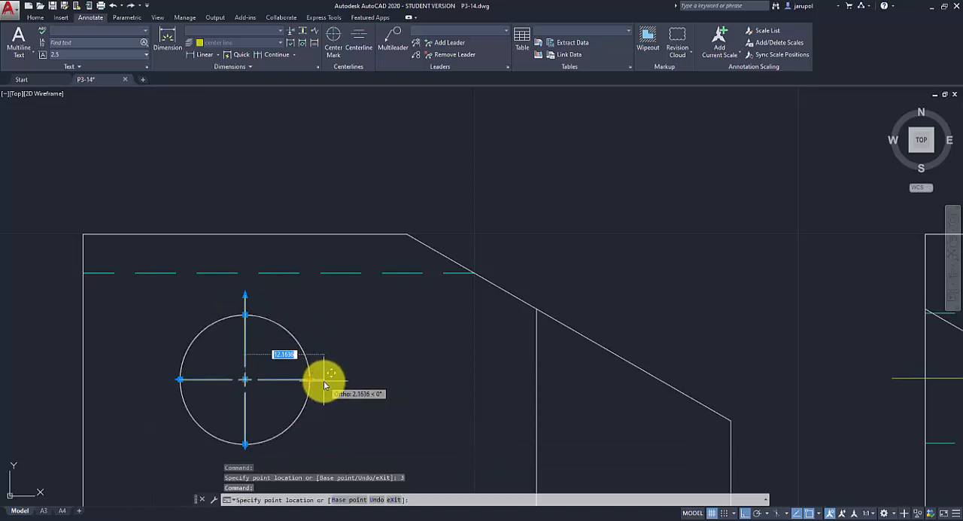
type("13")
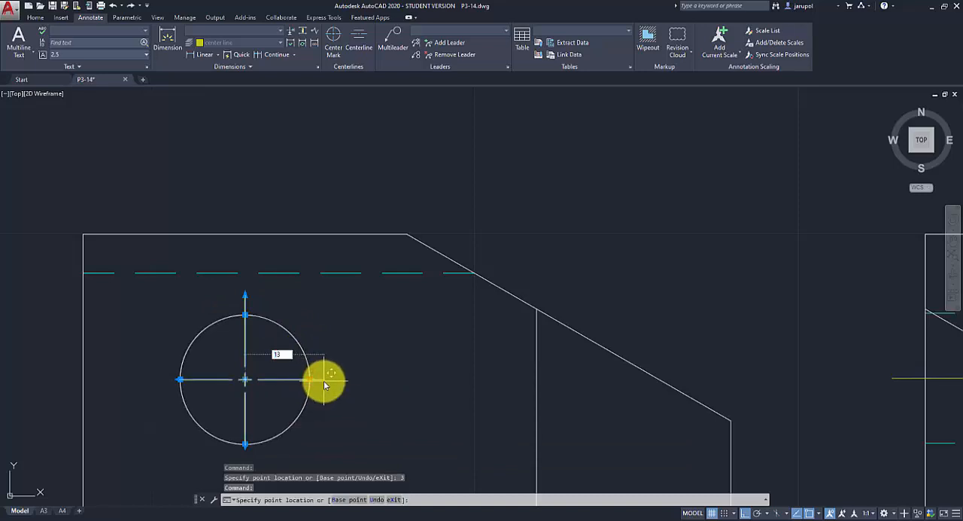
key("Return")
Stretch the center mark's lower and left arms past the hole circle to 13 mm from the center.
left_click(245, 444)
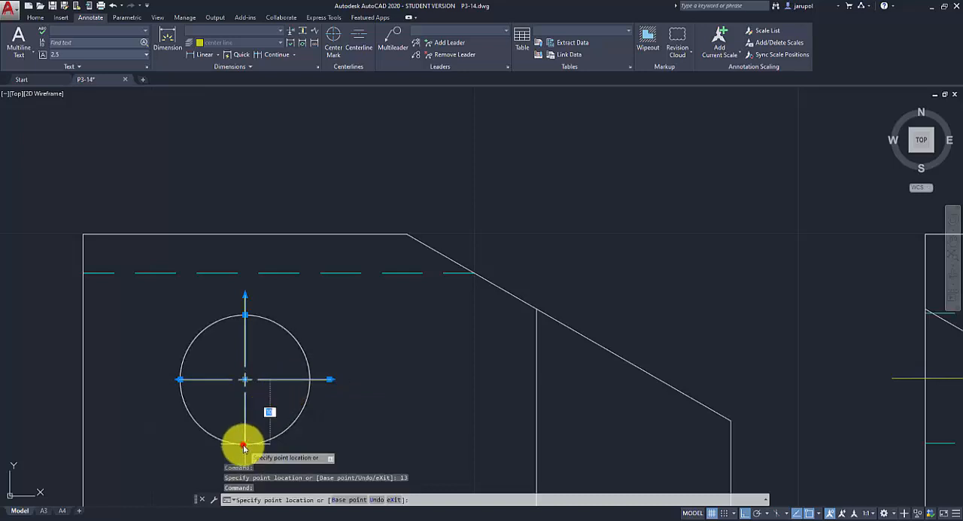
type("13")
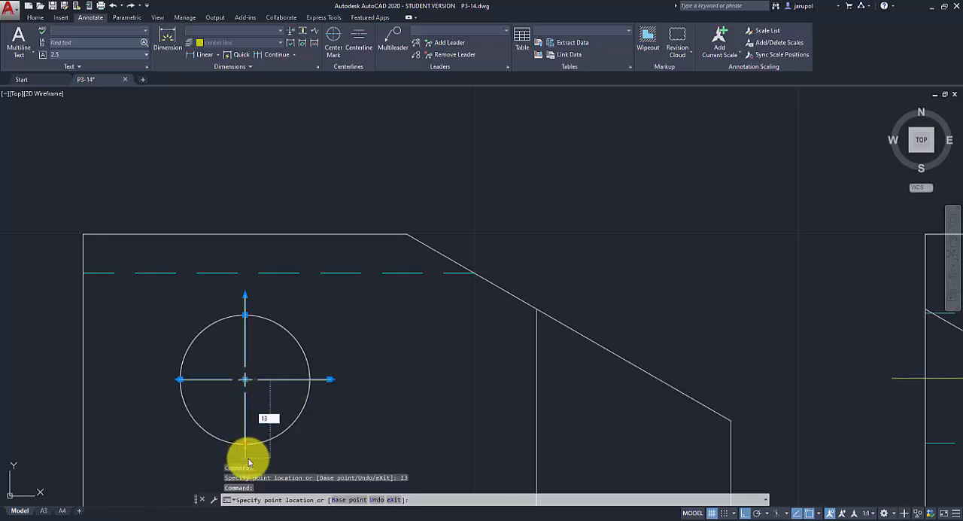
key("Return")
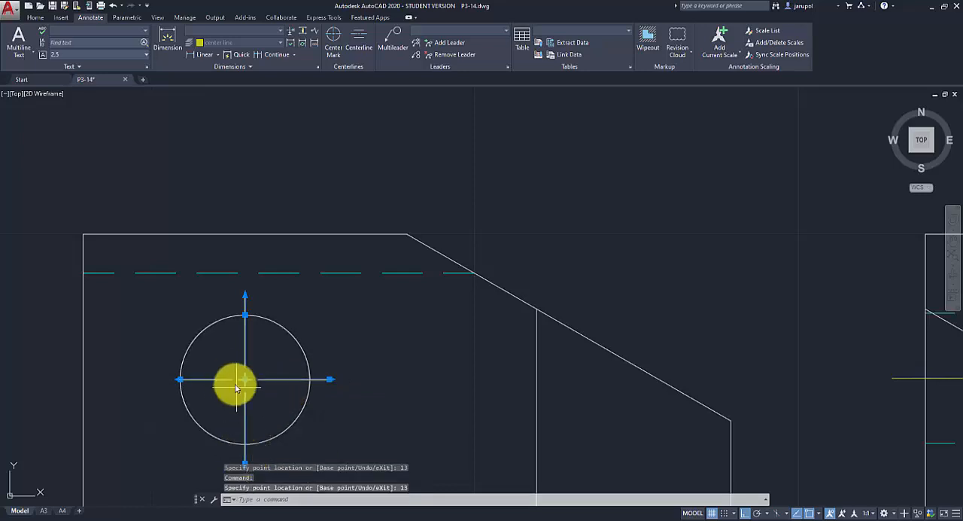
left_click(181, 379)
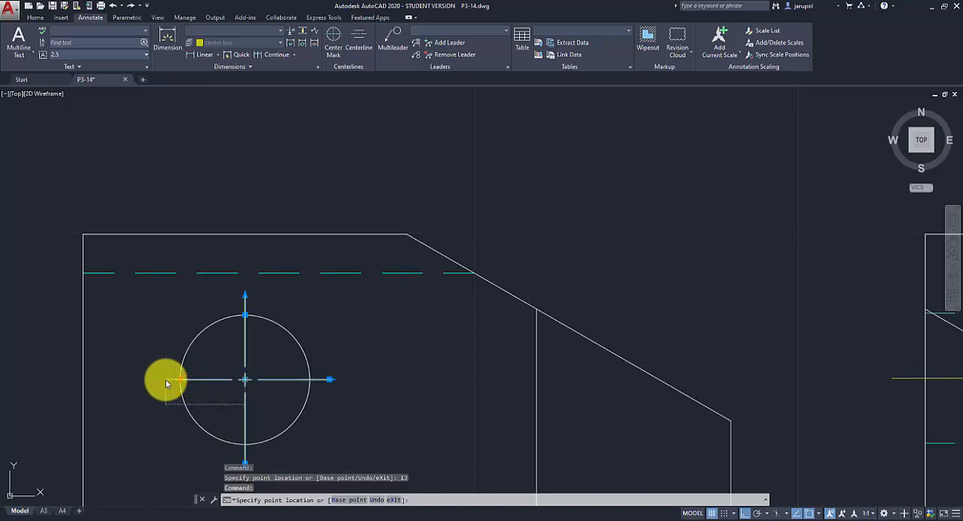
key("Escape")
key("Escape")
scroll(330, 380, "down", 4)
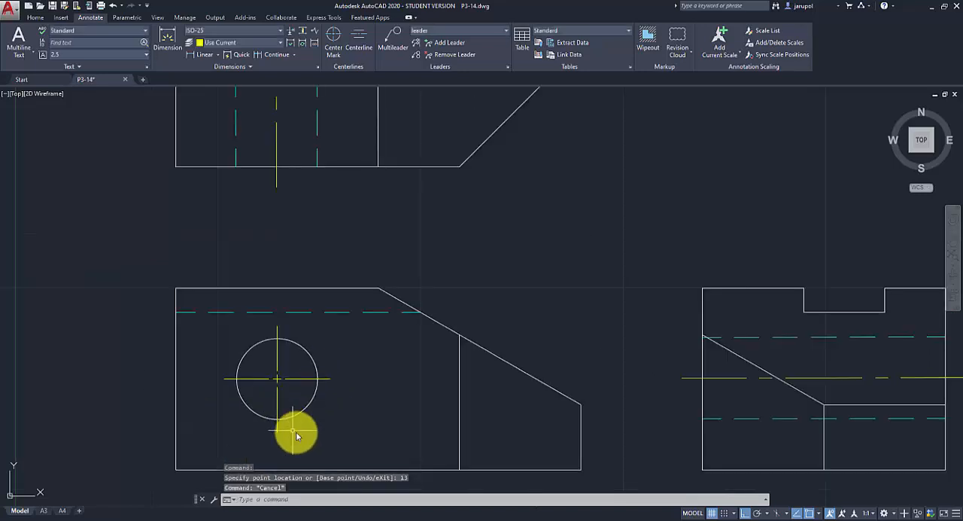
scroll(568, 380, "down", 2)
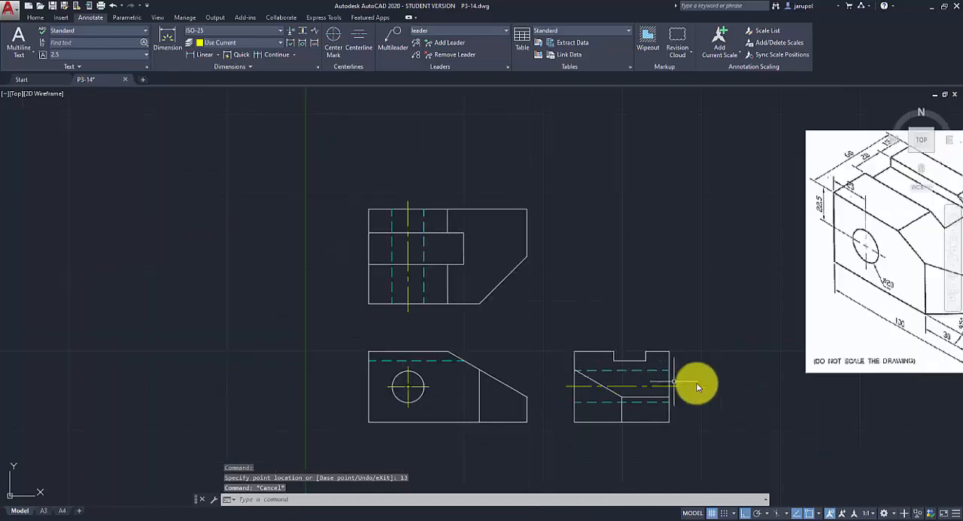